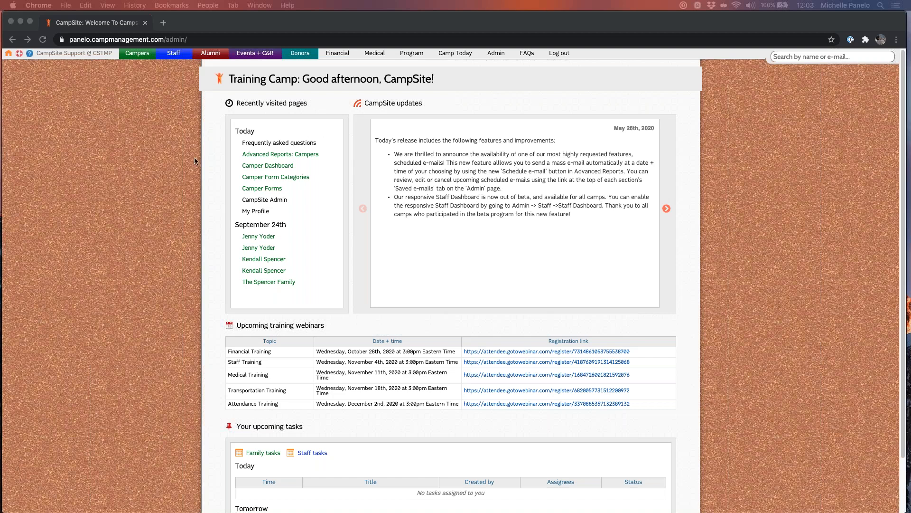
# Step: Open the advanced reports page for campers
pyautogui.click(133, 133)
pyautogui.moveTo(141, 53)
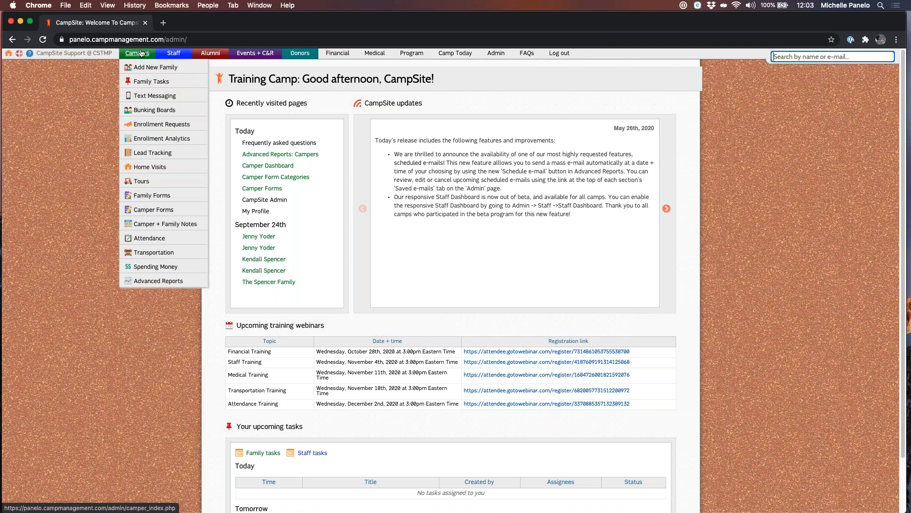
pyautogui.click(165, 282)
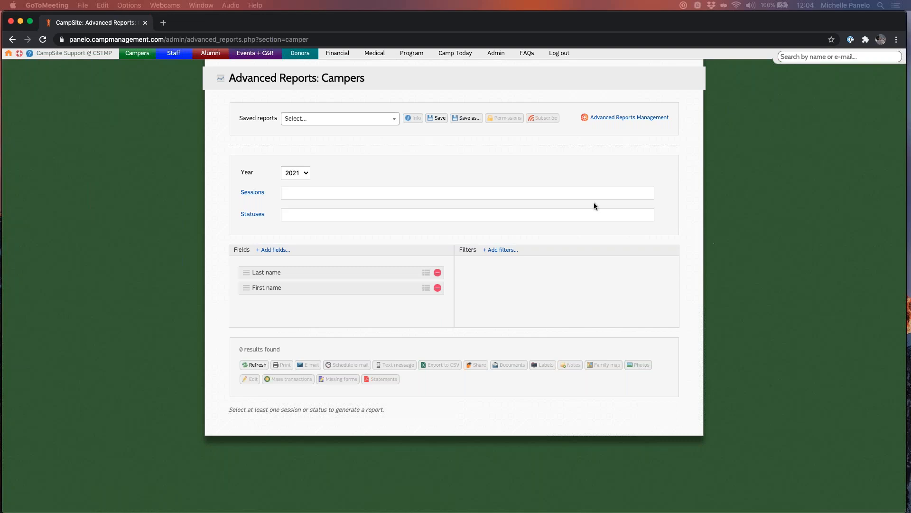
# Step: Select 2021 as the report year and add the Week 1 session to the report
pyautogui.click(383, 140)
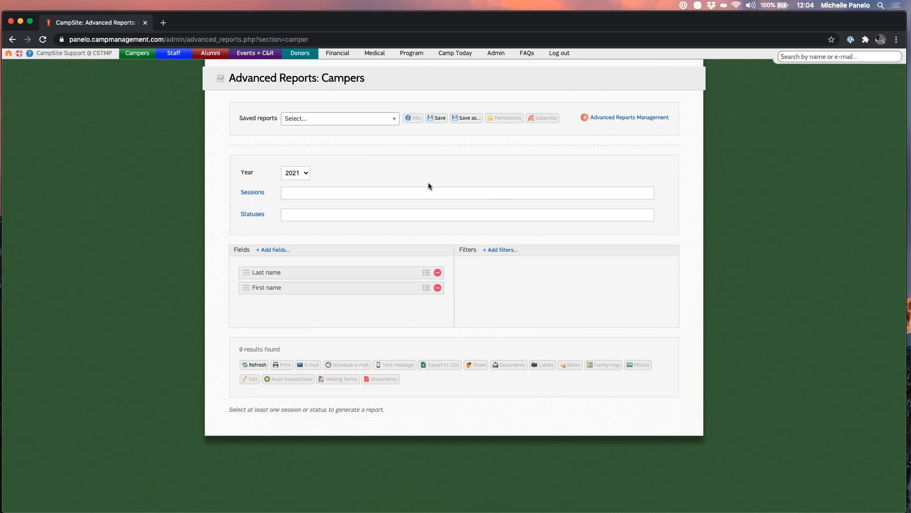
pyautogui.click(317, 166)
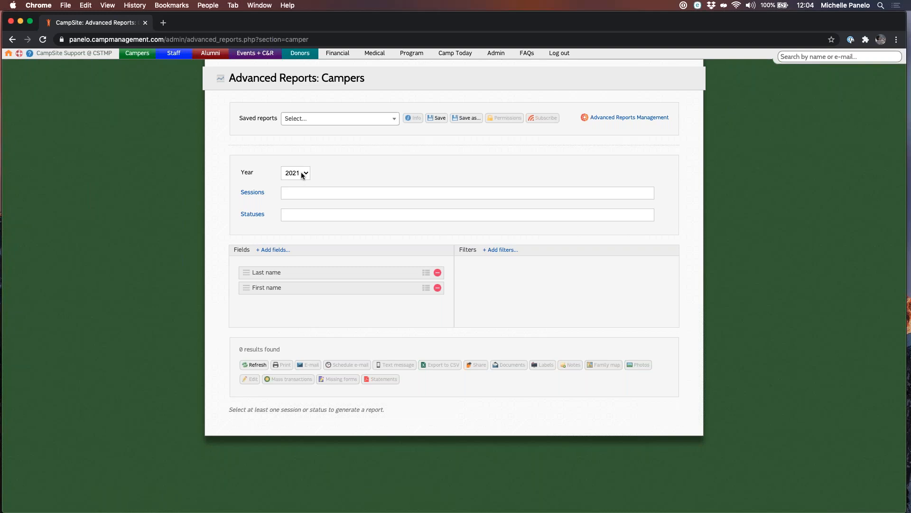
pyautogui.click(302, 175)
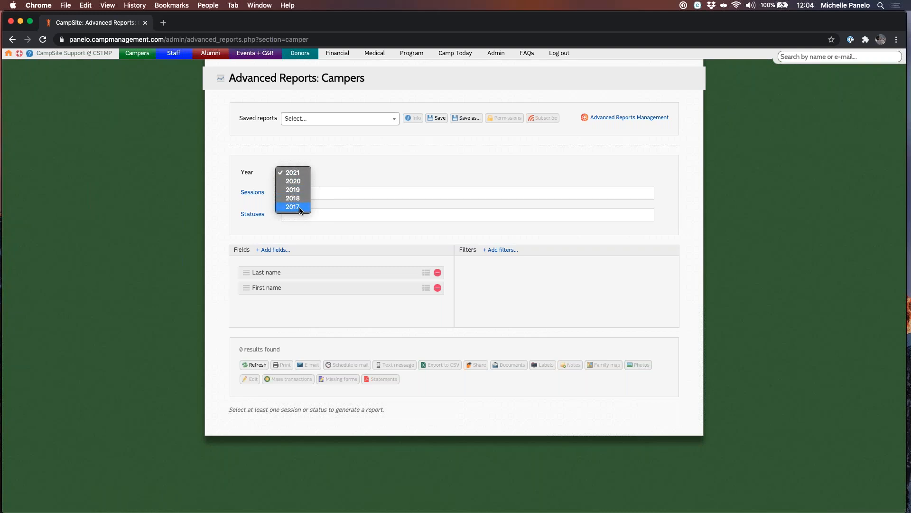
pyautogui.click(301, 176)
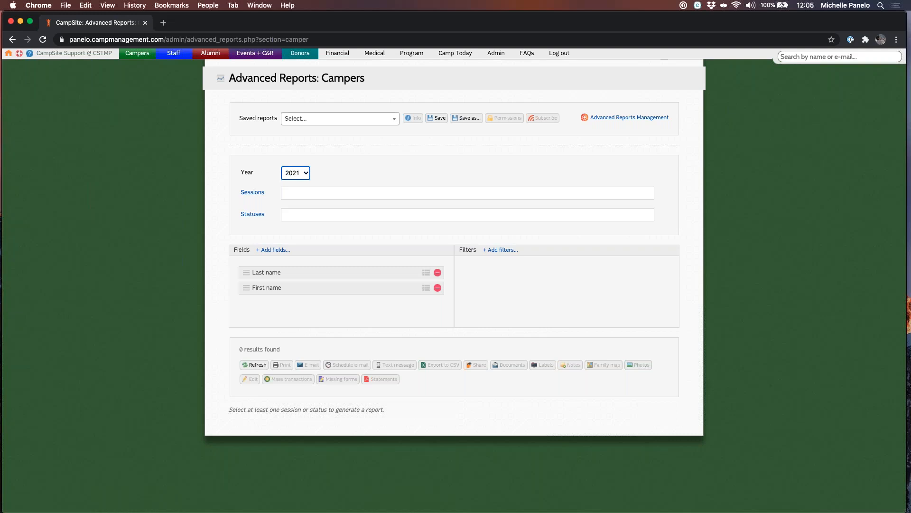
pyautogui.press('Tab')
pyautogui.write('wee')
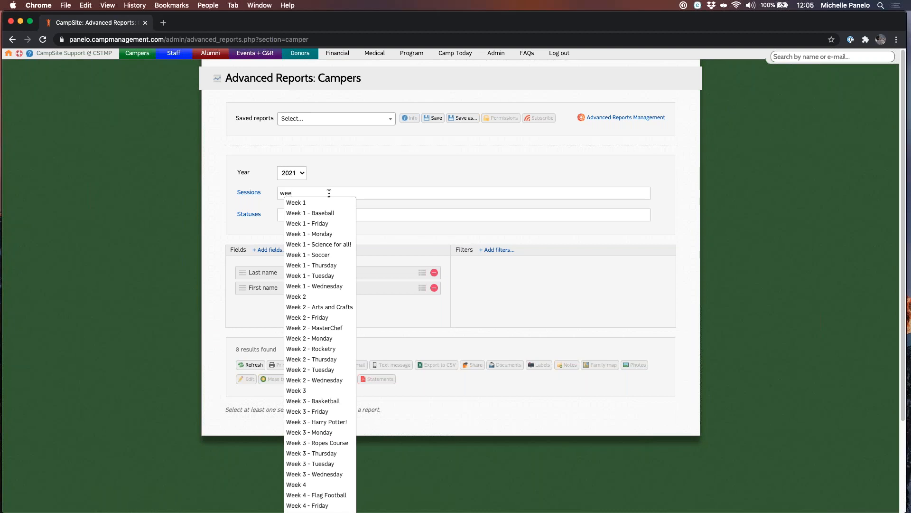
pyautogui.click(304, 202)
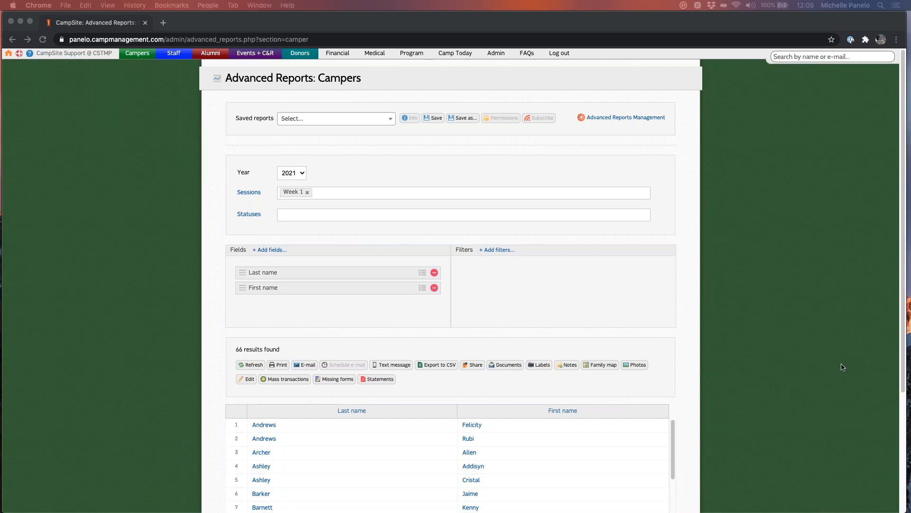
# Step: Add the Week 2, Week 3, Week 5, Week 6, Week 7 and Week 8 sessions to the report from the 2021 session list
pyautogui.click(843, 367)
pyautogui.scroll(-1, 906, 350)
pyautogui.scroll(-5, 907, 350)
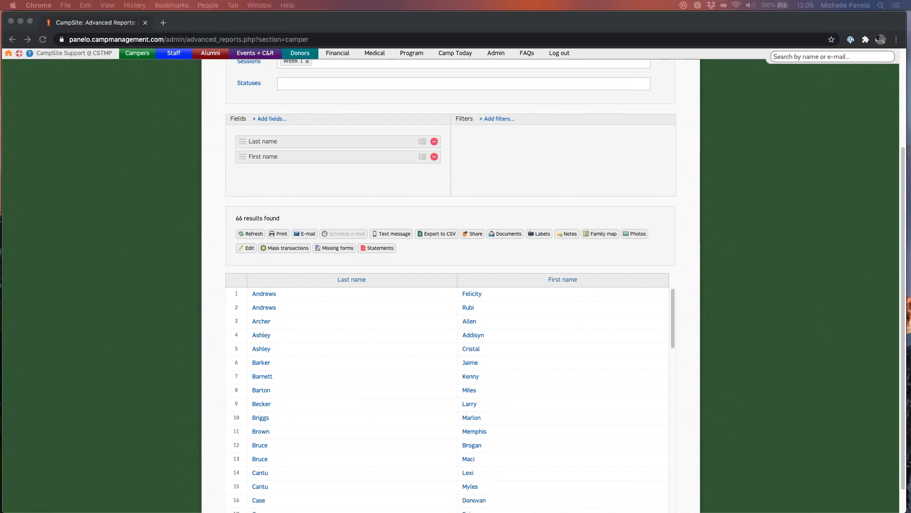
pyautogui.click(834, 272)
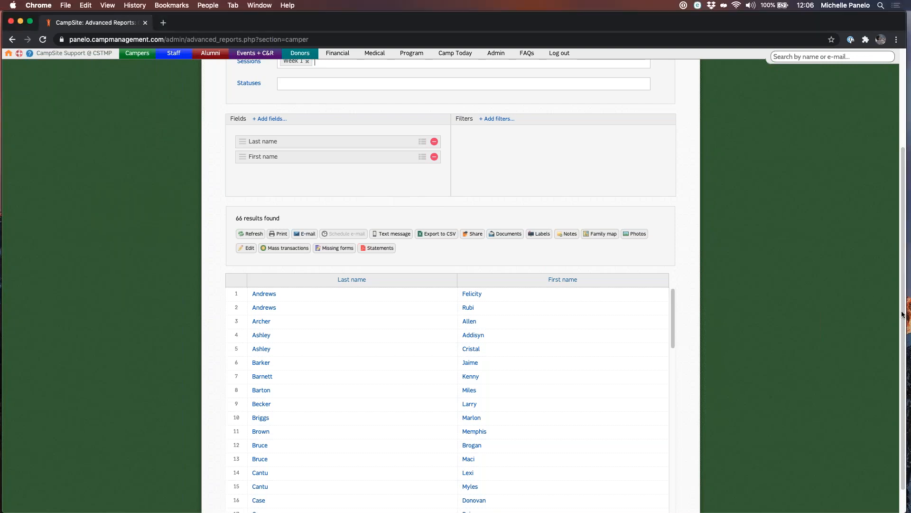
pyautogui.scroll(3, 904, 318)
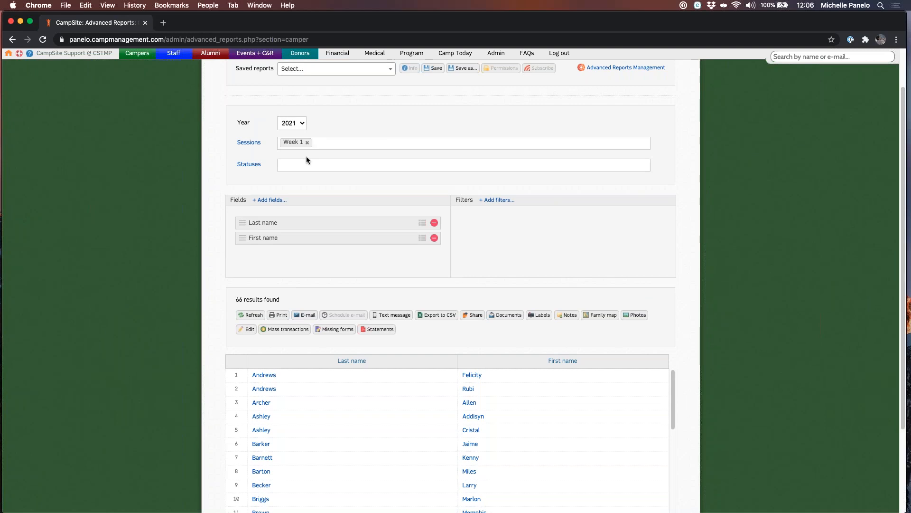
pyautogui.click(247, 144)
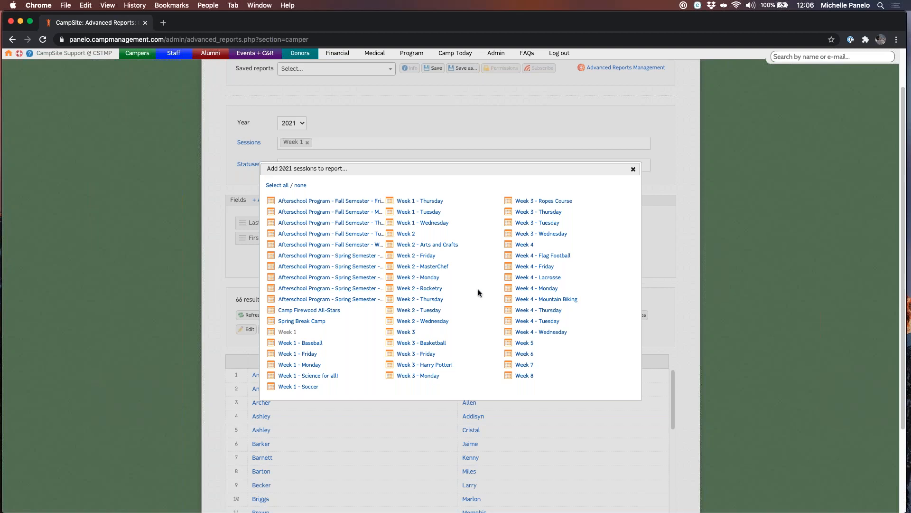
pyautogui.click(407, 234)
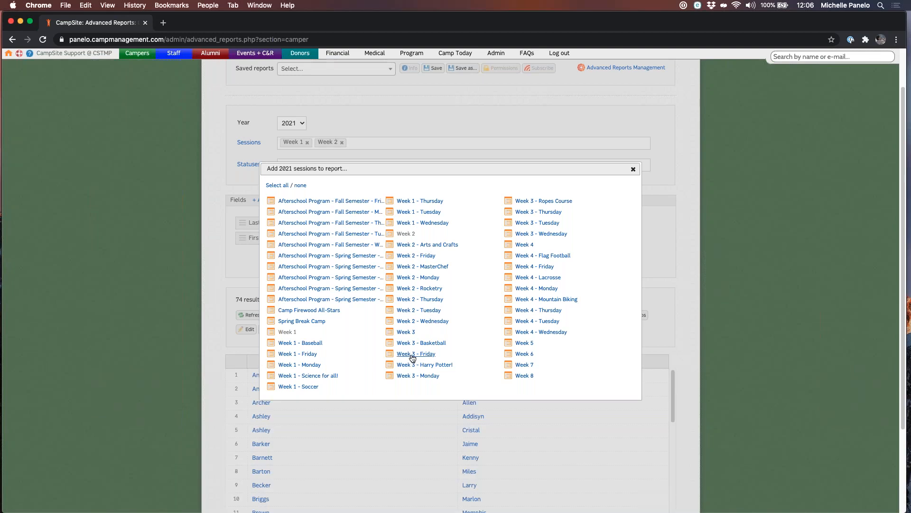
pyautogui.click(405, 333)
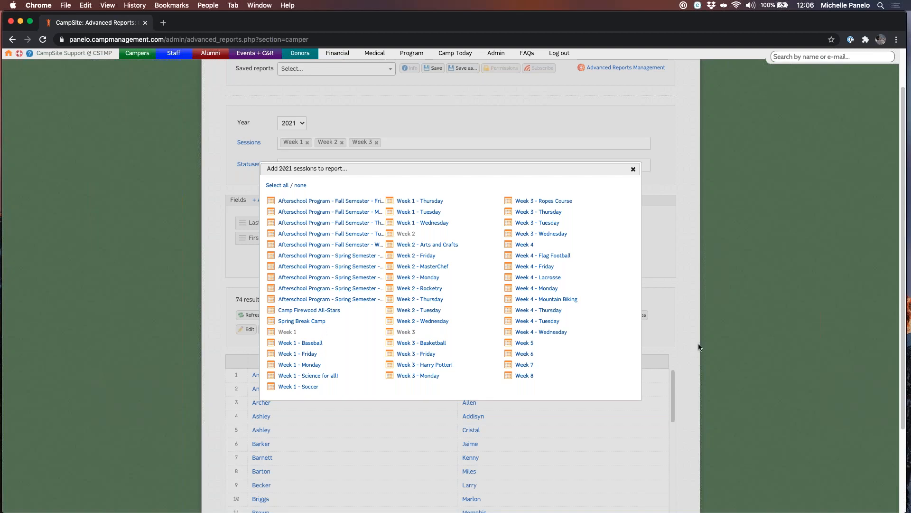
pyautogui.click(525, 343)
pyautogui.click(524, 354)
pyautogui.click(525, 364)
pyautogui.click(524, 375)
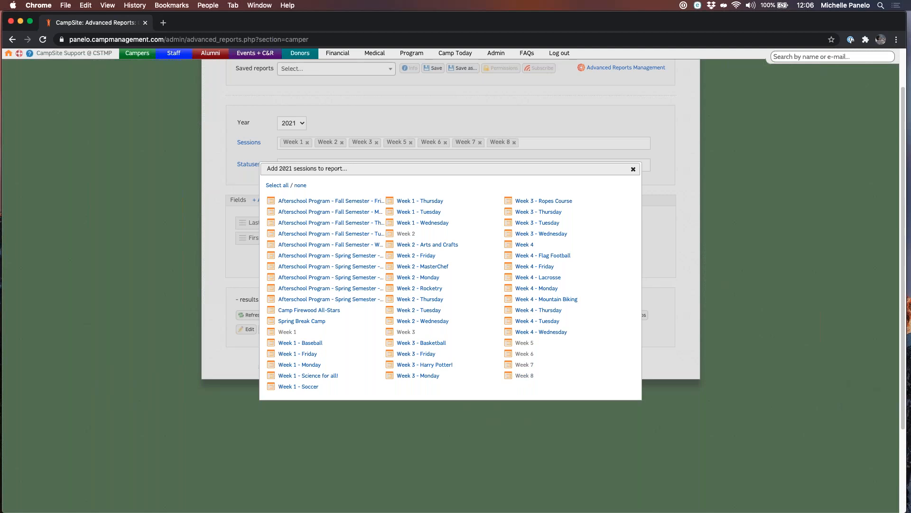
pyautogui.click(633, 169)
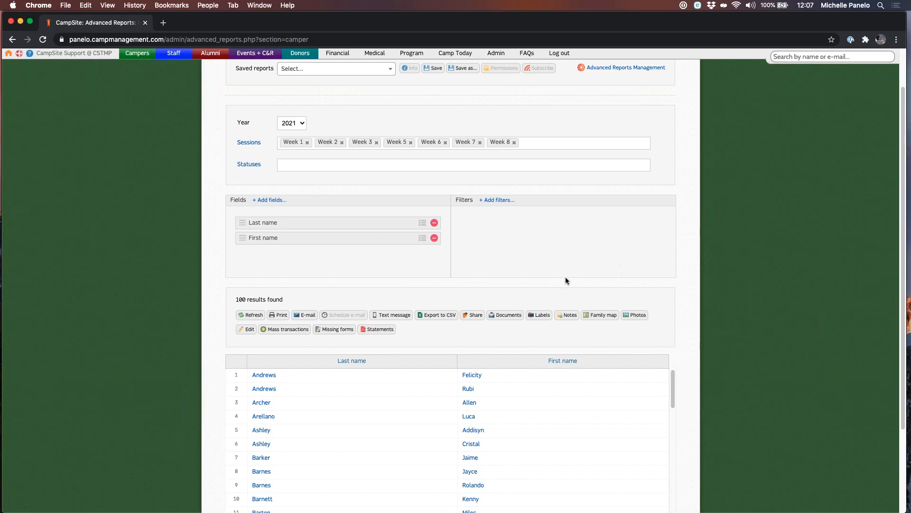
# Step: Add all remaining 2021 sessions to the report and check the number of results found
pyautogui.click(248, 142)
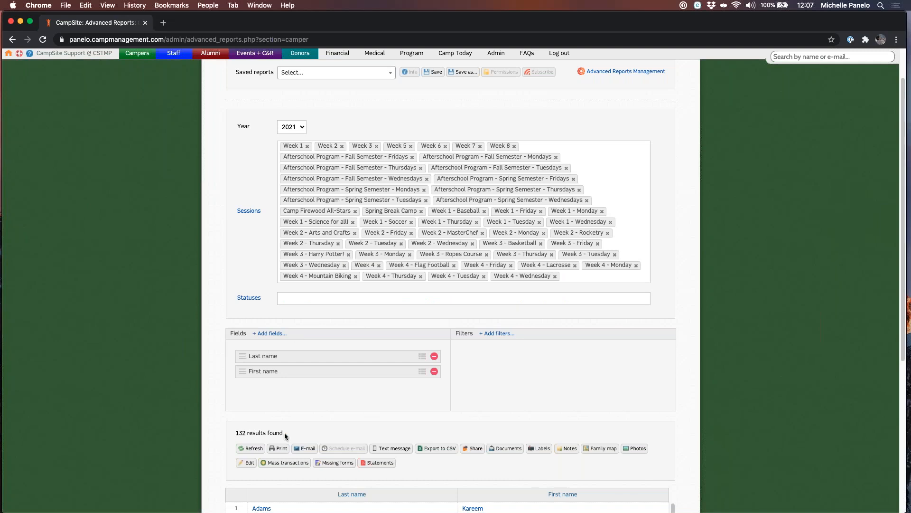
pyautogui.moveTo(284, 432); pyautogui.dragTo(230, 431)
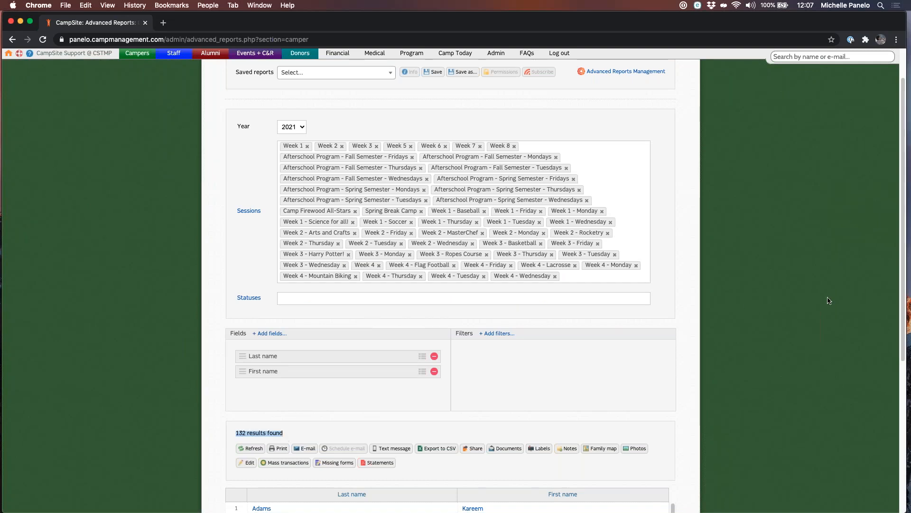
pyautogui.scroll(-1, 902, 297)
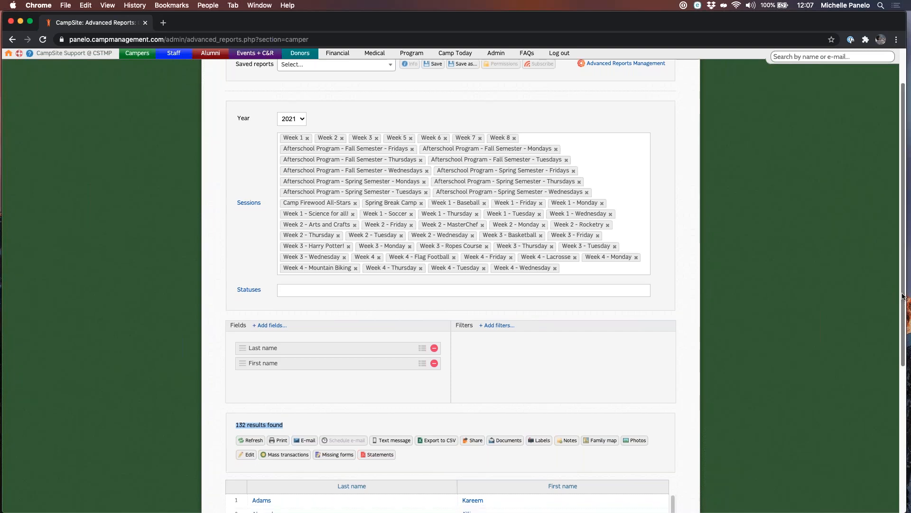
pyautogui.scroll(-2, 902, 296)
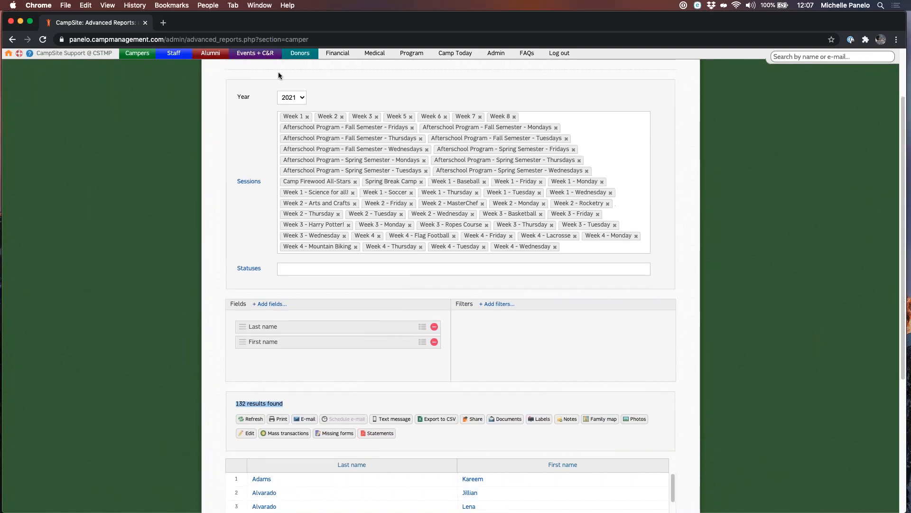
# Step: Add the Lead and Cancelled statuses to the report, followed by all remaining statuses
pyautogui.click(822, 305)
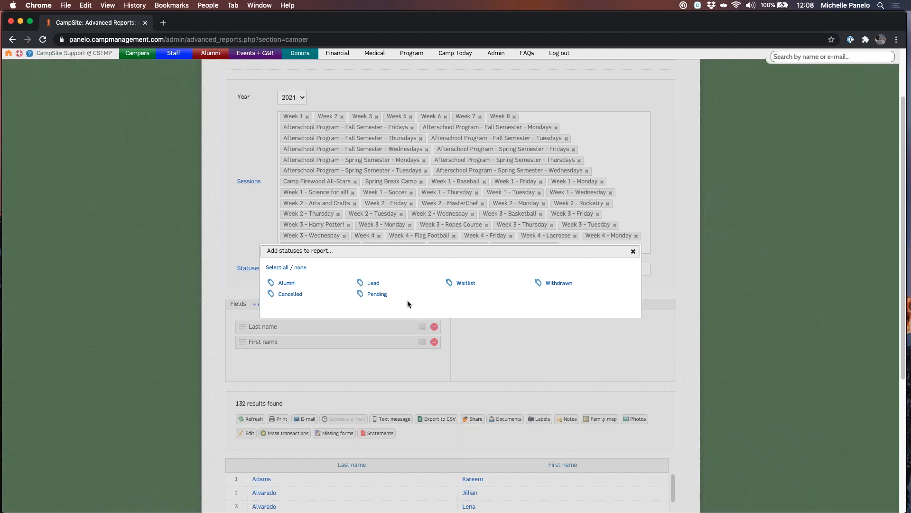
pyautogui.click(374, 285)
pyautogui.click(286, 294)
pyautogui.click(276, 268)
pyautogui.click(358, 366)
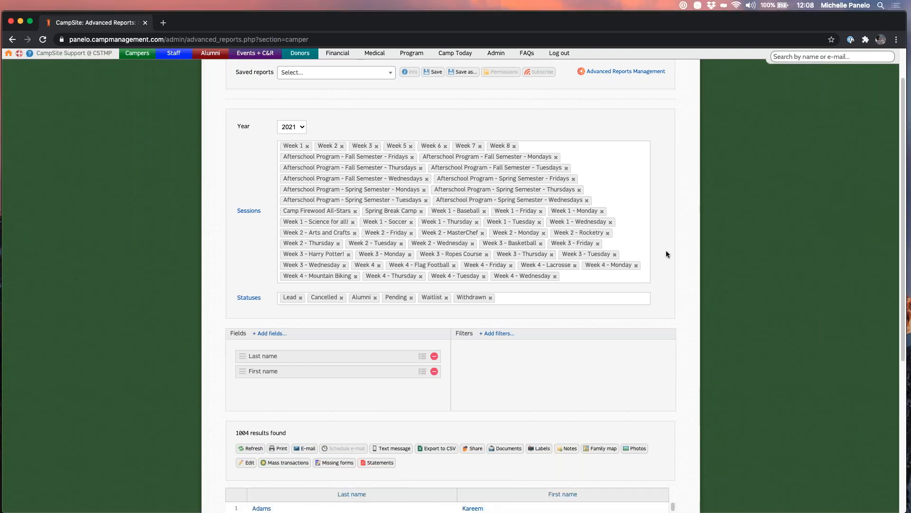
# Step: Clear all selected sessions and all selected statuses from the report
pyautogui.scroll(-2, 901, 337)
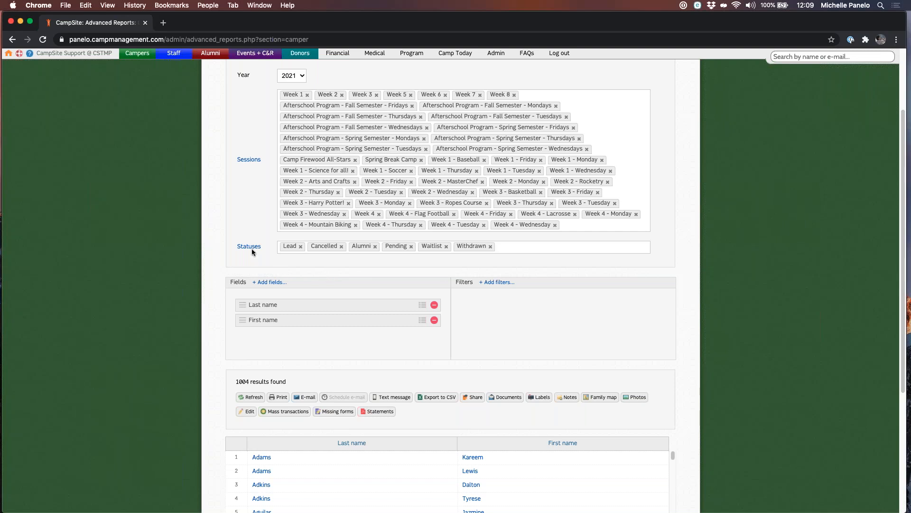
pyautogui.click(250, 160)
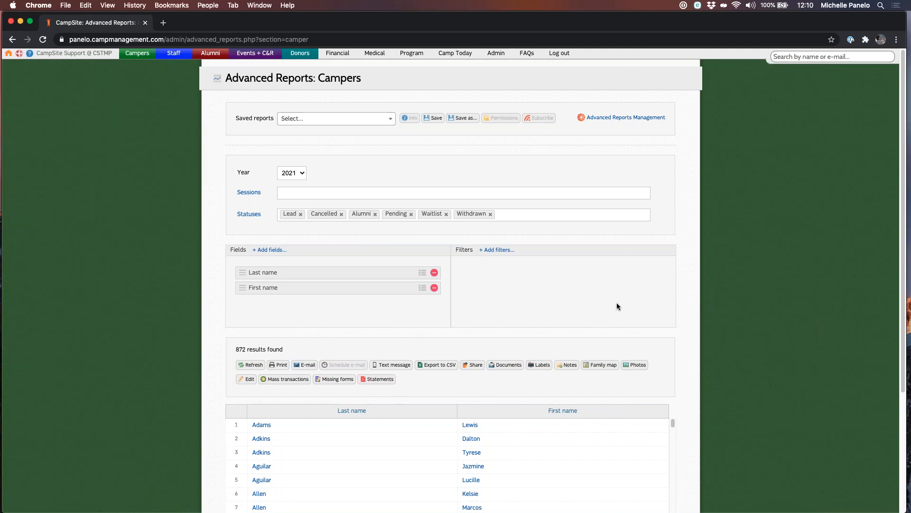
pyautogui.click(248, 214)
pyautogui.click(299, 268)
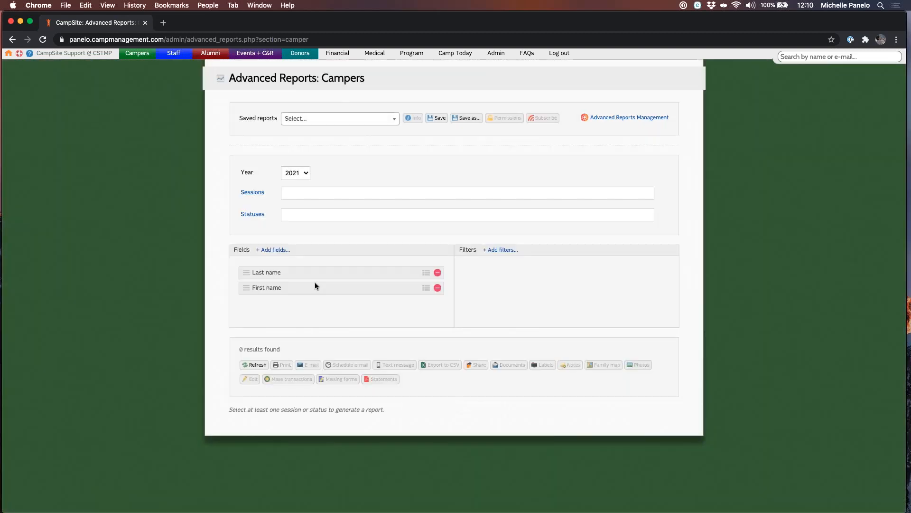
# Step: Include every 2021 session in the report without any statuses and bring up the resulting camper list
pyautogui.click(253, 193)
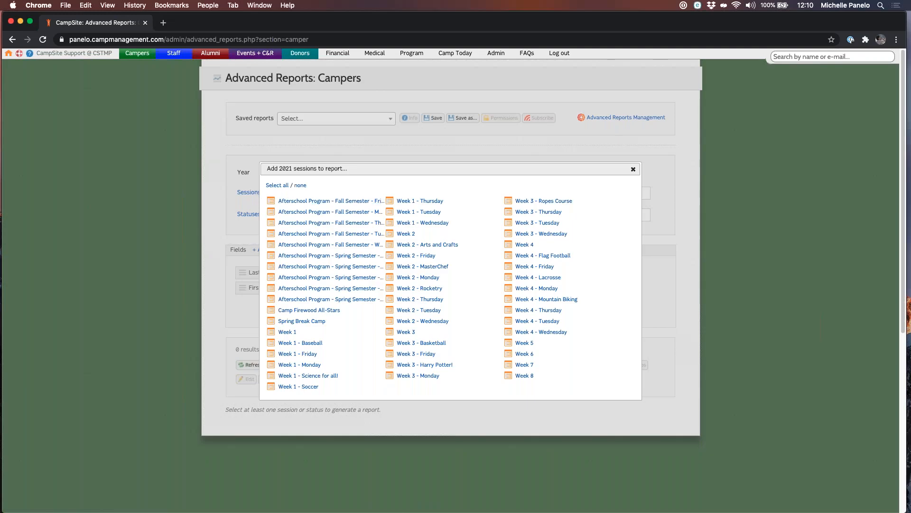
pyautogui.click(280, 190)
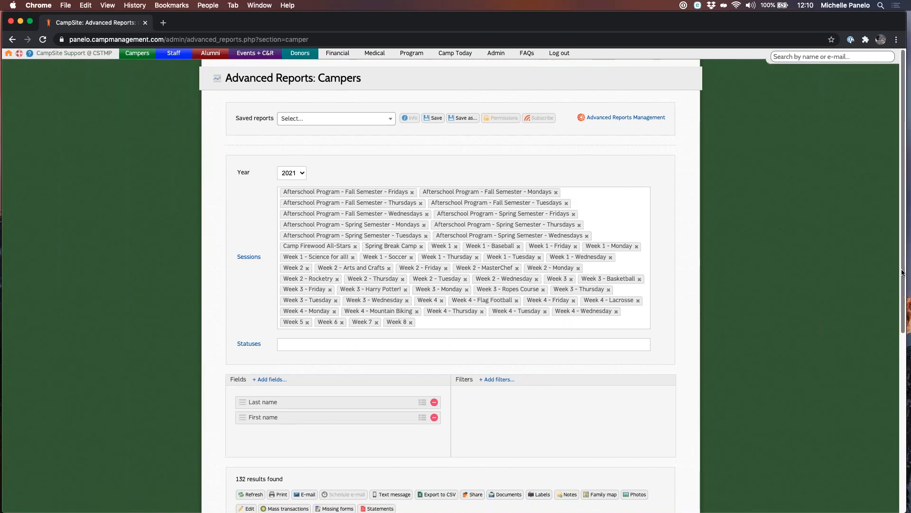
pyautogui.scroll(-1, 902, 301)
pyautogui.moveTo(902, 302); pyautogui.dragTo(903, 403)
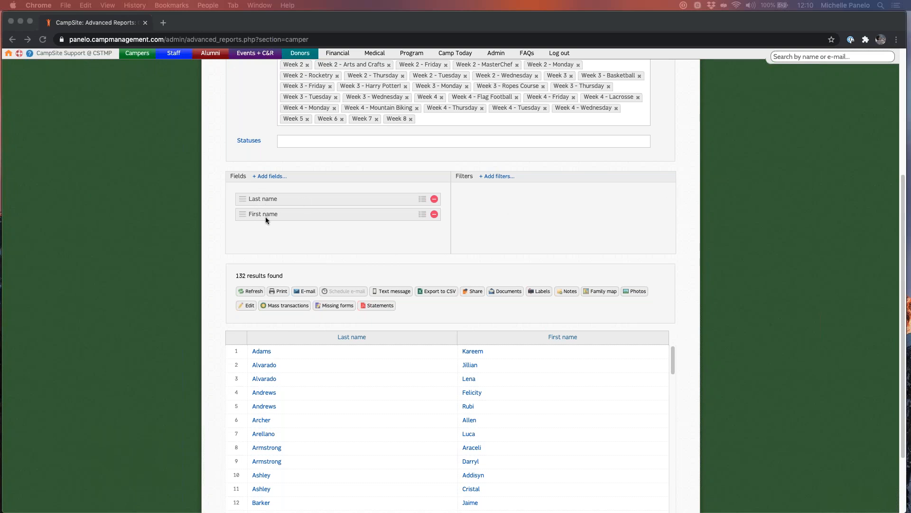
# Step: Sort the camper results by last name descending, by first name ascending and descending, and finally by last name ascending
pyautogui.click(903, 215)
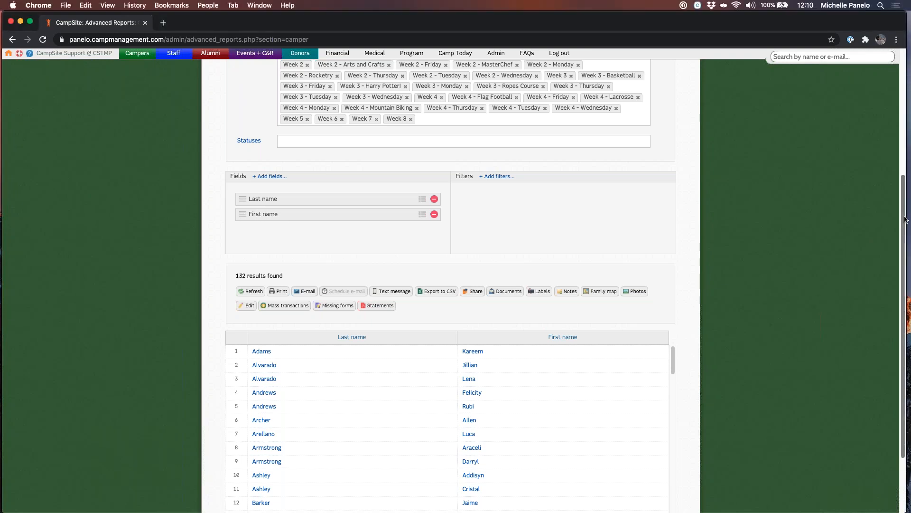
pyautogui.scroll(-2, 906, 256)
pyautogui.scroll(-1, 907, 269)
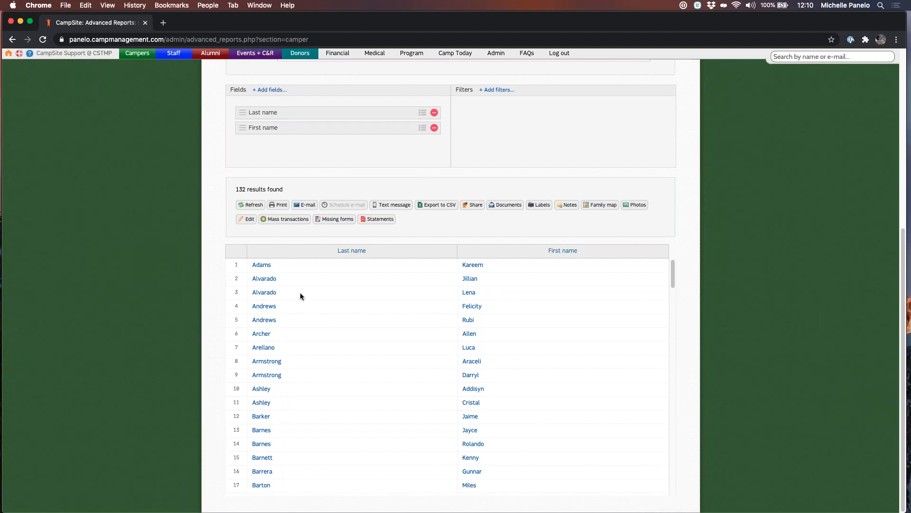
pyautogui.click(353, 254)
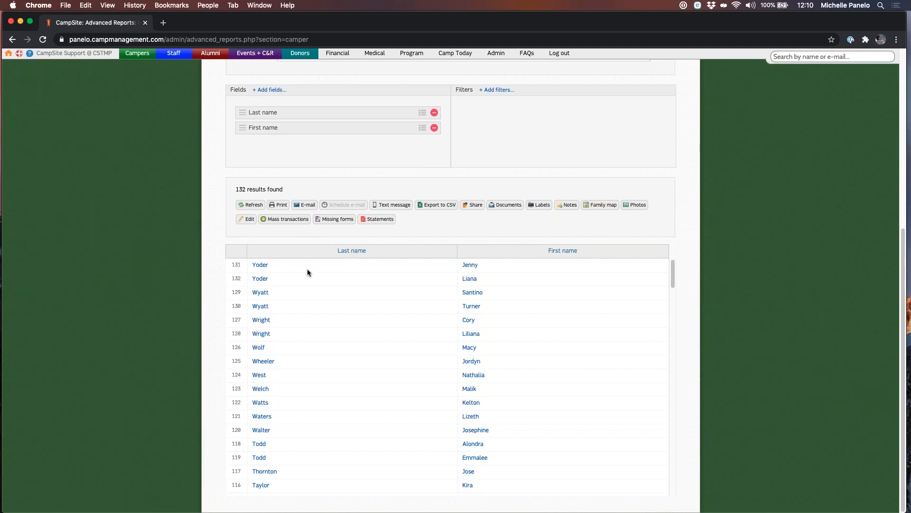
pyautogui.click(560, 254)
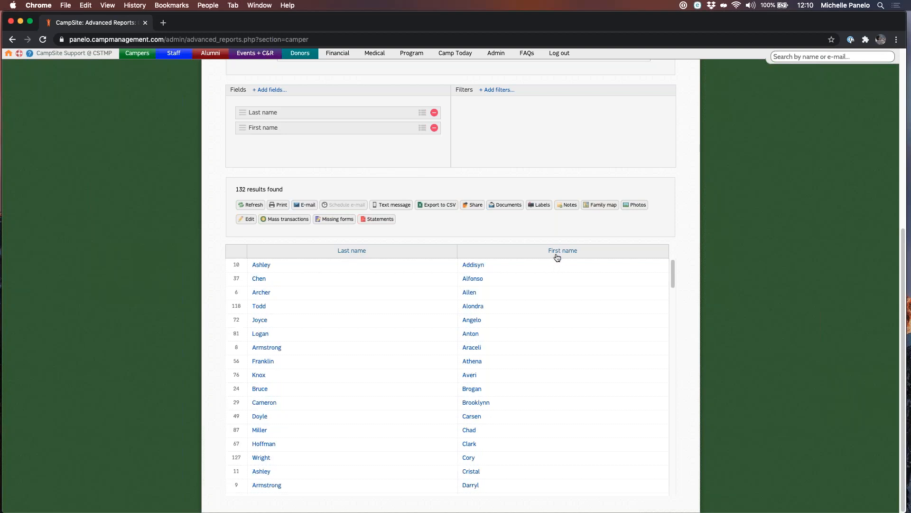
pyautogui.click(557, 257)
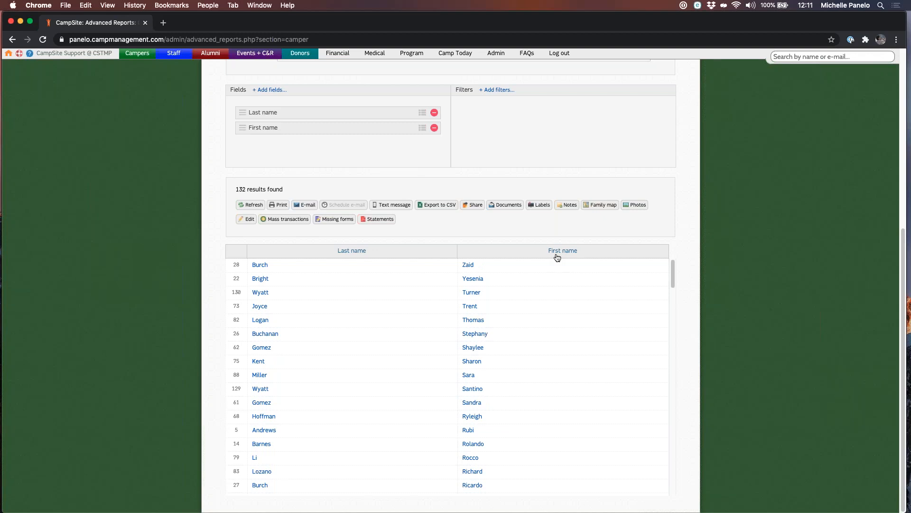
pyautogui.click(362, 252)
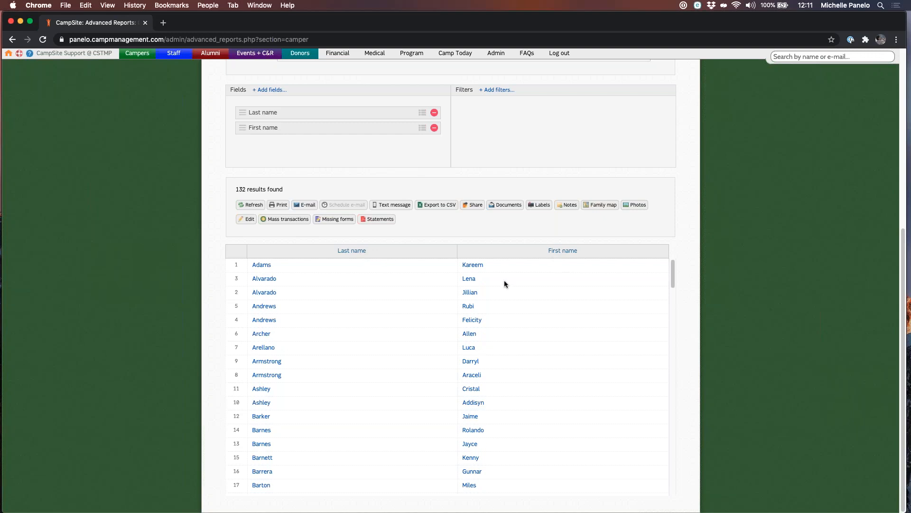
pyautogui.scroll(3, 541, 288)
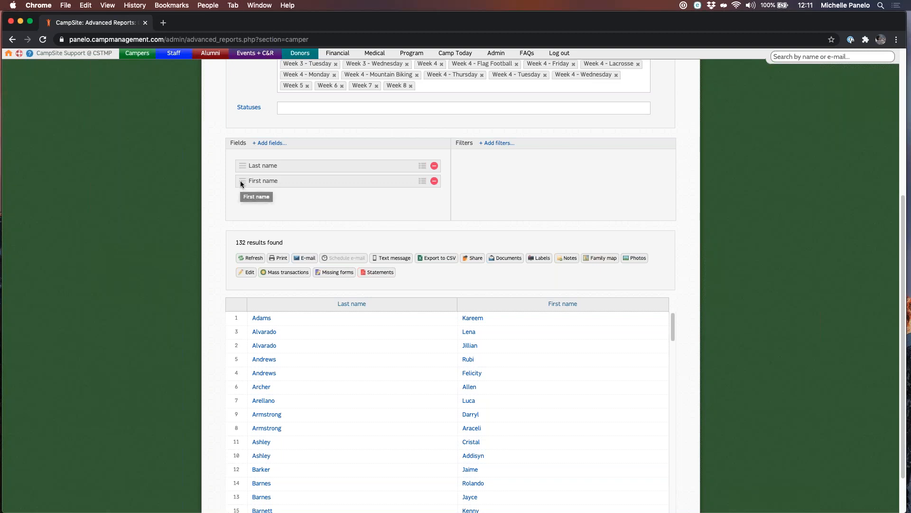
# Step: Reorder the report fields so that First name comes before Last name
pyautogui.moveTo(241, 180)
pyautogui.mouseDown()
pyautogui.moveTo(272, 201)
pyautogui.moveTo(352, 175)
pyautogui.moveTo(311, 152)
pyautogui.moveTo(241, 163)
pyautogui.mouseUp()
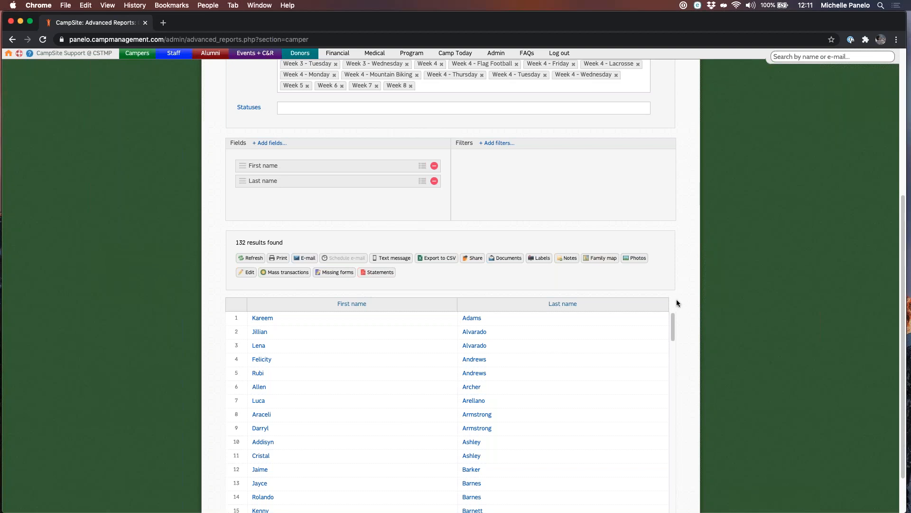
pyautogui.moveTo(904, 334)
pyautogui.mouseDown()
pyautogui.moveTo(904, 351)
pyautogui.moveTo(900, 343)
pyautogui.mouseUp()
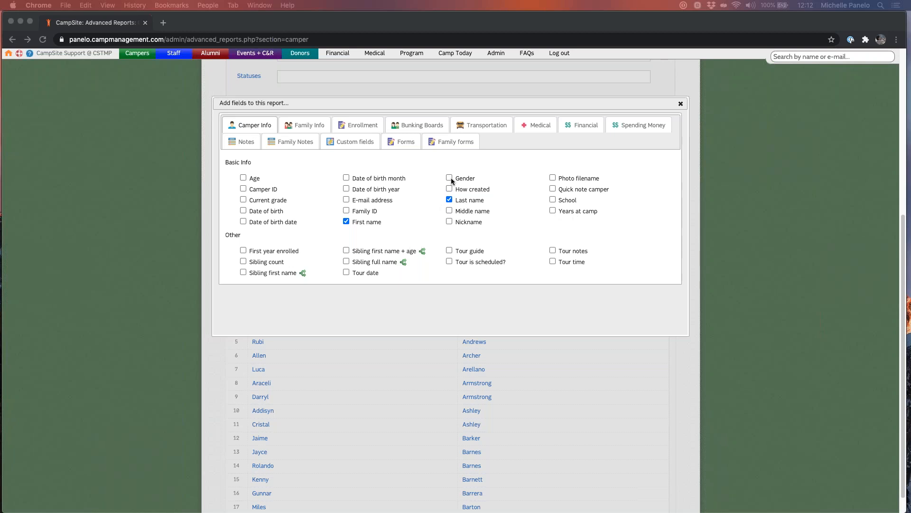
# Step: Examine the family info fields available for the report, the 2020 and 2021 enrollment fields, and the 2021 enrollment and option questions
pyautogui.click(312, 147)
pyautogui.click(304, 125)
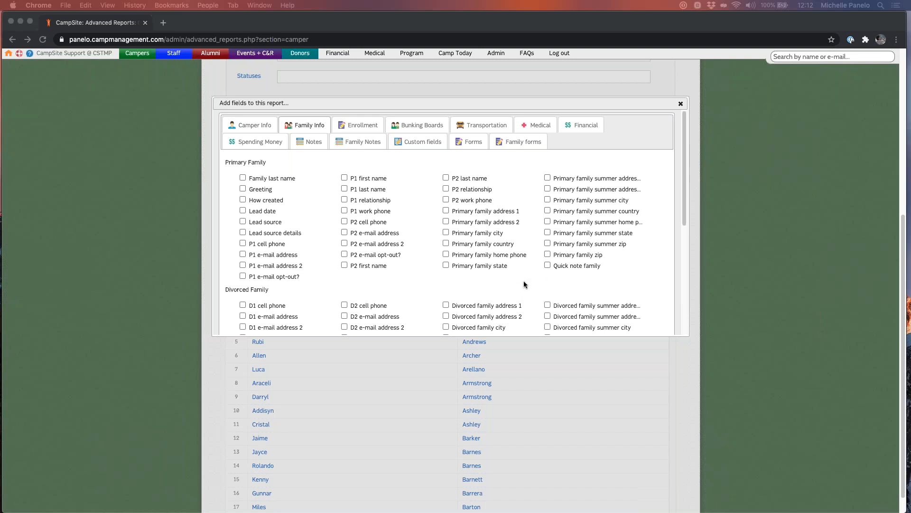
pyautogui.moveTo(686, 214); pyautogui.dragTo(688, 233)
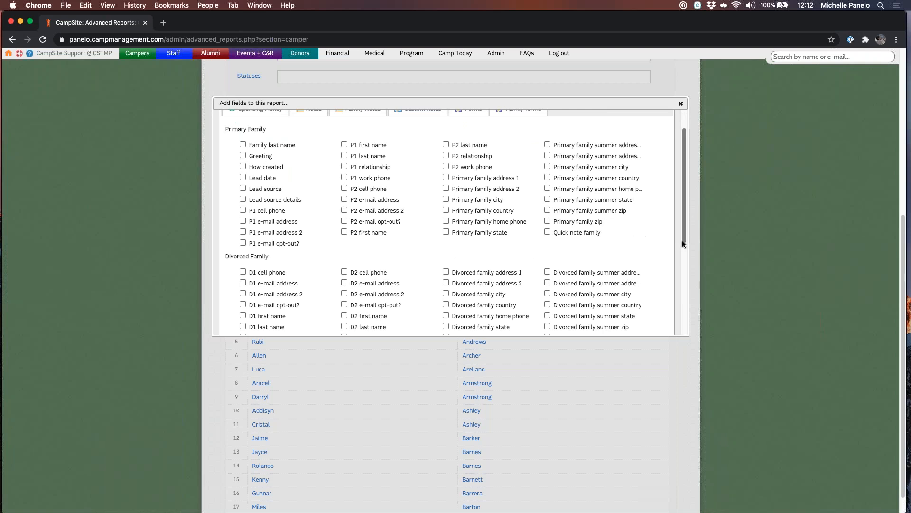
pyautogui.moveTo(684, 220); pyautogui.dragTo(685, 204)
pyautogui.click(359, 125)
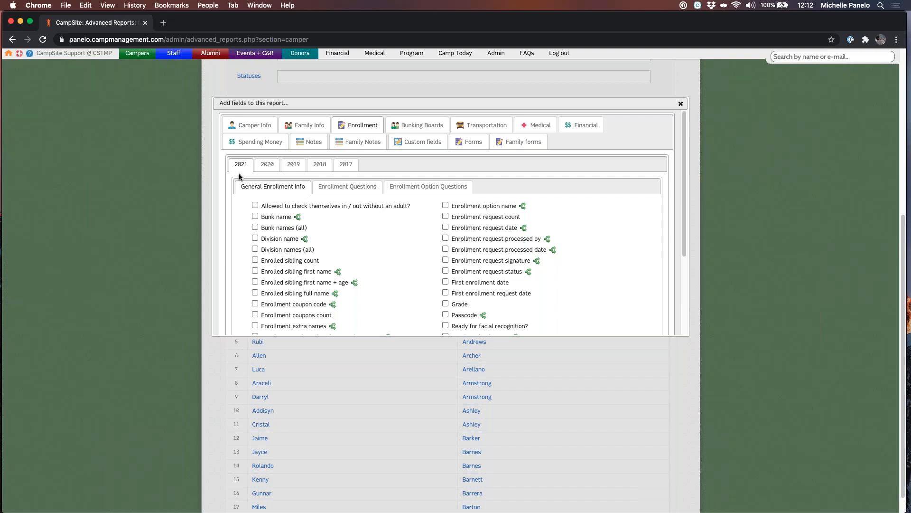
pyautogui.click(266, 169)
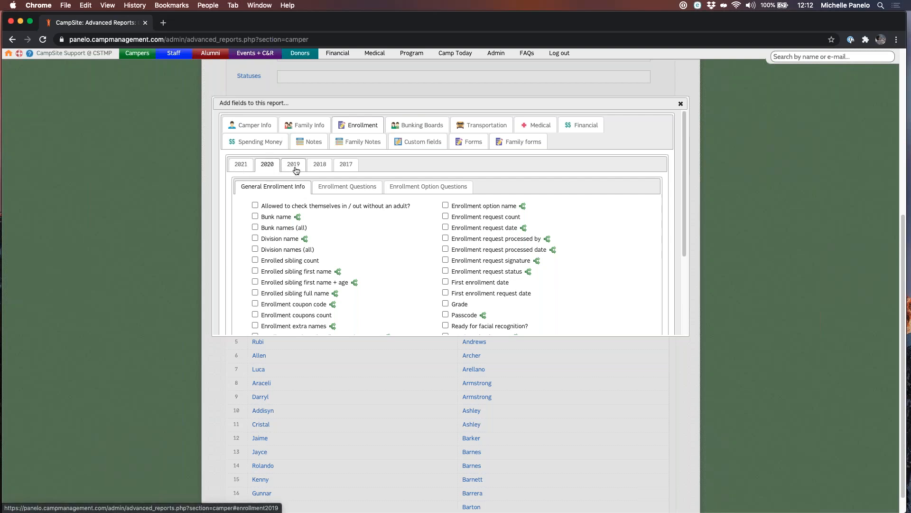
pyautogui.click(240, 166)
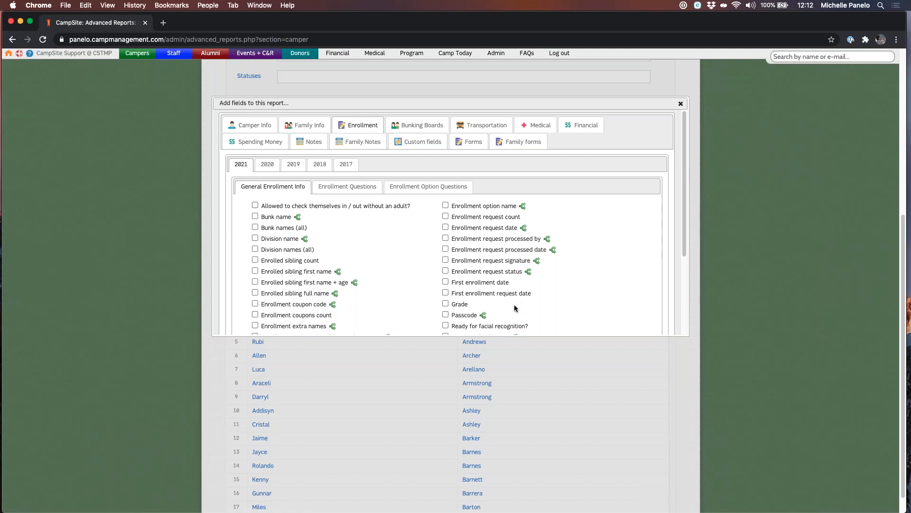
pyautogui.click(364, 189)
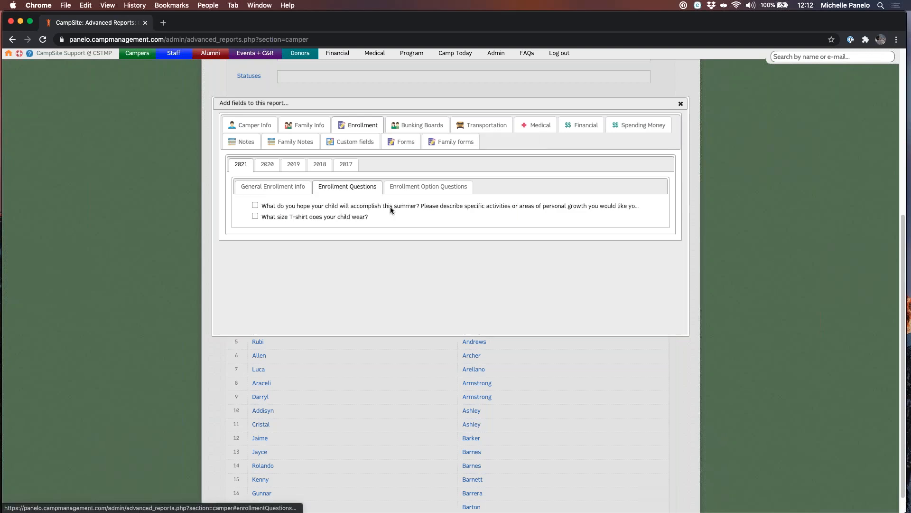
pyautogui.click(424, 188)
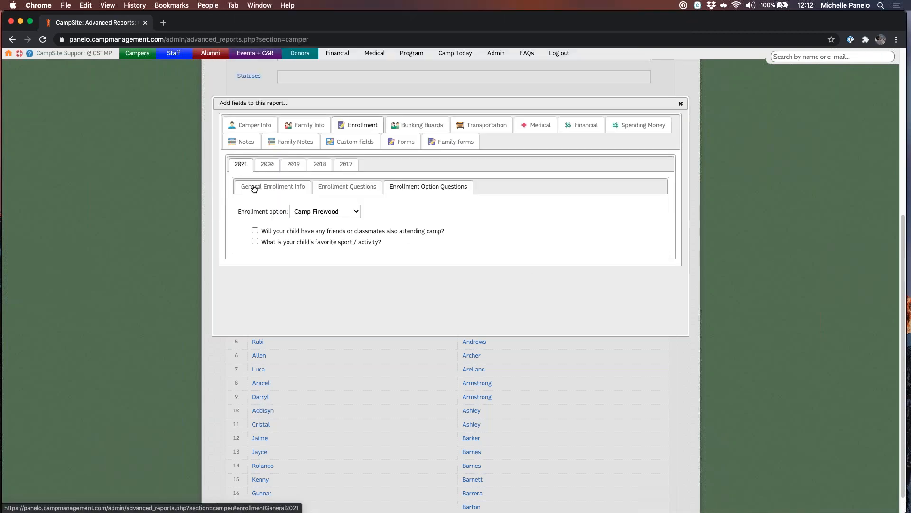
pyautogui.click(253, 186)
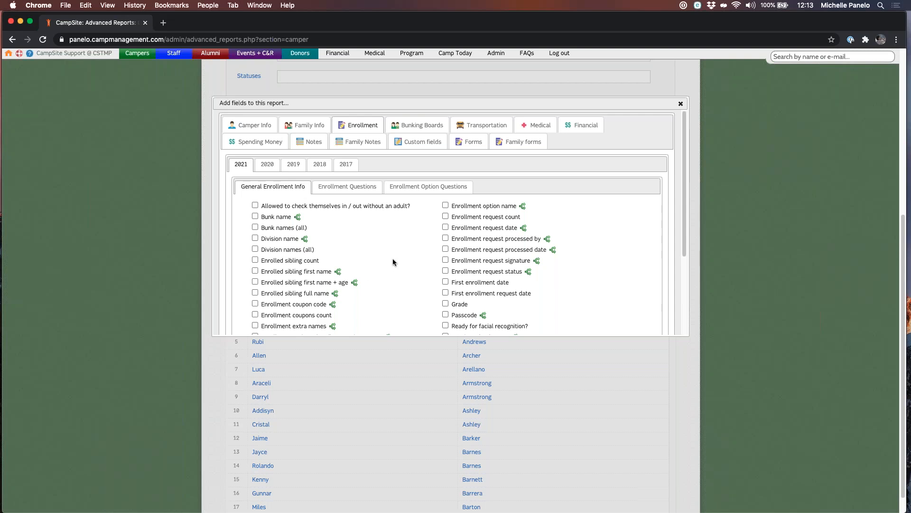
# Step: Add the camper's Age and School fields to the report
pyautogui.click(256, 127)
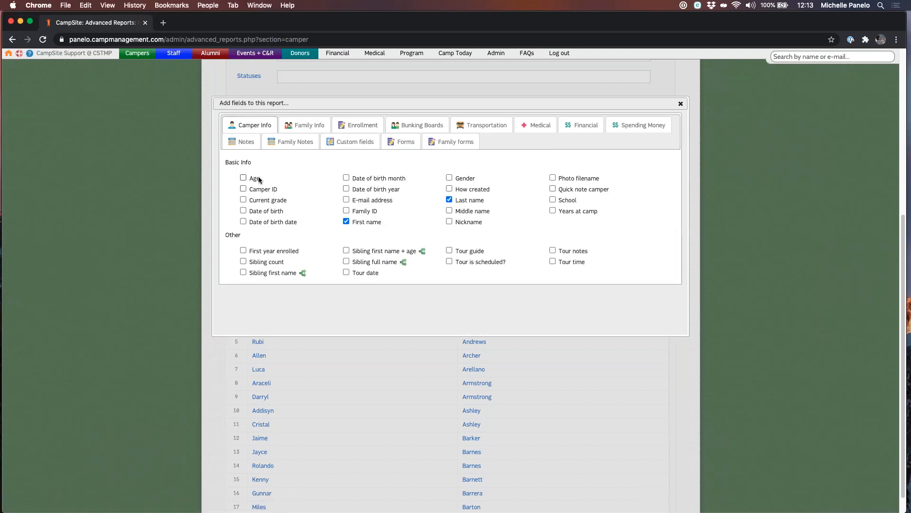
pyautogui.click(243, 179)
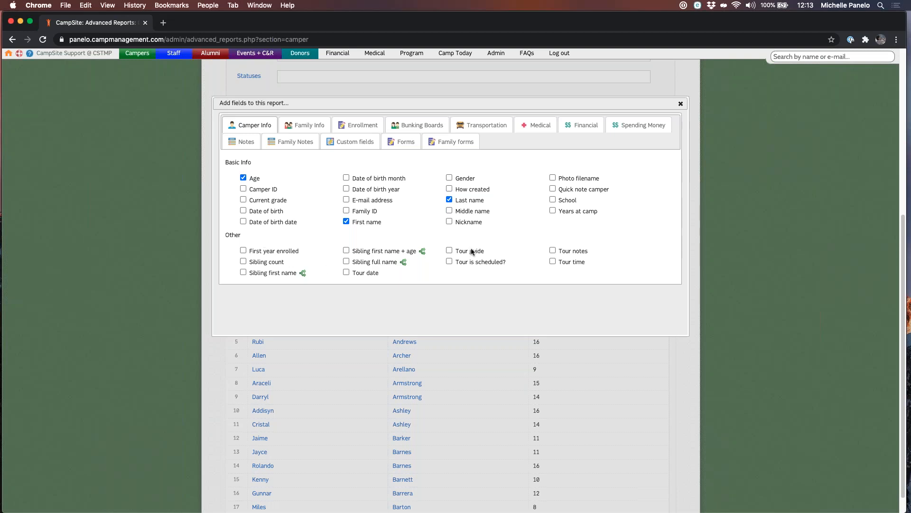
pyautogui.click(552, 200)
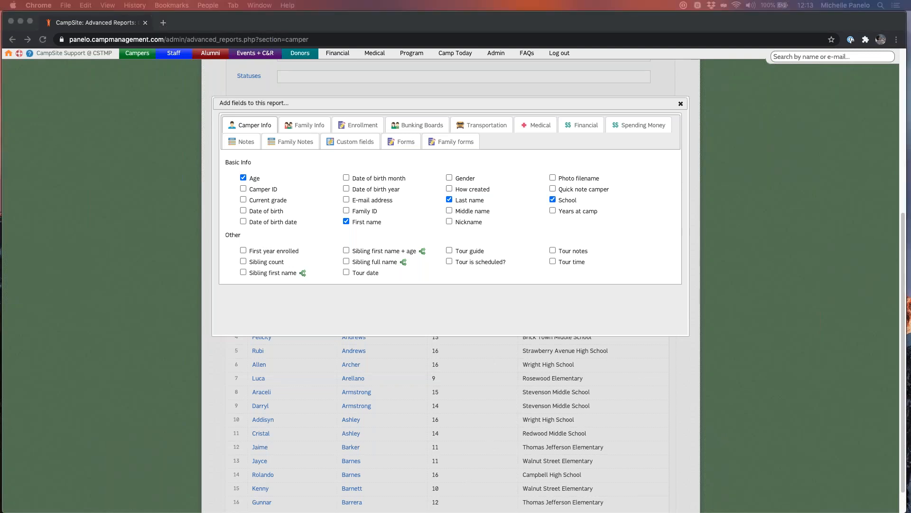
pyautogui.click(477, 322)
# Step: Add the 2021 Session name enrollment field to the report and close the field selection
pyautogui.click(366, 125)
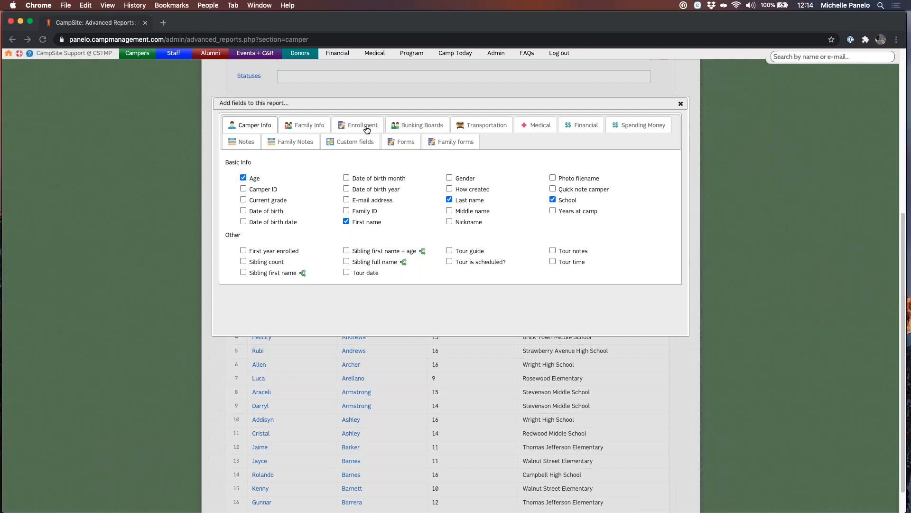
pyautogui.moveTo(684, 243); pyautogui.dragTo(687, 260)
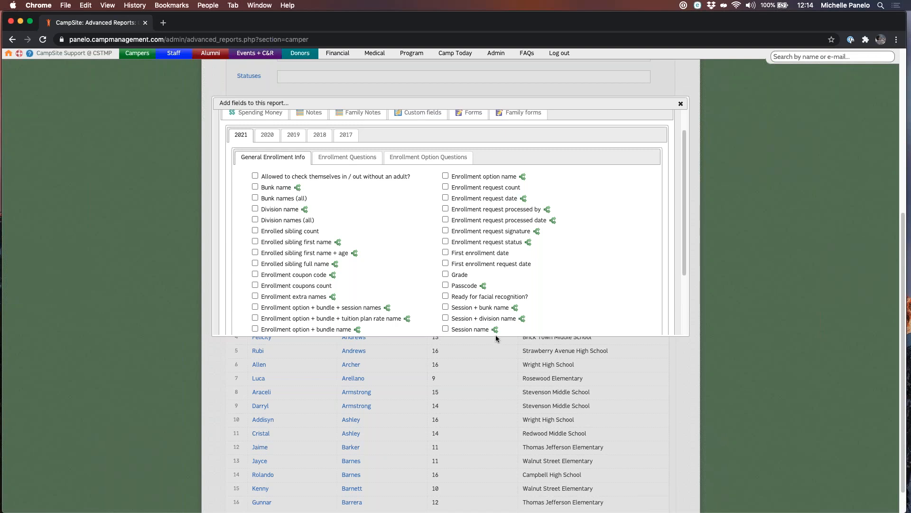
pyautogui.click(446, 329)
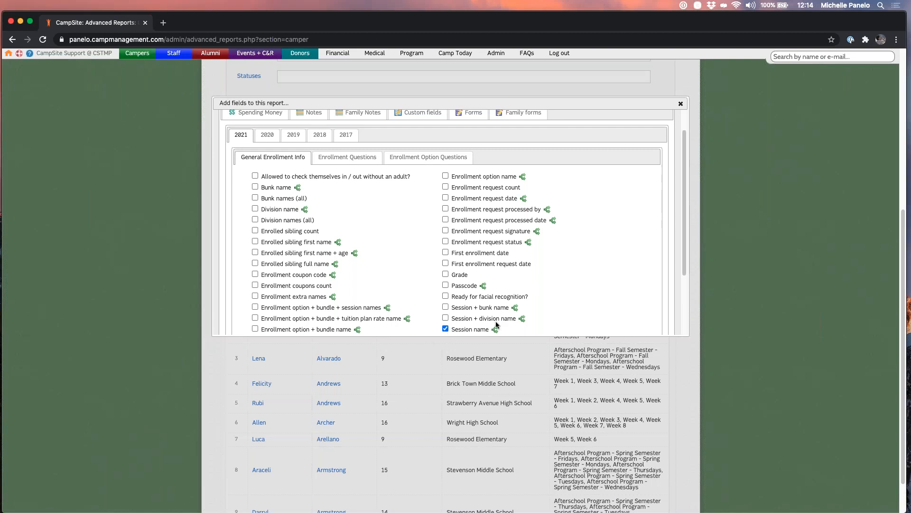
pyautogui.click(681, 105)
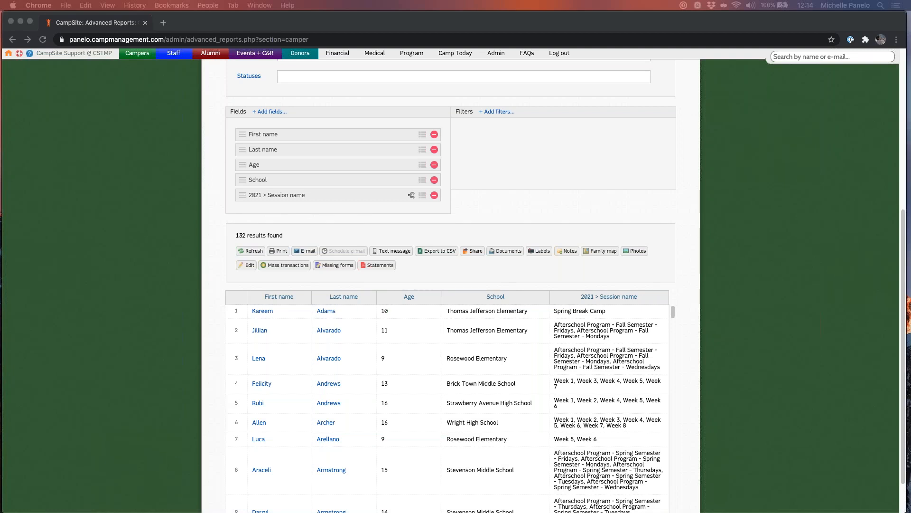
# Step: Highlight the session names listed for the second camper in the results
pyautogui.click(609, 336)
pyautogui.tripleClick(601, 336)
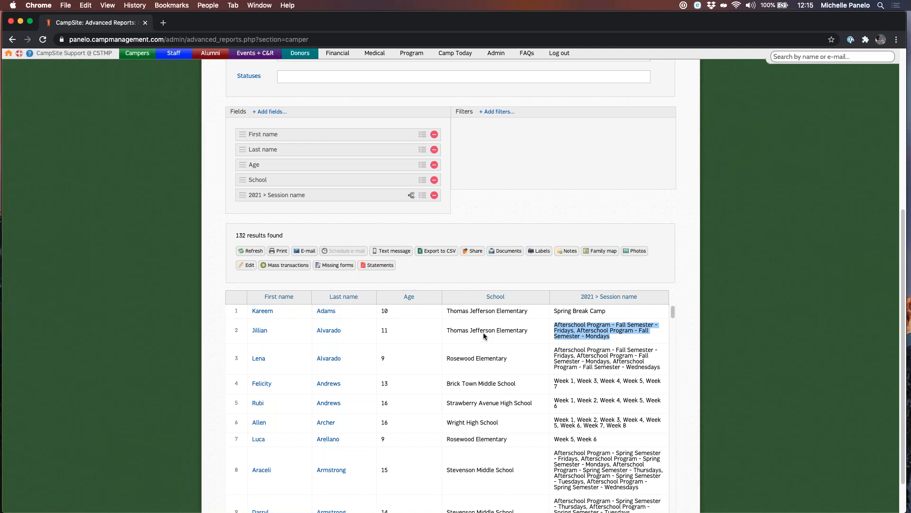
pyautogui.click(611, 339)
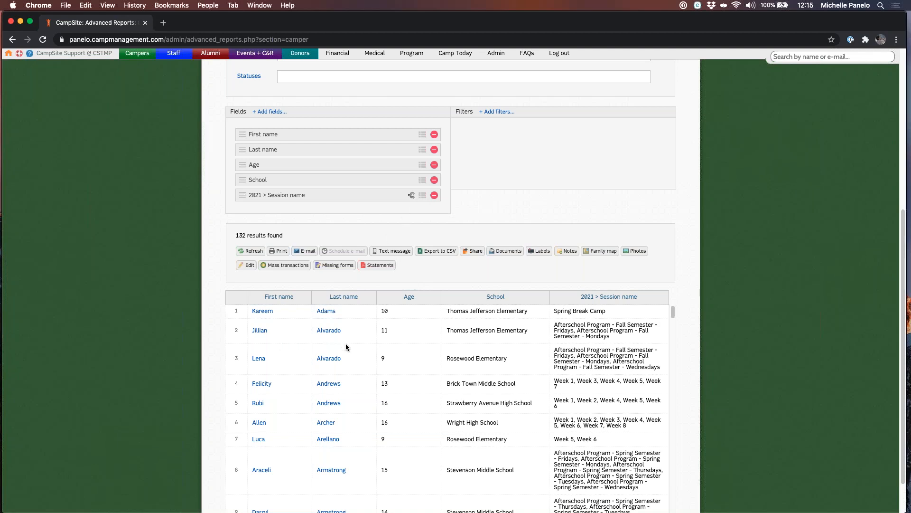
# Step: Display multiple values for the 2021 Session name field, examine the results, and switch the field back to combined values
pyautogui.click(411, 195)
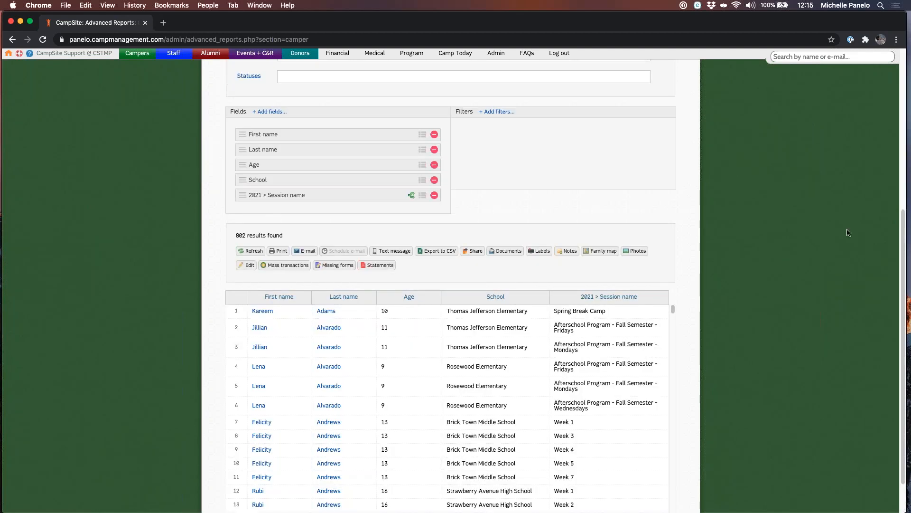
pyautogui.moveTo(903, 242); pyautogui.dragTo(903, 268)
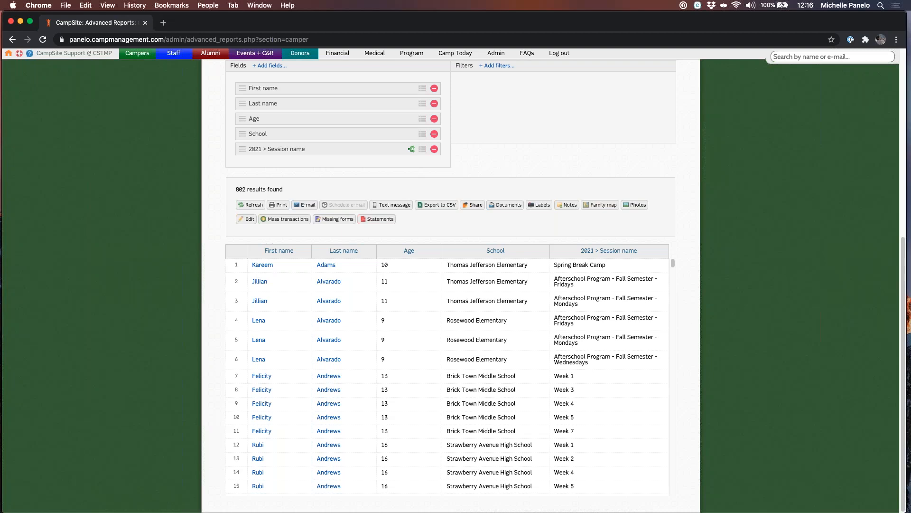
pyautogui.tripleClick(236, 189)
pyautogui.click(402, 164)
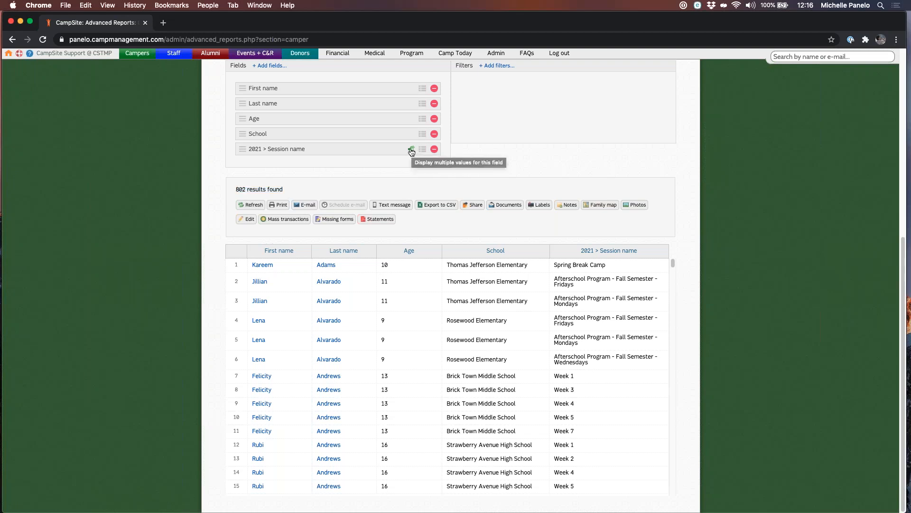
pyautogui.click(411, 150)
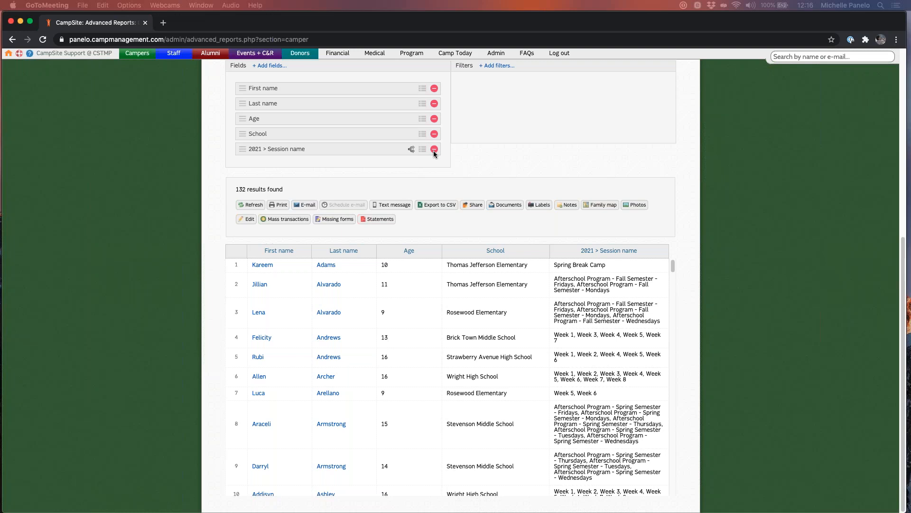
# Step: Group the camper results by Age and review the resulting groups
pyautogui.click(434, 178)
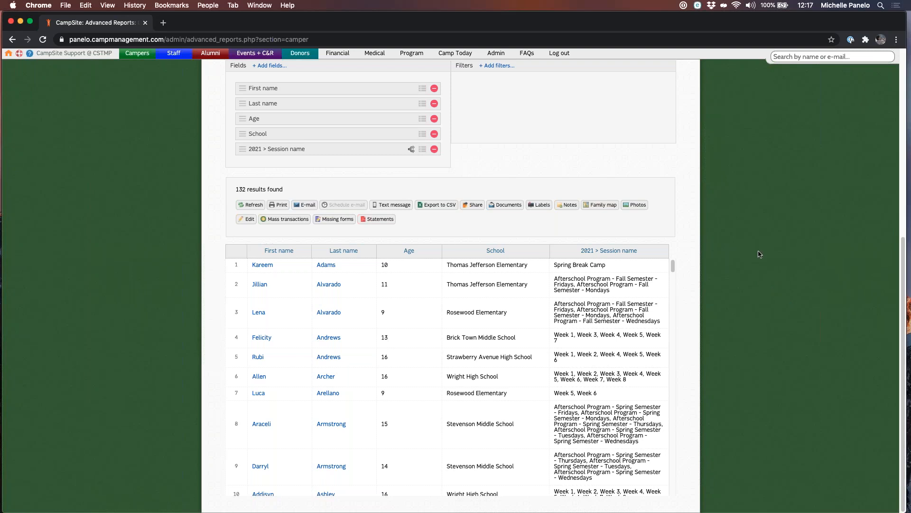
pyautogui.moveTo(674, 270)
pyautogui.mouseDown()
pyautogui.moveTo(676, 285)
pyautogui.moveTo(676, 264)
pyautogui.mouseUp()
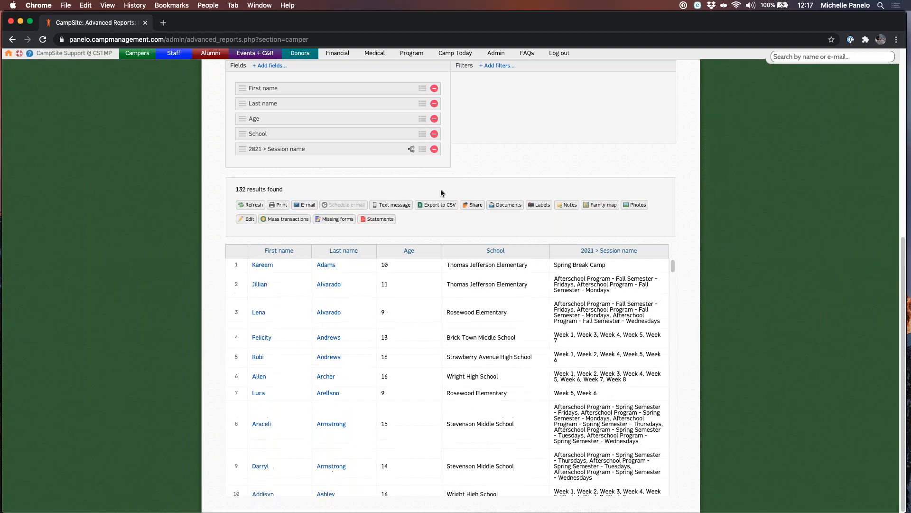
pyautogui.click(423, 122)
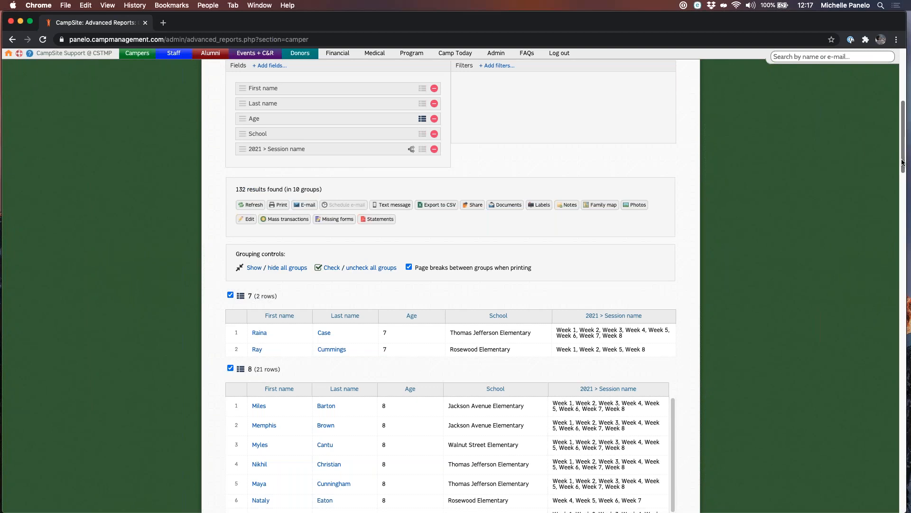
pyautogui.moveTo(902, 163); pyautogui.dragTo(907, 184)
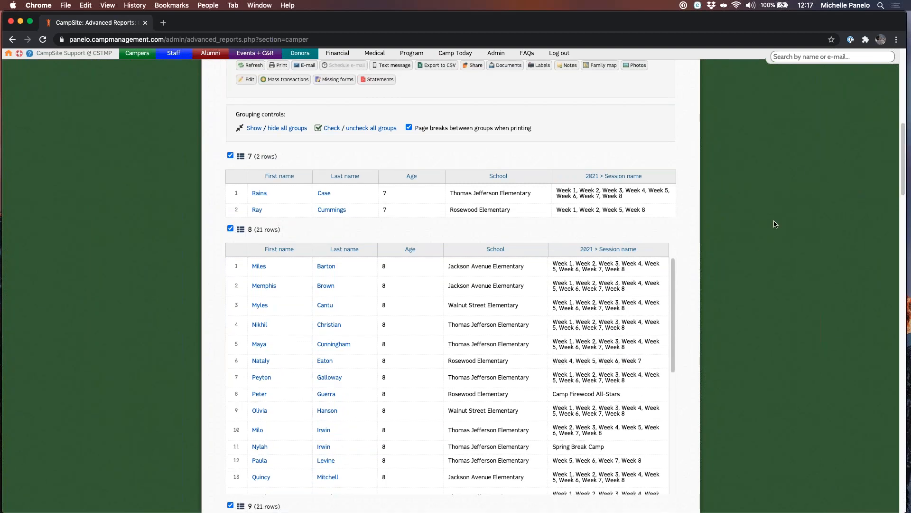
pyautogui.moveTo(903, 139)
pyautogui.mouseDown()
pyautogui.moveTo(909, 245)
pyautogui.moveTo(908, 141)
pyautogui.mouseUp()
pyautogui.scroll(3, 909, 141)
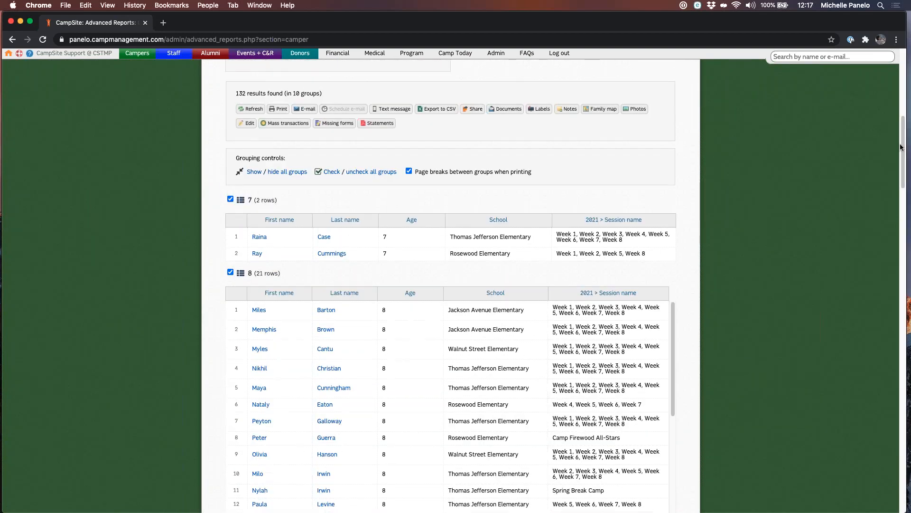
pyautogui.scroll(2, 905, 136)
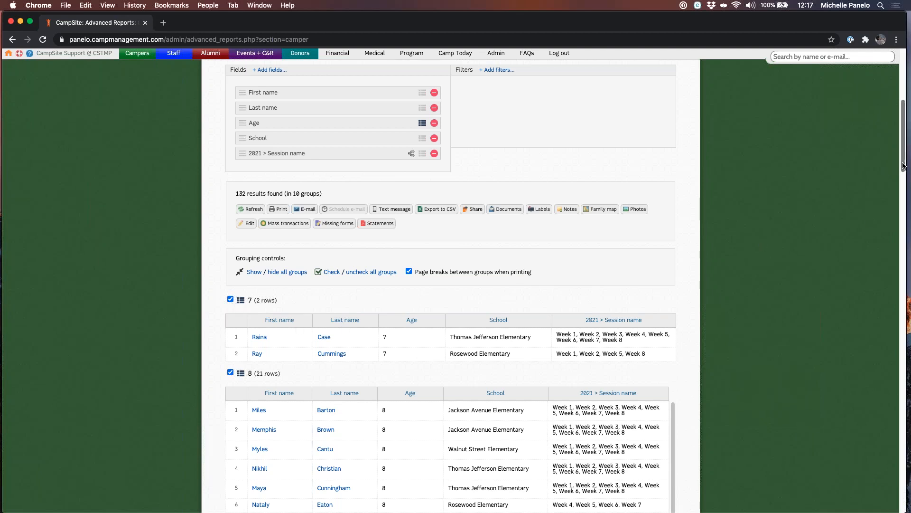
# Step: Uncheck the age 7 and age 8 groups and check both again
pyautogui.scroll(-2, 903, 166)
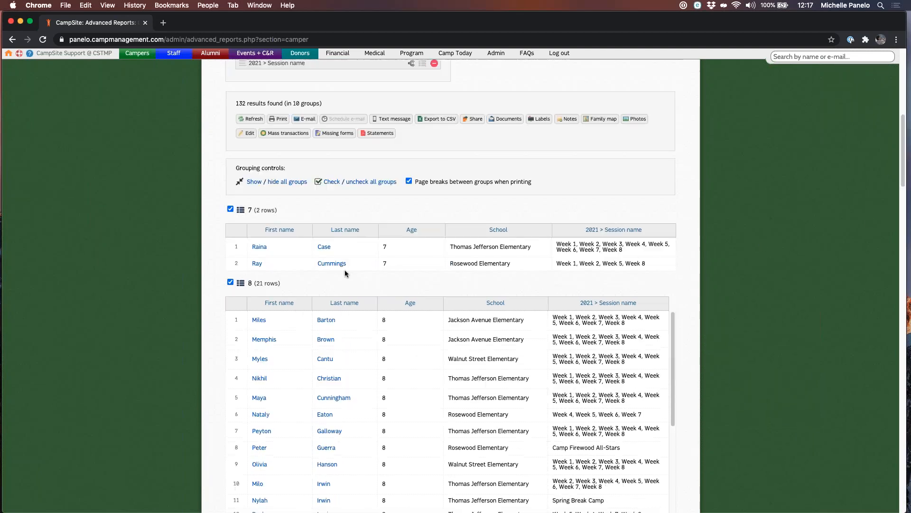
pyautogui.click(230, 210)
pyautogui.click(231, 282)
pyautogui.click(230, 209)
pyautogui.click(231, 282)
# Step: Group the age-grouped results by School as well and review the combined groups
pyautogui.moveTo(901, 189); pyautogui.dragTo(904, 164)
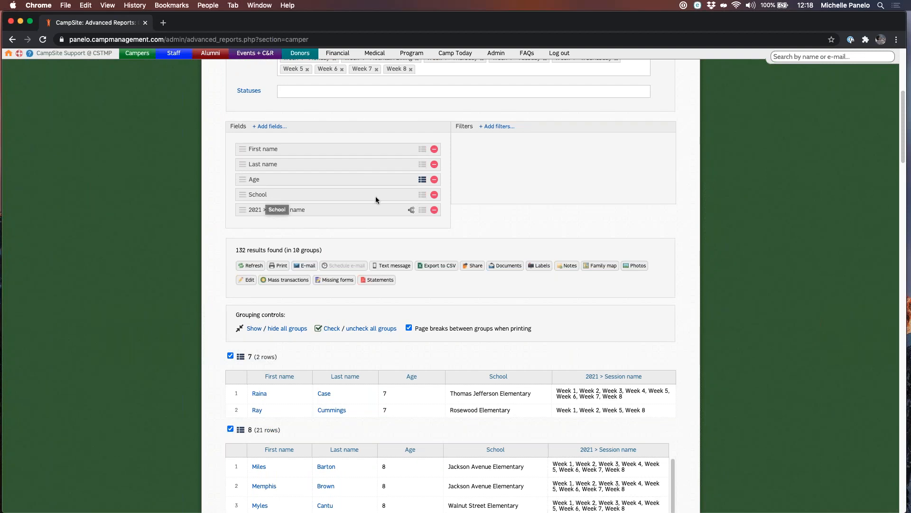
pyautogui.click(422, 196)
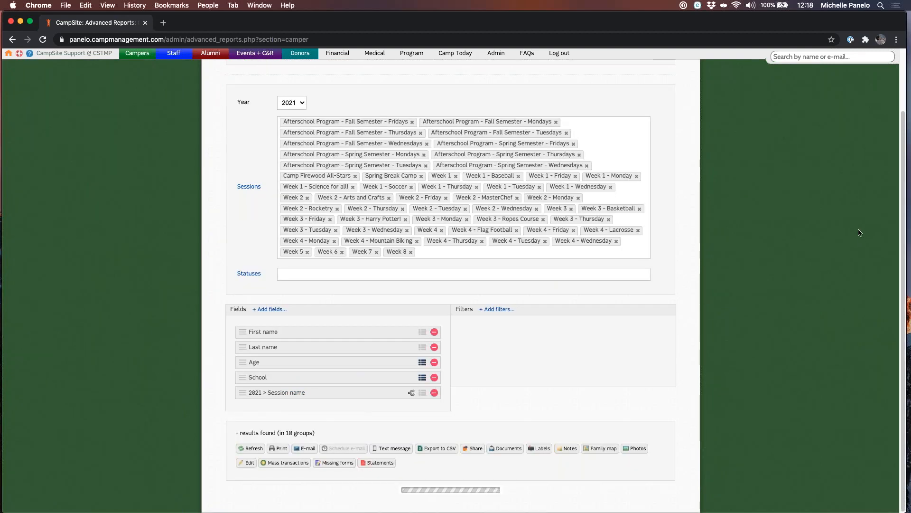
pyautogui.scroll(-4, 860, 232)
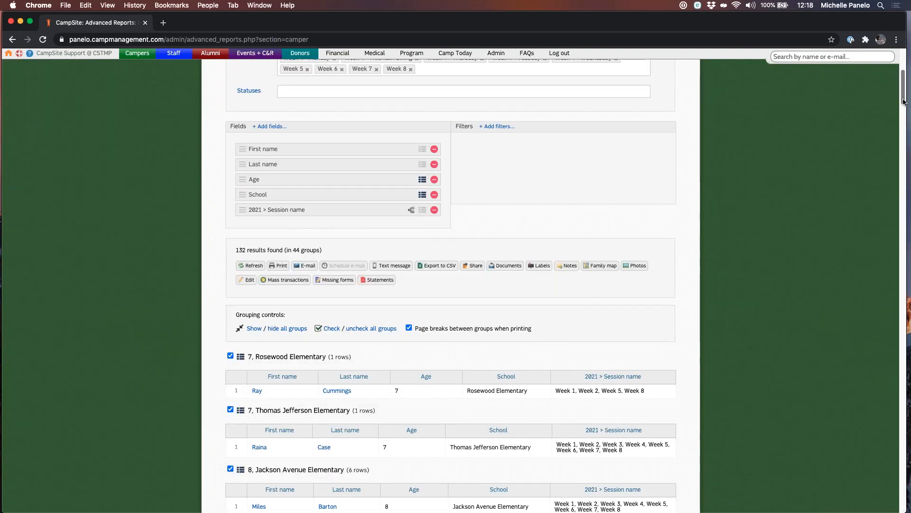
pyautogui.scroll(-3, 904, 101)
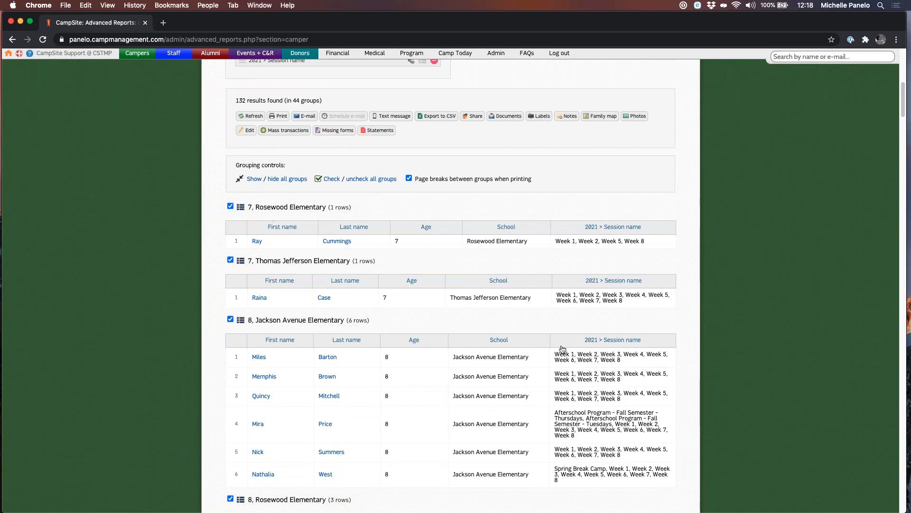
pyautogui.moveTo(903, 114)
pyautogui.mouseDown()
pyautogui.moveTo(905, 139)
pyautogui.moveTo(903, 125)
pyautogui.mouseUp()
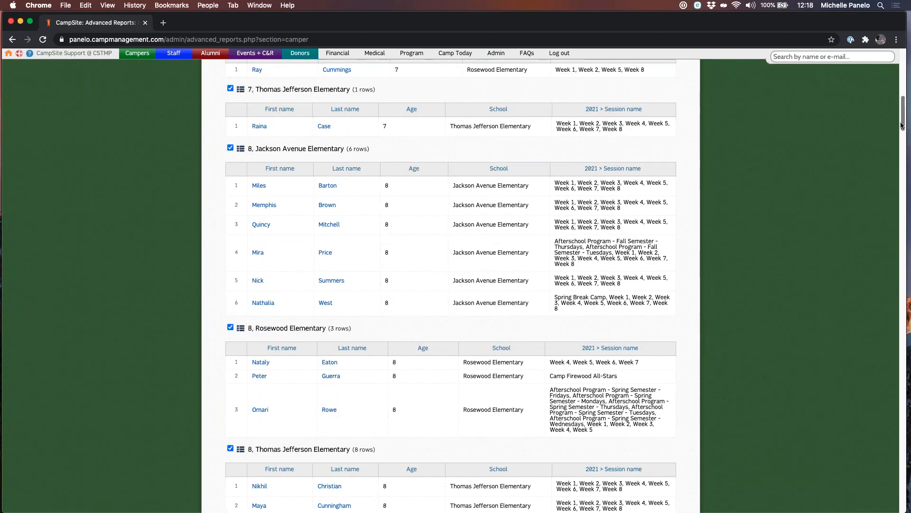
# Step: Remove the grouping by School and Age and delete the 2021 Session name field from the report
pyautogui.scroll(10, 517, 257)
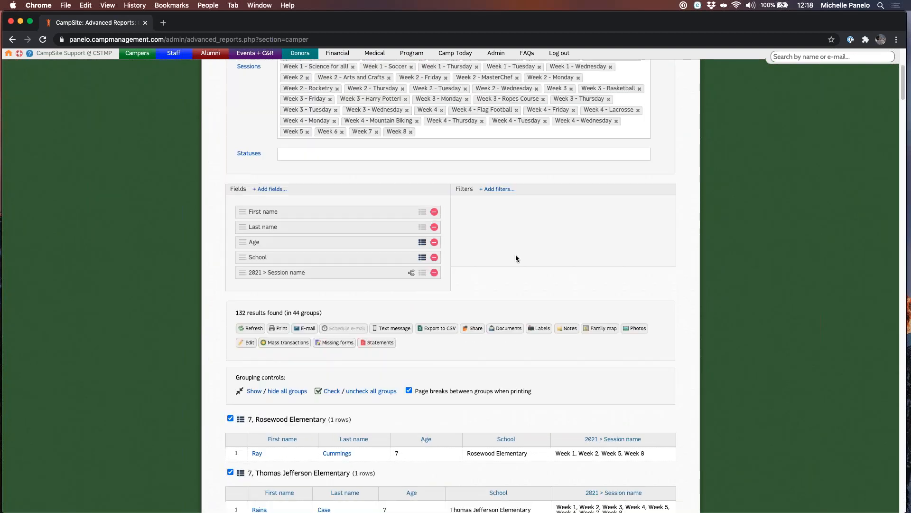
pyautogui.click(422, 257)
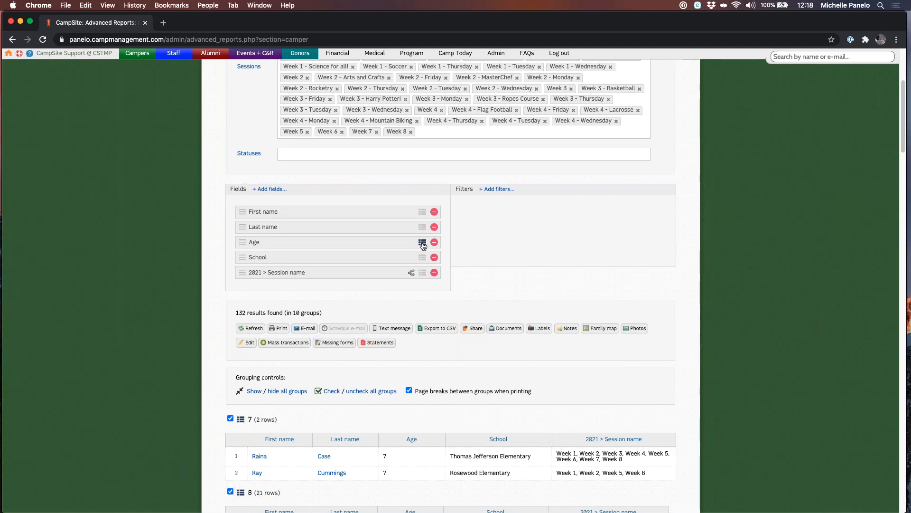
pyautogui.click(422, 242)
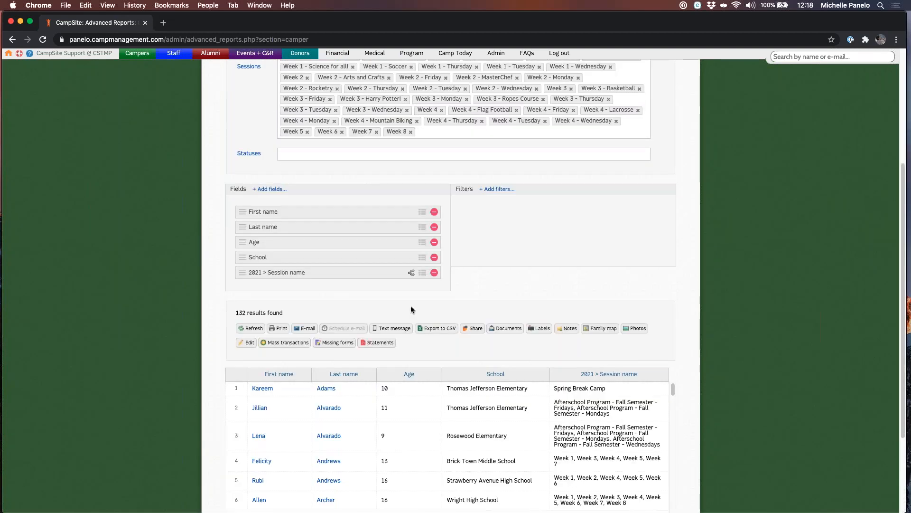
pyautogui.click(434, 273)
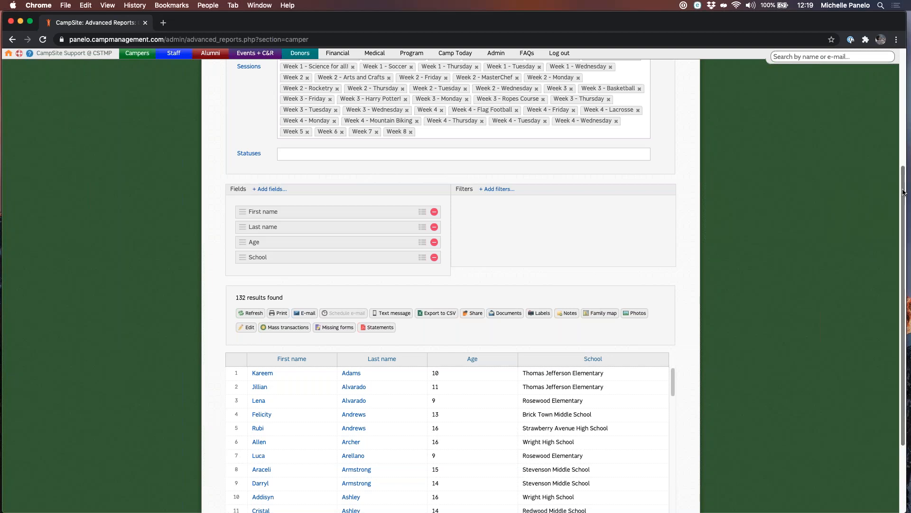
# Step: Examine the ungrouped camper list together with the report's session, field and filter settings
pyautogui.scroll(-3, 902, 196)
pyautogui.scroll(-3, 673, 285)
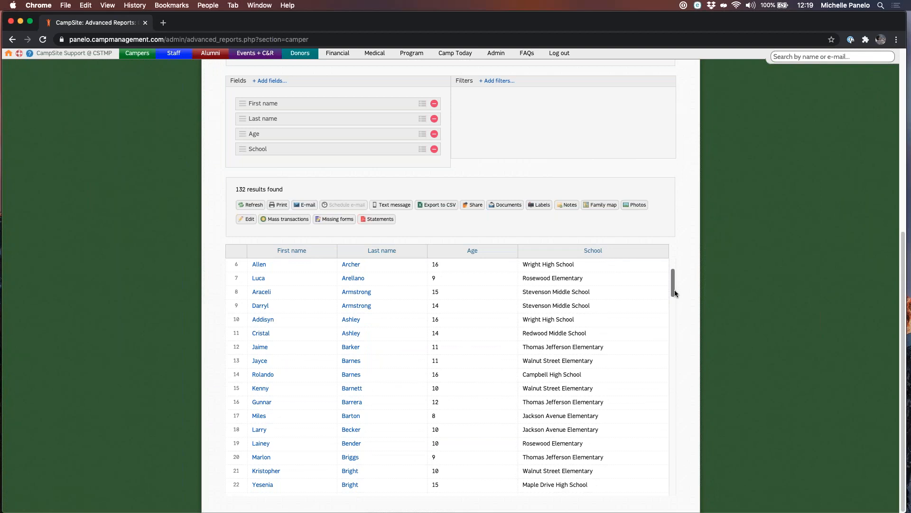
pyautogui.moveTo(675, 291)
pyautogui.mouseDown()
pyautogui.moveTo(676, 300)
pyautogui.moveTo(677, 279)
pyautogui.mouseUp()
pyautogui.moveTo(904, 262); pyautogui.dragTo(895, 149)
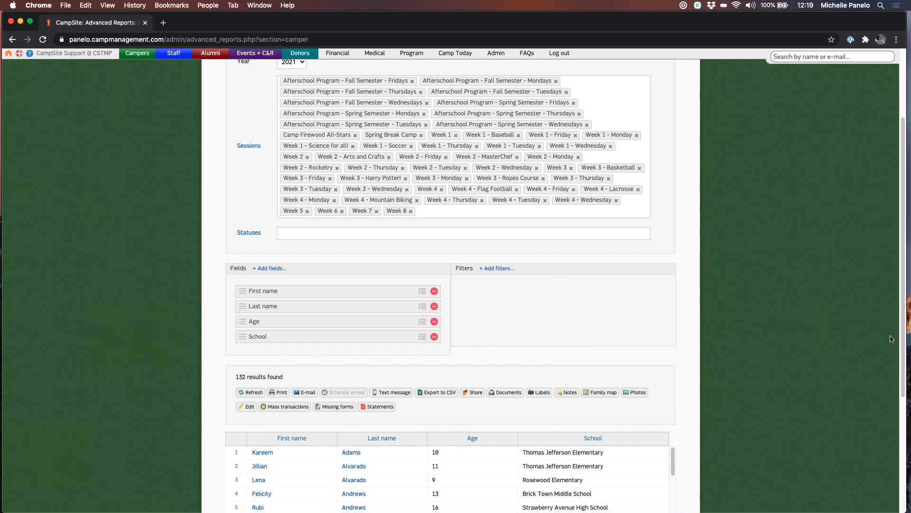
pyautogui.scroll(-1, 907, 372)
pyautogui.scroll(-2, 906, 371)
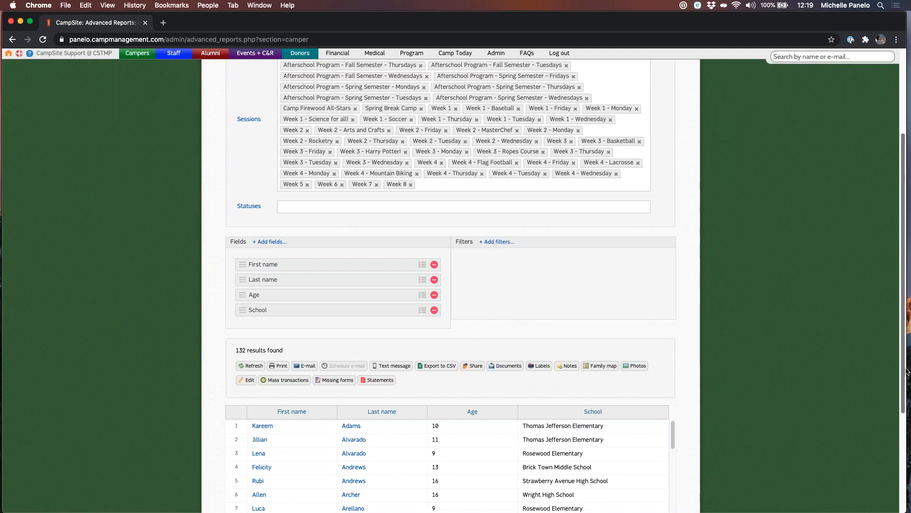
pyautogui.scroll(-3, 907, 372)
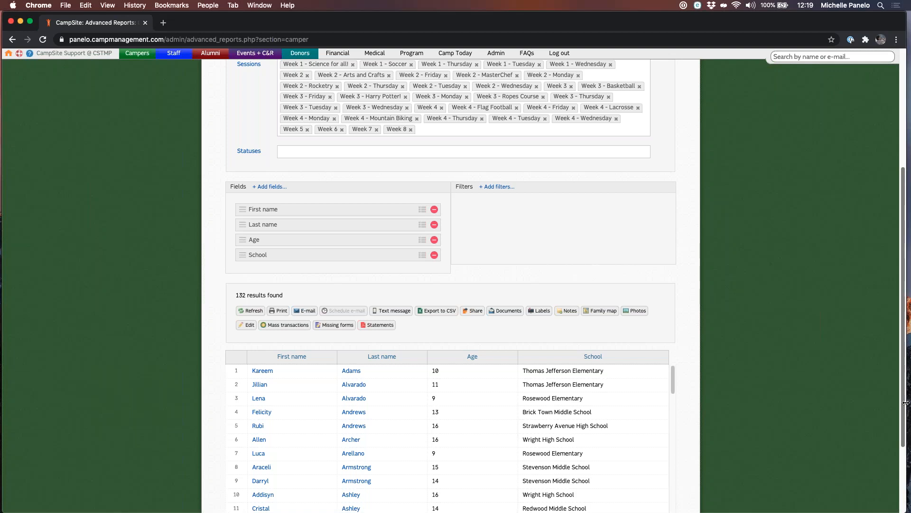
pyautogui.scroll(-2, 485, 220)
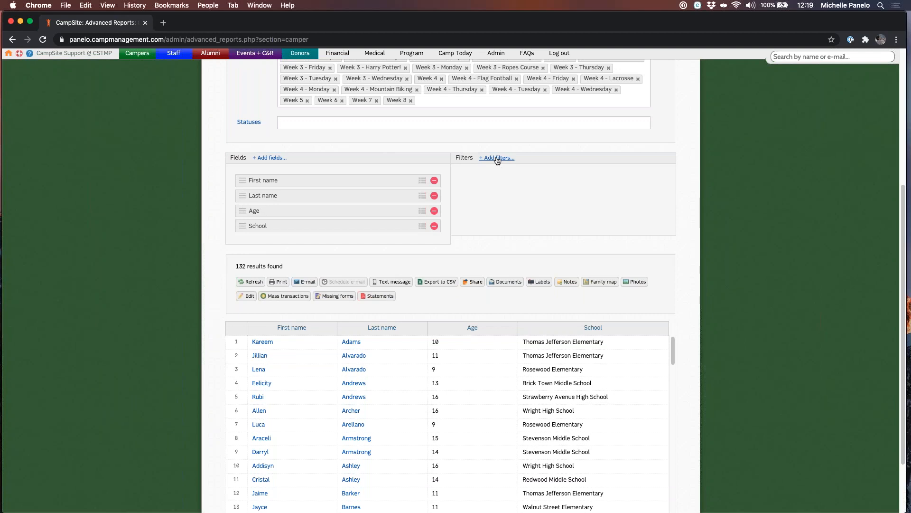
# Step: Start a new Age filter for the report with the "is between" condition
pyautogui.click(497, 158)
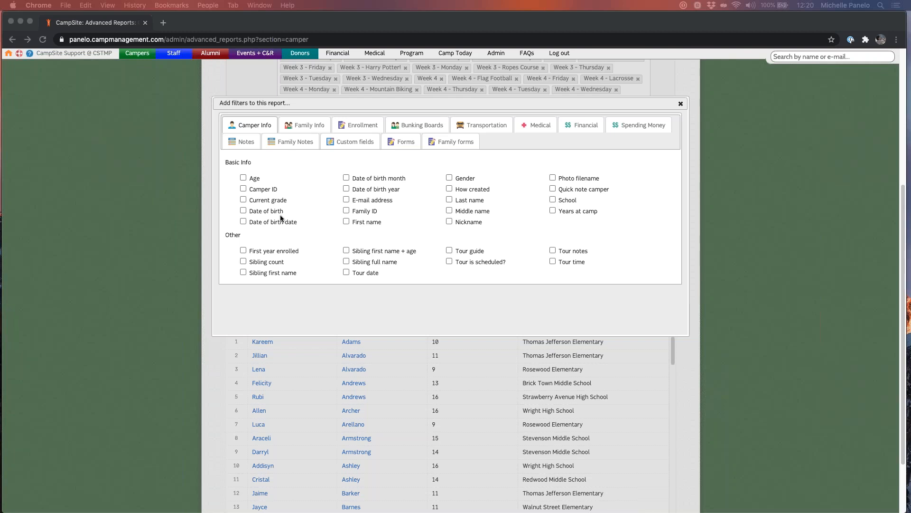
pyautogui.click(244, 178)
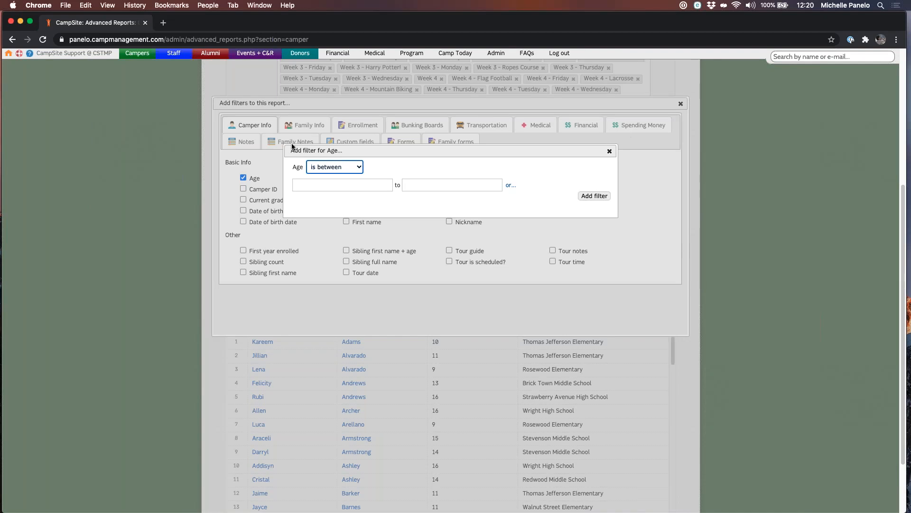
pyautogui.click(334, 169)
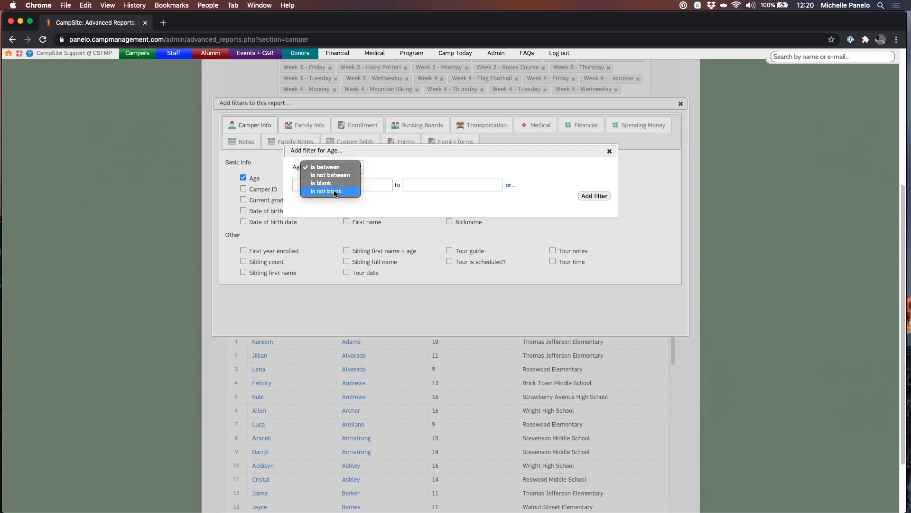
pyautogui.click(330, 167)
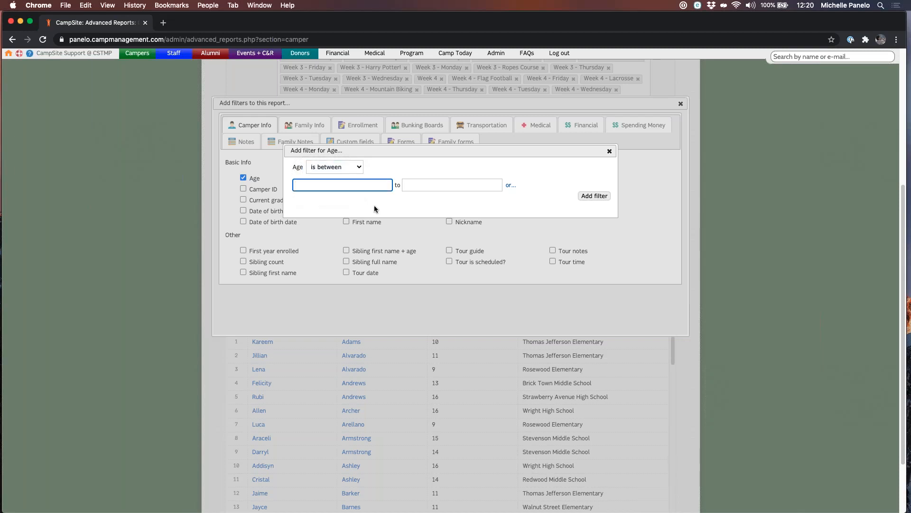
# Step: Enter 8 to 10 as the age range, start an alternative "or" range, and remove the 8 to 10 entry
pyautogui.write('8')
pyautogui.click(455, 184)
pyautogui.write('10')
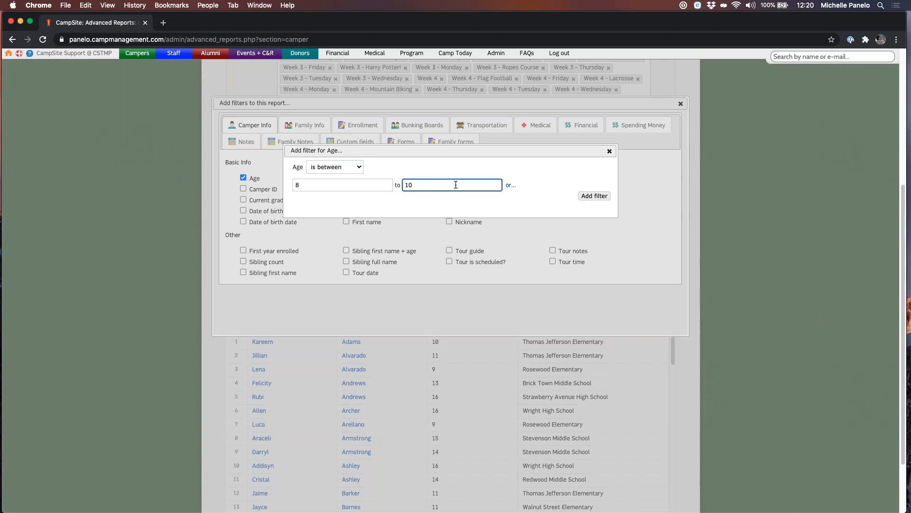
pyautogui.click(511, 185)
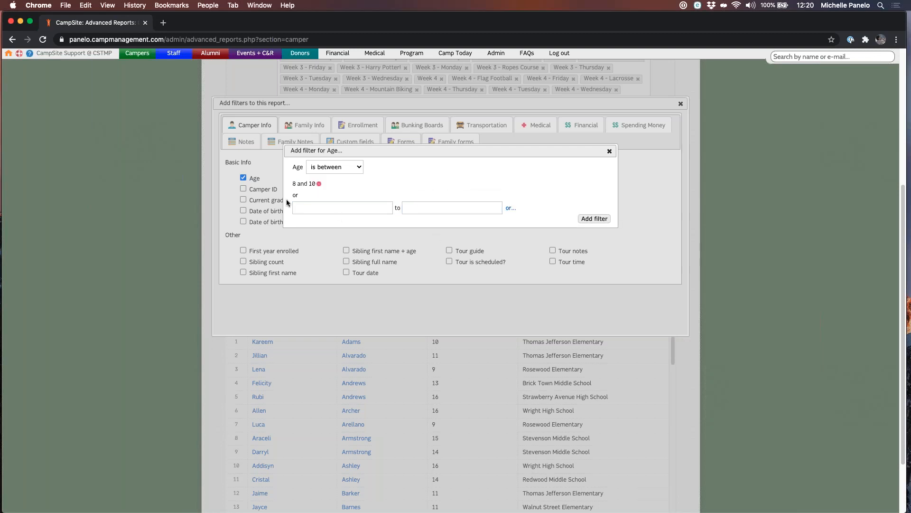
pyautogui.click(323, 209)
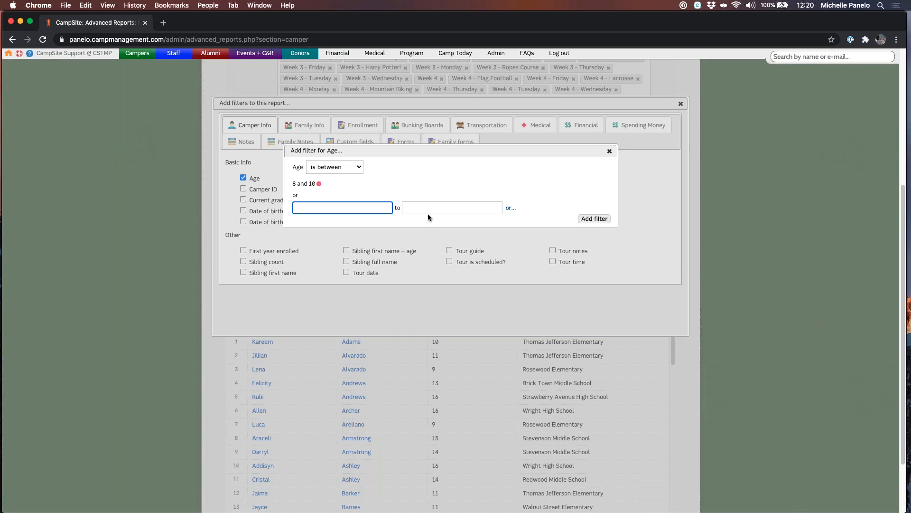
pyautogui.click(319, 184)
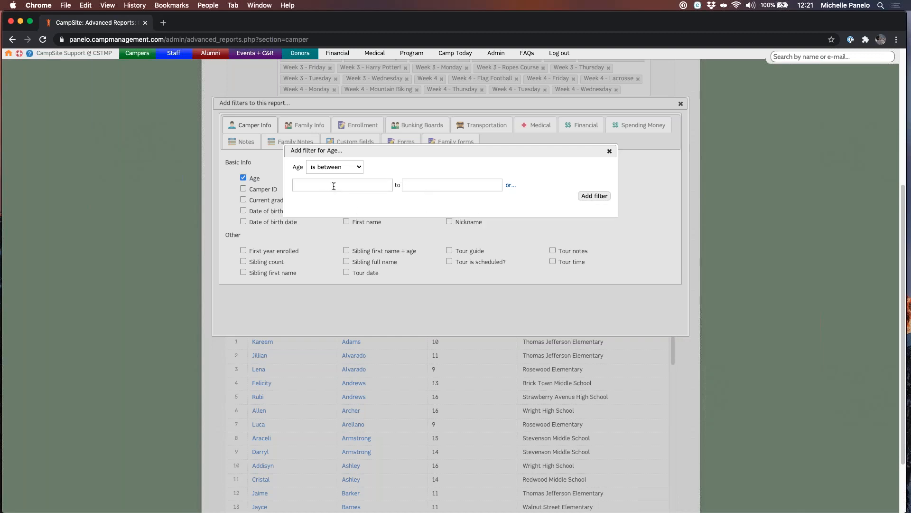
# Step: Set the Age filter's range to 8 to 10 and add the filter to the report
pyautogui.click(334, 186)
pyautogui.write('8')
pyautogui.click(432, 188)
pyautogui.write('10')
pyautogui.click(593, 196)
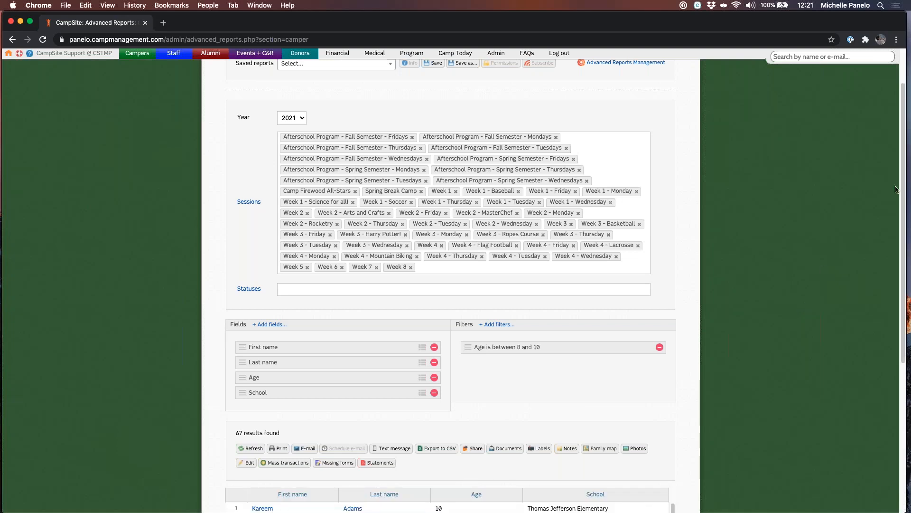
# Step: Sort the filtered camper results by Age and review the list
pyautogui.scroll(-3, 905, 178)
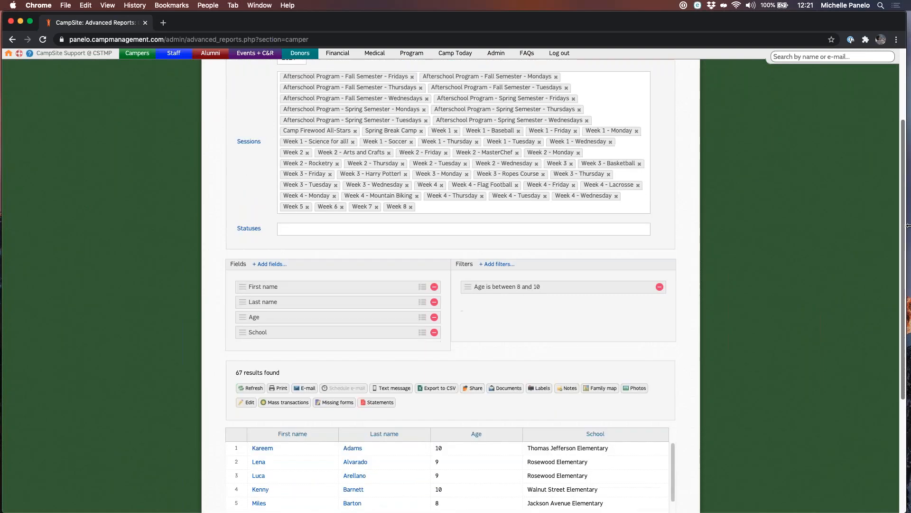
pyautogui.scroll(-5, 554, 280)
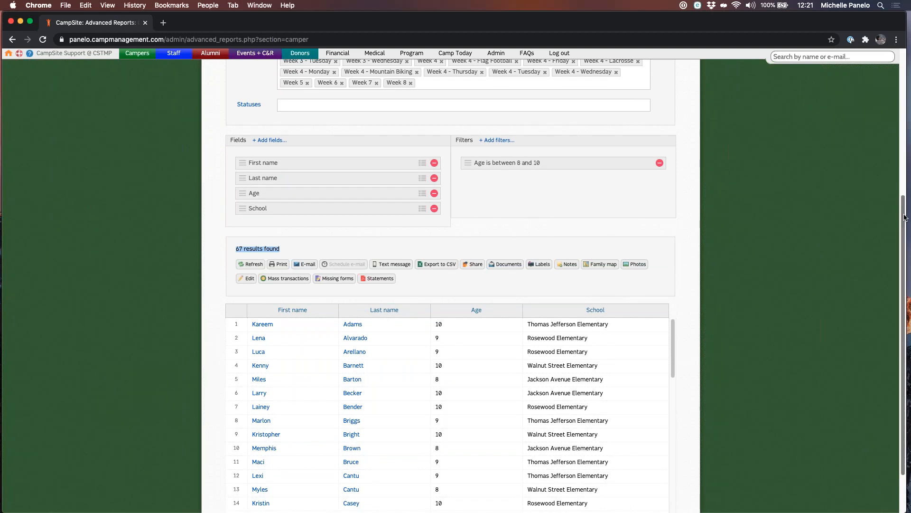
pyautogui.scroll(-2, 499, 292)
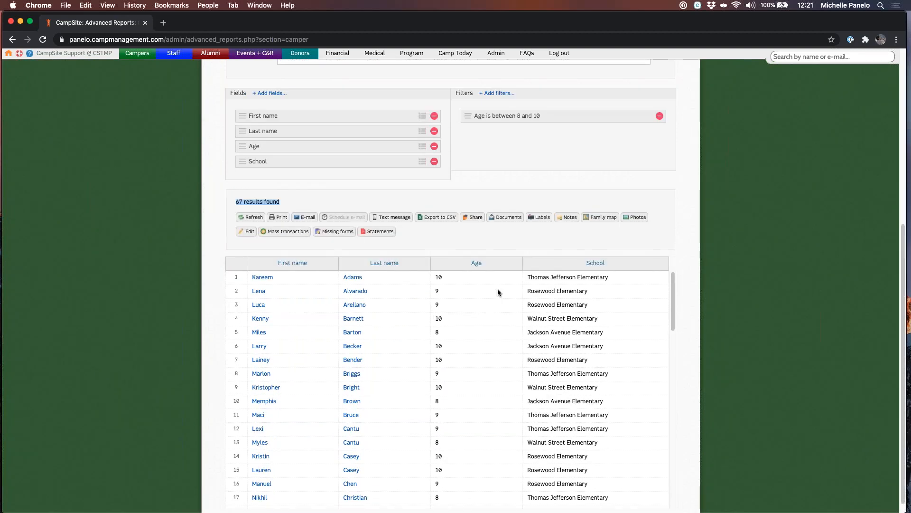
pyautogui.click(475, 263)
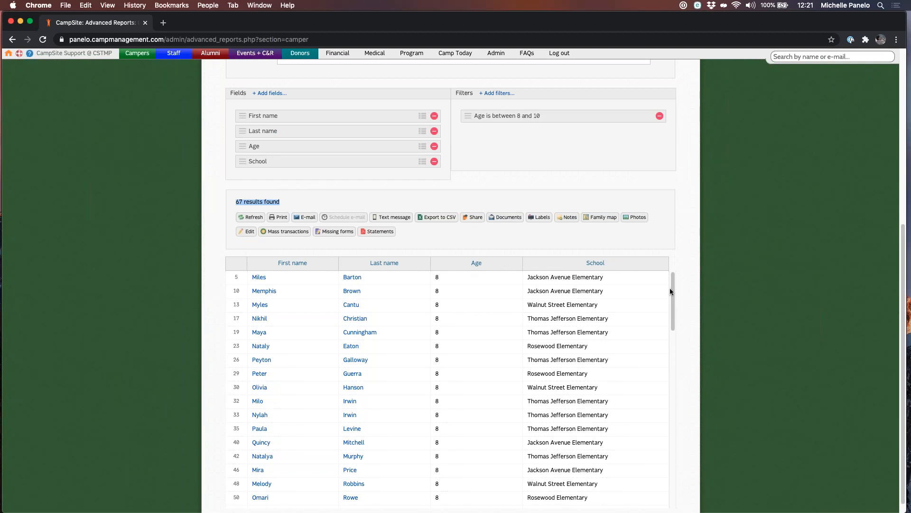
pyautogui.scroll(-1, 673, 304)
pyautogui.moveTo(674, 300); pyautogui.dragTo(664, 279)
pyautogui.click(780, 293)
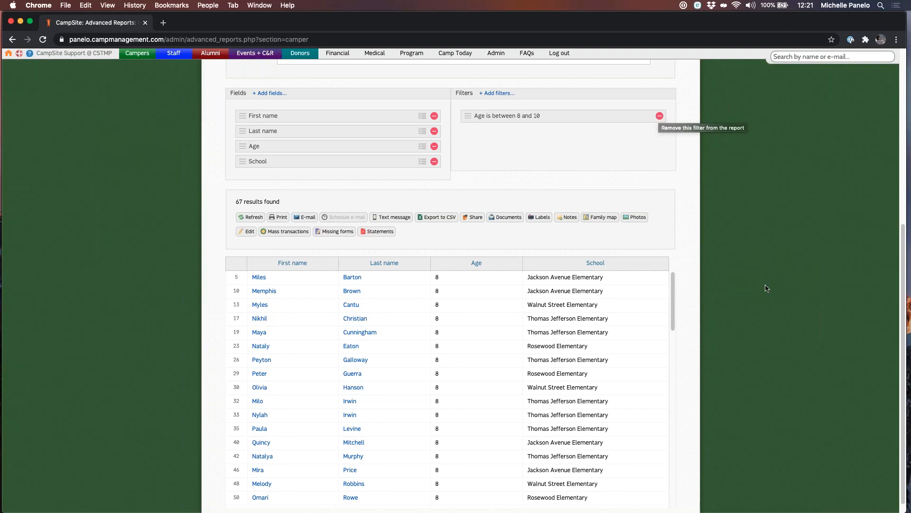
# Step: Save the report as "2021 - Campers Ages 8-10" in the Standard Reports category
pyautogui.scroll(-1, 900, 332)
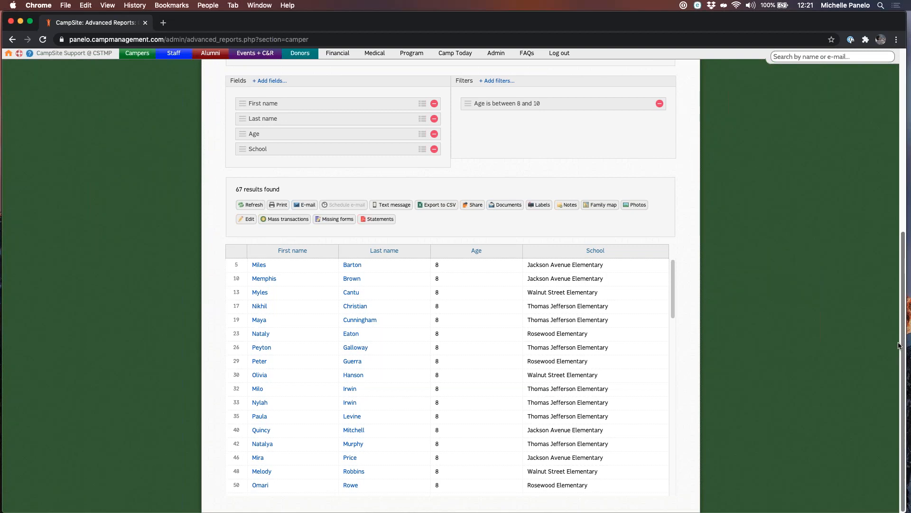
pyautogui.scroll(1, 898, 305)
pyautogui.scroll(10, 898, 305)
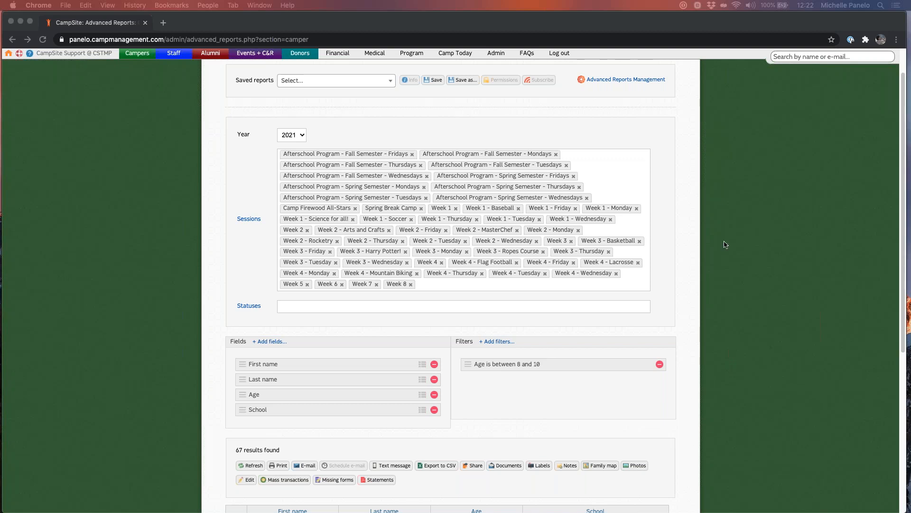
pyautogui.click(463, 115)
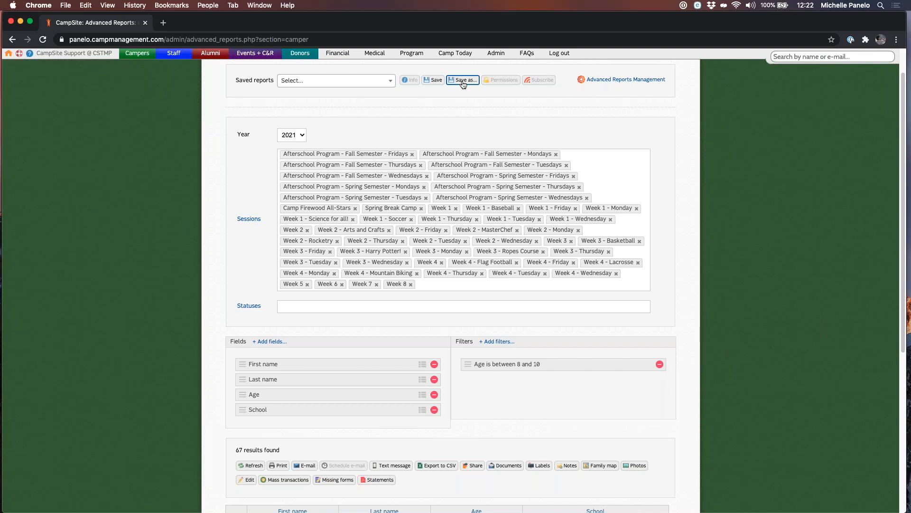
pyautogui.click(463, 81)
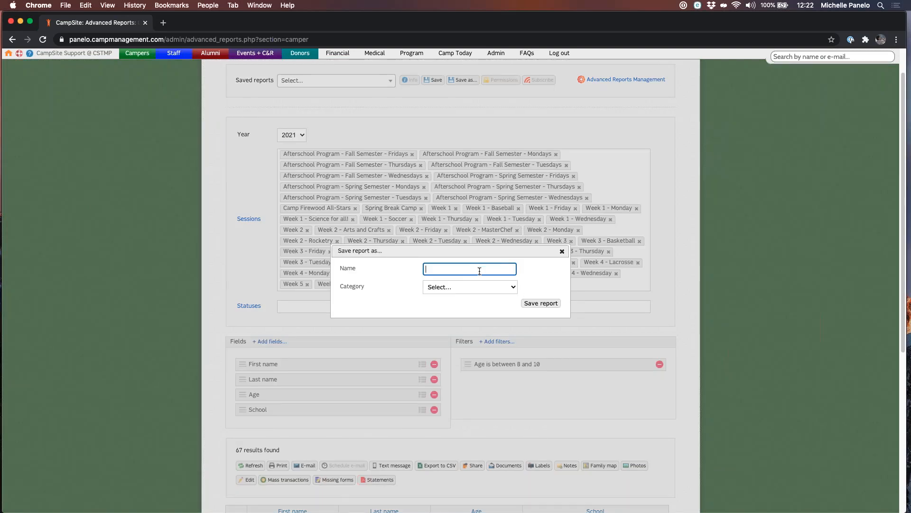
pyautogui.write('2021 - Campers Ages 8-10')
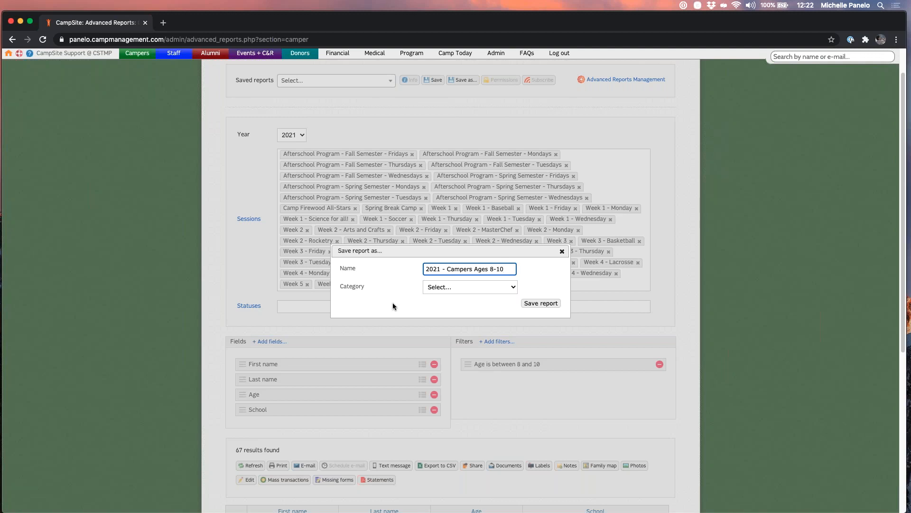
pyautogui.click(456, 286)
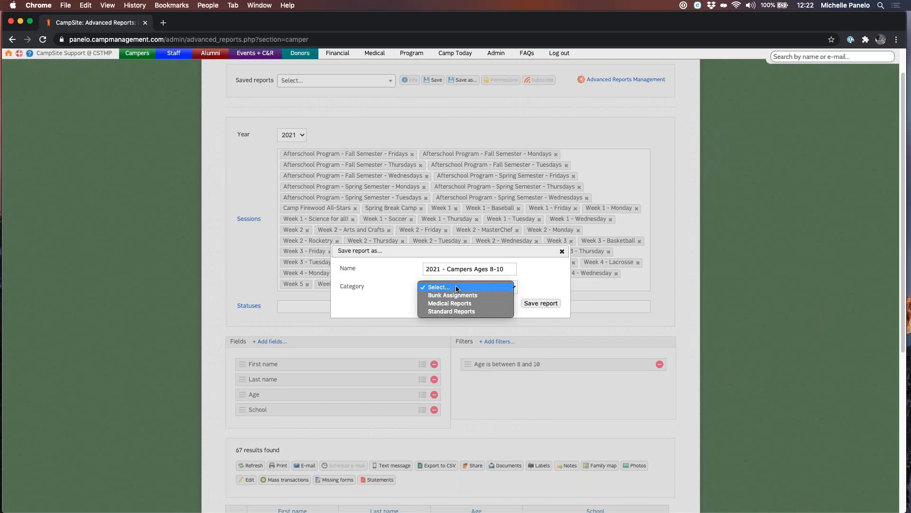
pyautogui.click(451, 311)
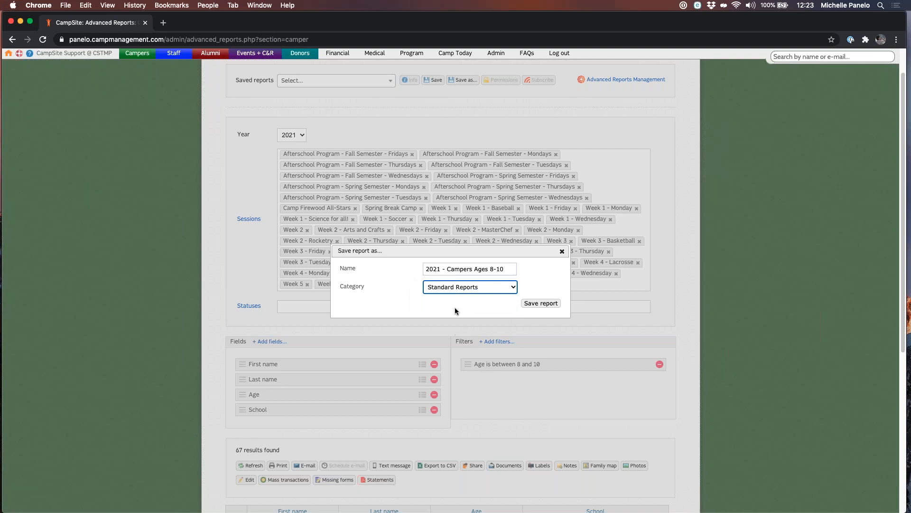
pyautogui.click(539, 306)
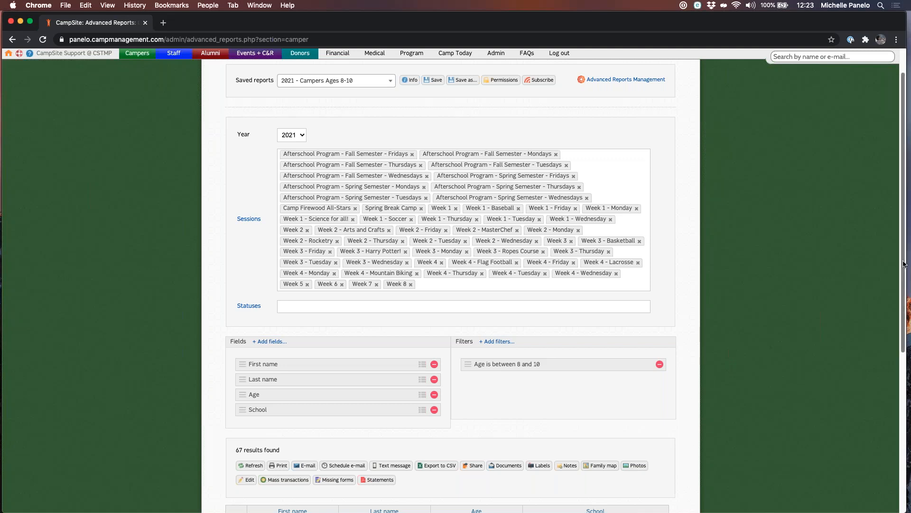
# Step: Review the saved report, view its info details, and close them without making changes
pyautogui.moveTo(904, 277); pyautogui.dragTo(904, 330)
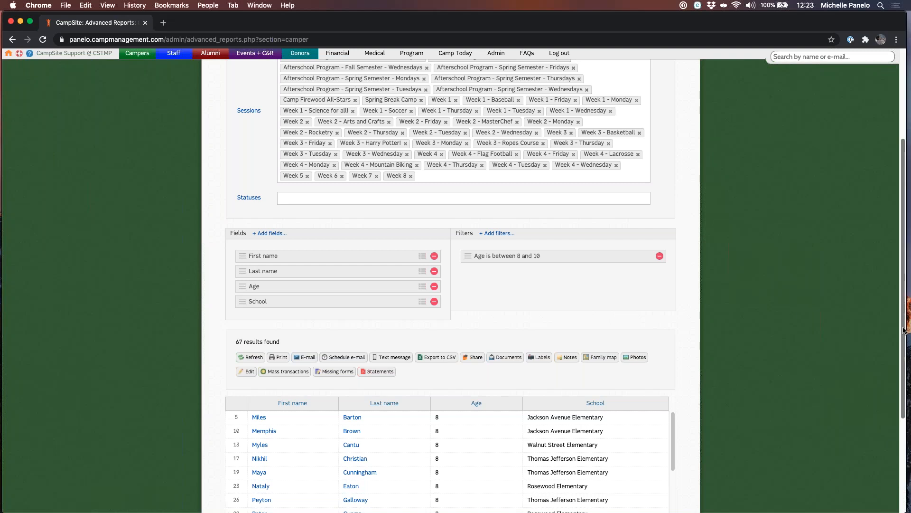
pyautogui.scroll(5, 901, 381)
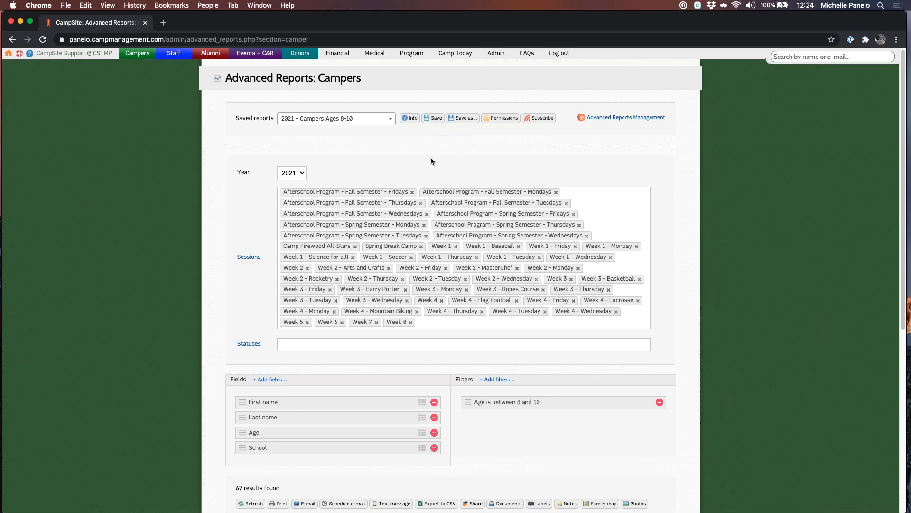
pyautogui.click(411, 119)
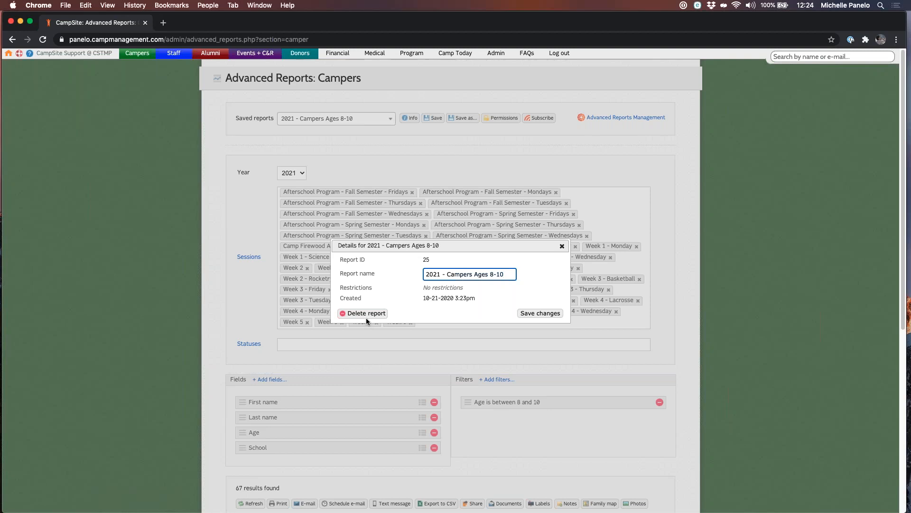
pyautogui.click(454, 312)
pyautogui.click(561, 246)
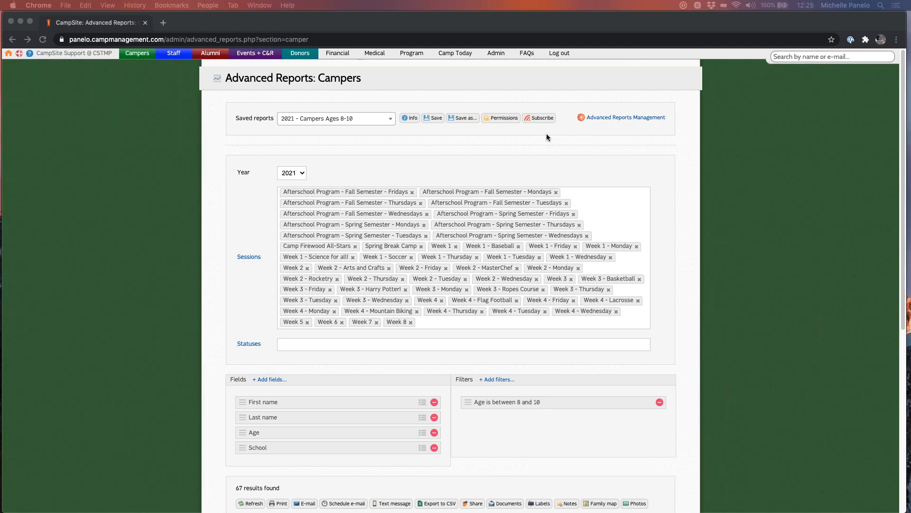
# Step: Subscribe to the "2021 - Campers Ages 8-10" report with weekly delivery on Monday at 9:00 am
pyautogui.click(539, 120)
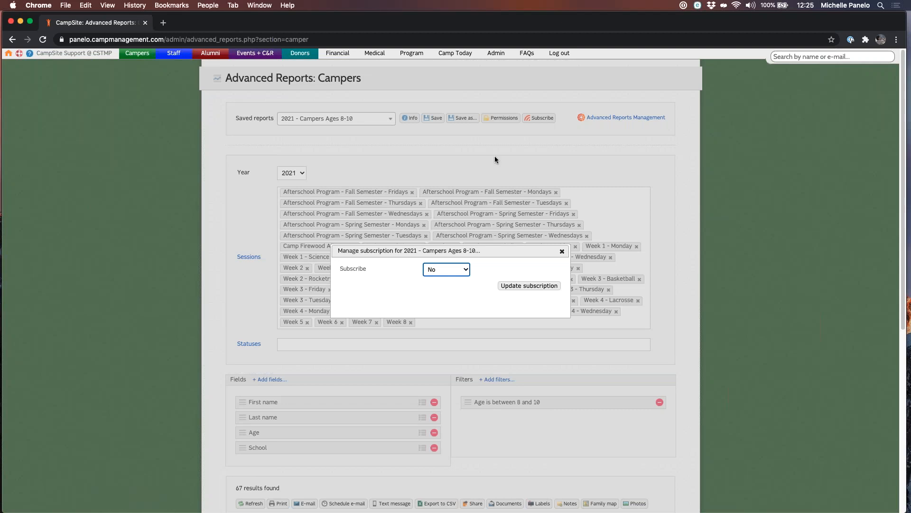
pyautogui.click(443, 274)
pyautogui.click(439, 260)
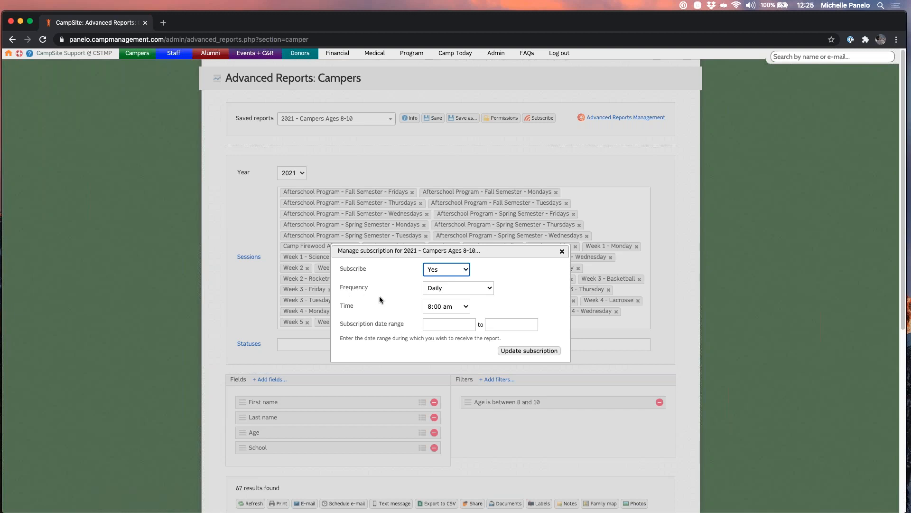
pyautogui.click(444, 289)
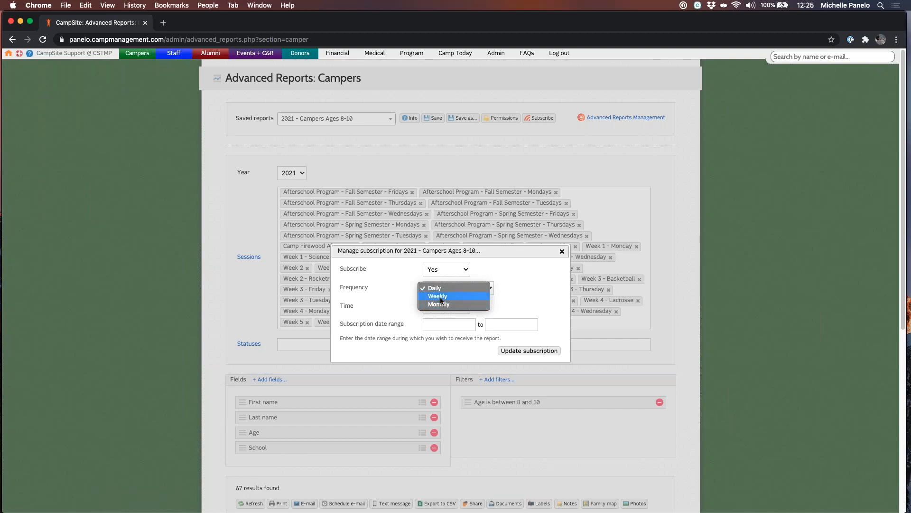
pyautogui.click(438, 295)
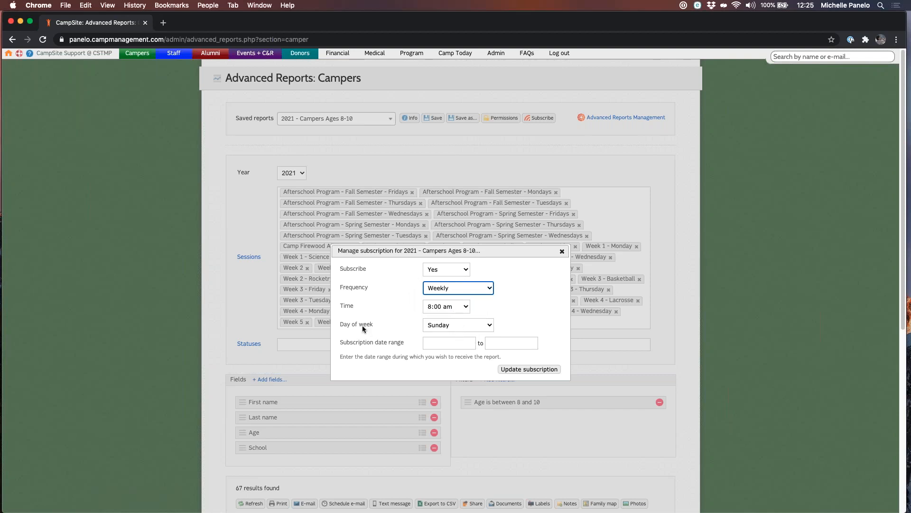
pyautogui.click(448, 326)
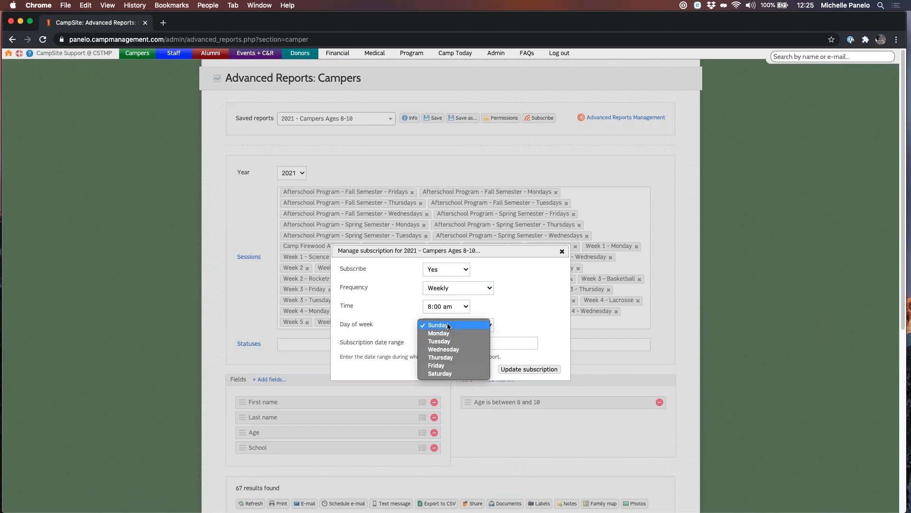
pyautogui.click(451, 332)
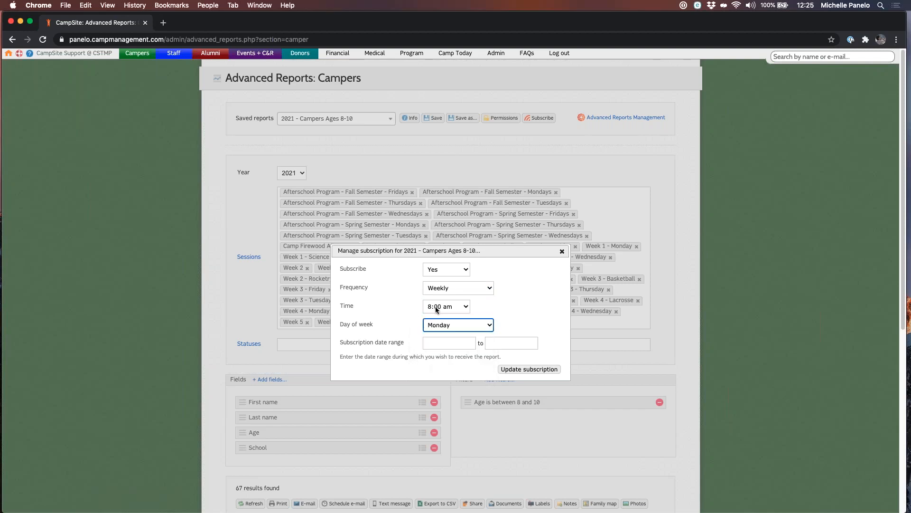
pyautogui.click(435, 306)
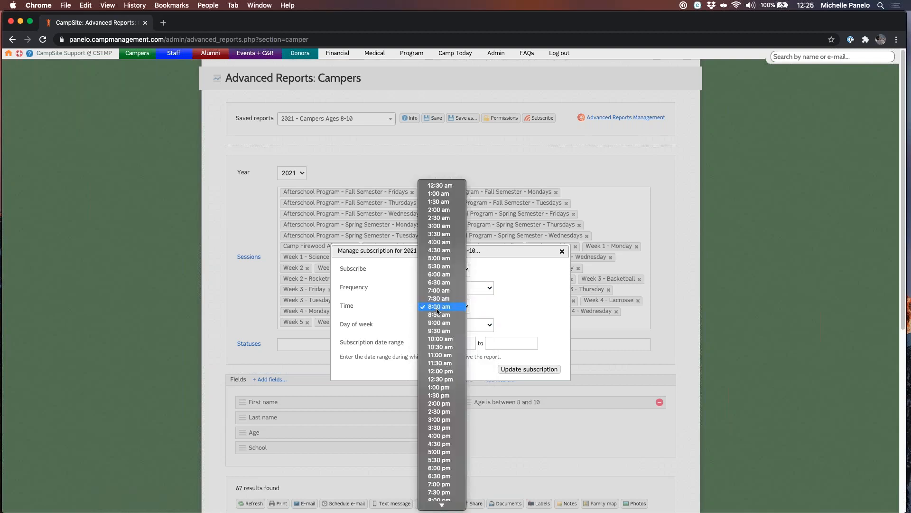
pyautogui.click(436, 323)
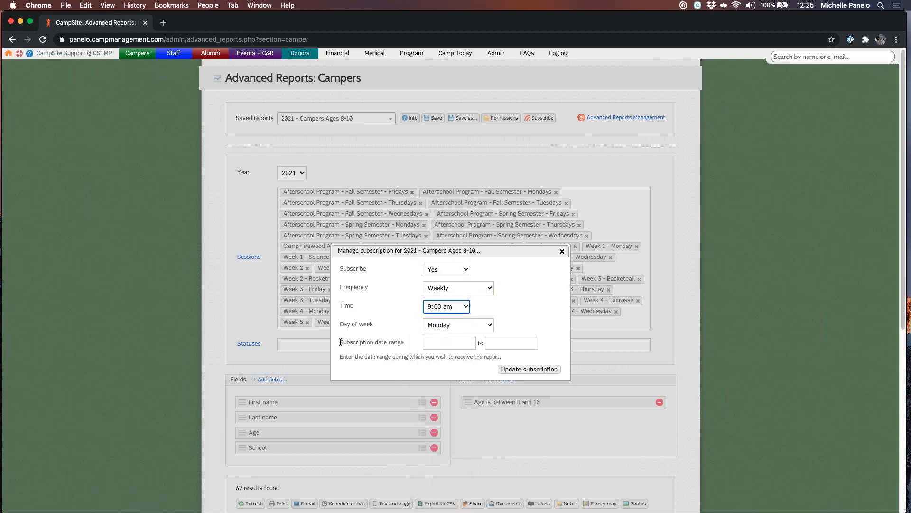
# Step: Set the start of the subscription date range to 05-01-2021
pyautogui.moveTo(338, 342); pyautogui.dragTo(398, 342)
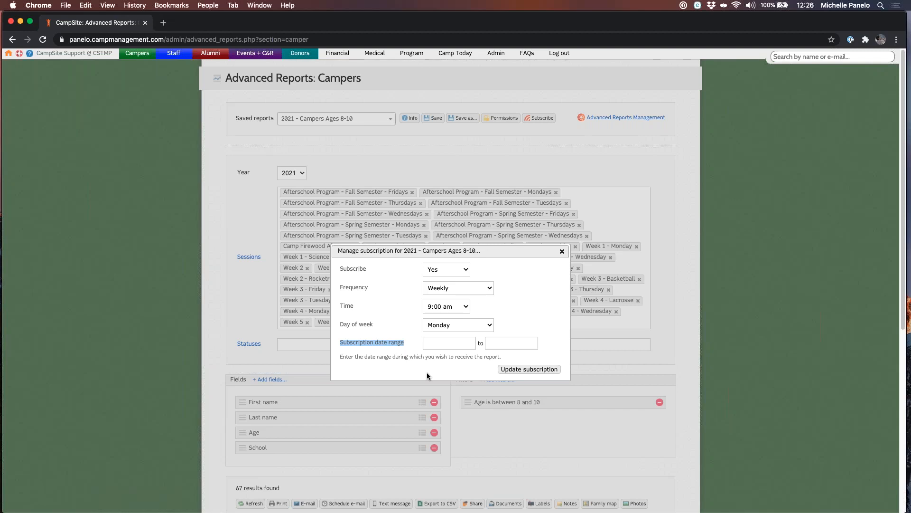
pyautogui.click(452, 347)
pyautogui.click(515, 358)
pyautogui.click(515, 358)
pyautogui.click(515, 358)
pyautogui.click(514, 358)
pyautogui.click(515, 358)
pyautogui.click(515, 358)
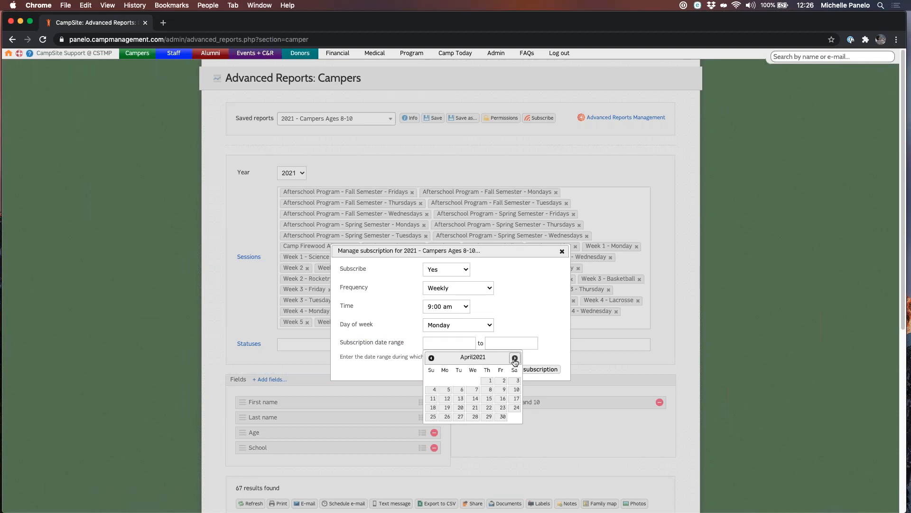
pyautogui.click(515, 358)
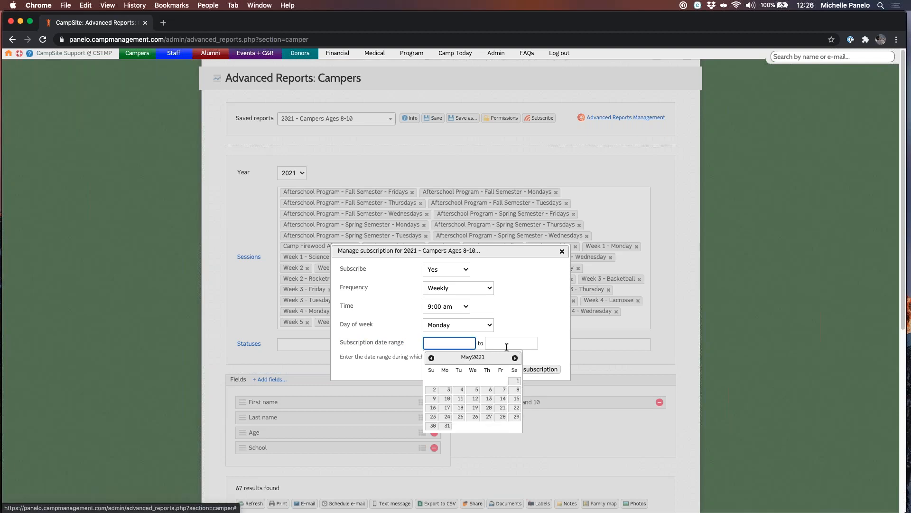
pyautogui.click(518, 380)
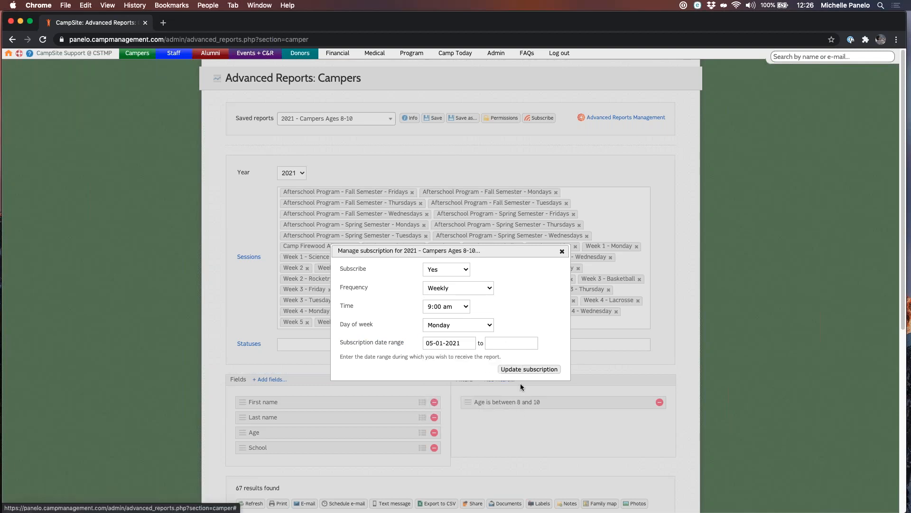
# Step: Set the end of the subscription date range to 08-31-2021 and update the subscription
pyautogui.click(507, 343)
pyautogui.click(577, 358)
pyautogui.click(578, 357)
pyautogui.click(577, 358)
pyautogui.click(577, 358)
pyautogui.click(577, 358)
pyautogui.click(577, 357)
pyautogui.click(577, 358)
pyautogui.click(578, 358)
pyautogui.click(578, 358)
pyautogui.click(577, 358)
pyautogui.click(577, 358)
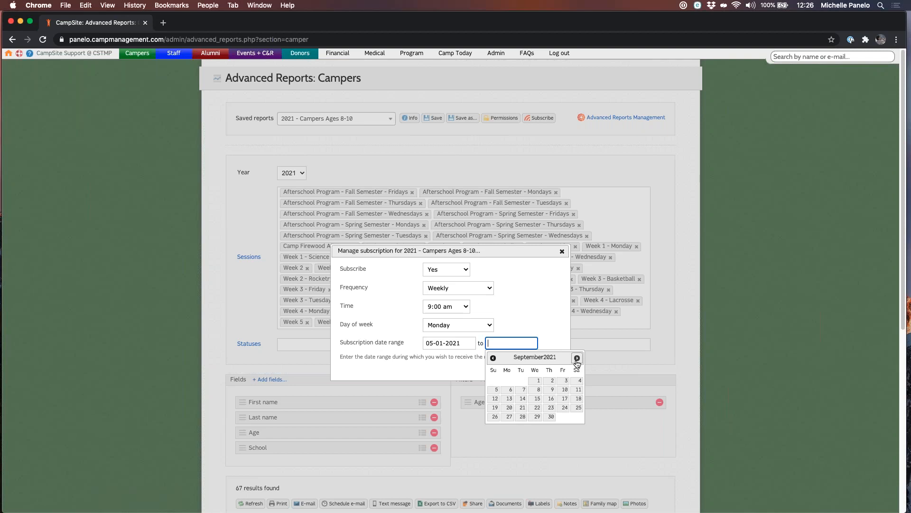
pyautogui.click(493, 359)
pyautogui.click(524, 417)
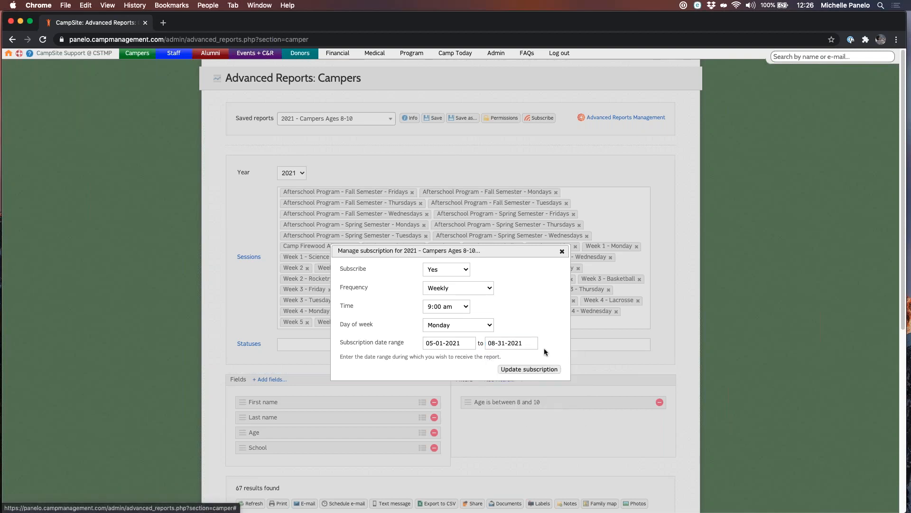
pyautogui.click(530, 373)
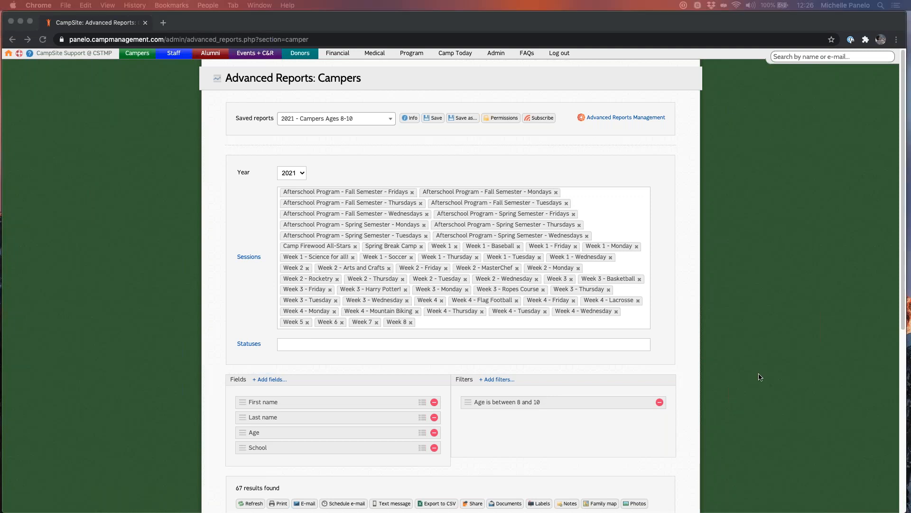
# Step: Update the report's permissions, giving the first two listed users Admin access and removing the third and last users' access
pyautogui.click(551, 146)
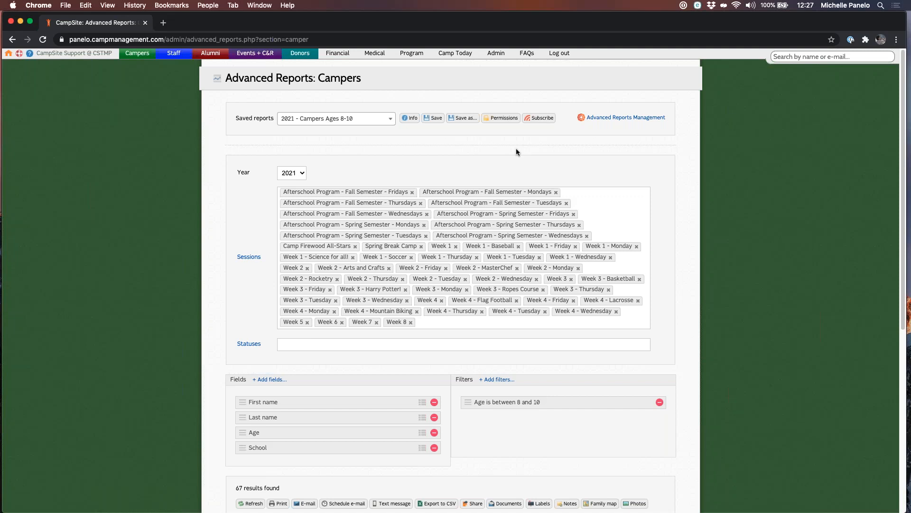
pyautogui.click(501, 121)
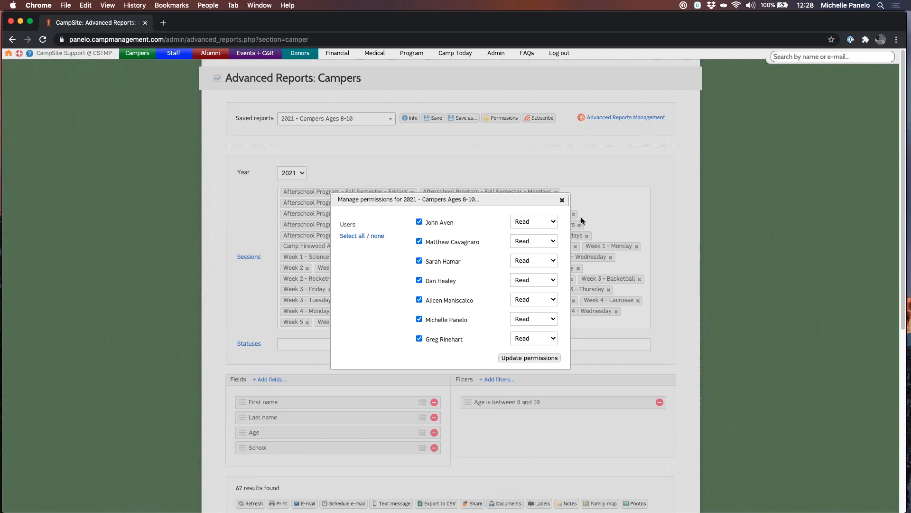
pyautogui.click(531, 224)
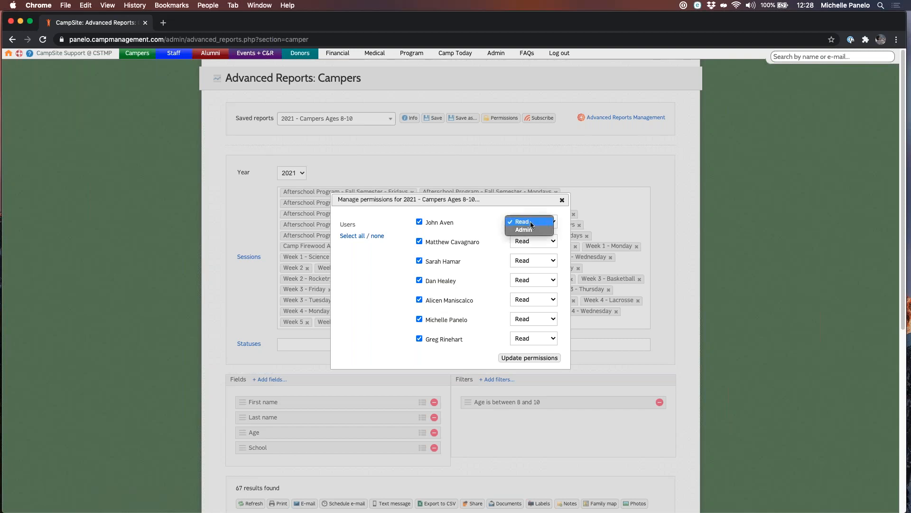
pyautogui.click(532, 230)
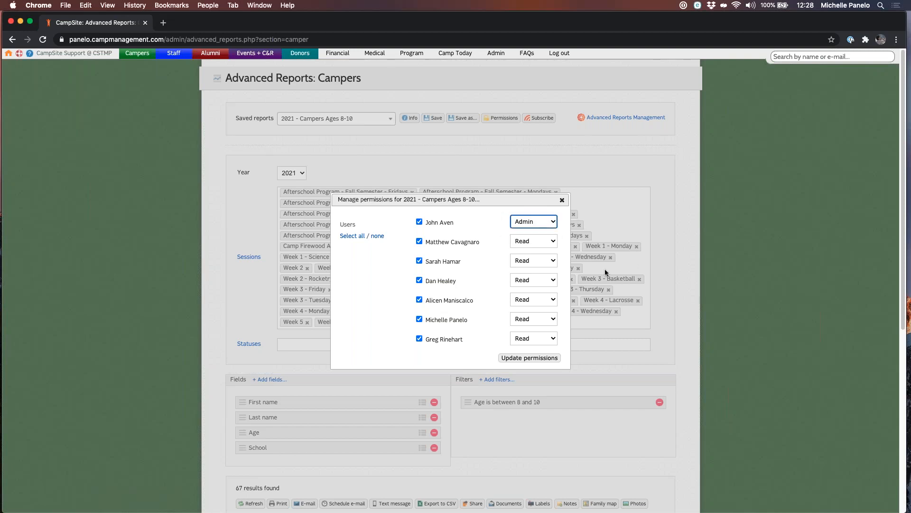
pyautogui.click(527, 242)
pyautogui.click(529, 250)
pyautogui.click(419, 339)
pyautogui.click(419, 261)
pyautogui.click(518, 362)
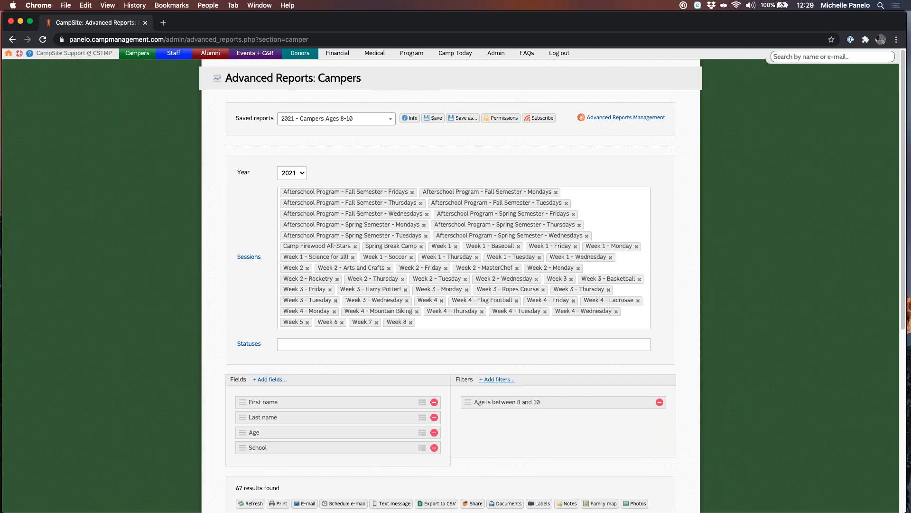
# Step: Open Advanced Reports Management and view the permissions of the Camp Firewood Assignments and Allergy Report reports without changing them
pyautogui.click(619, 120)
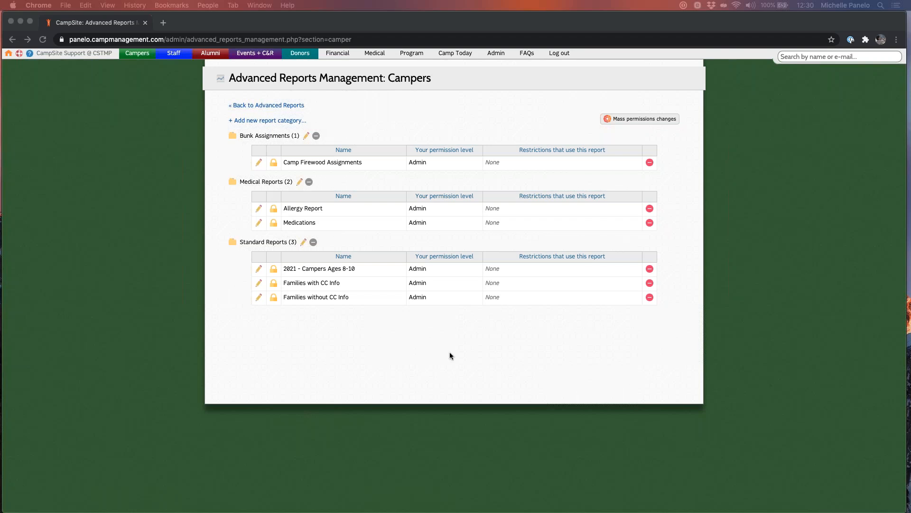
pyautogui.click(454, 367)
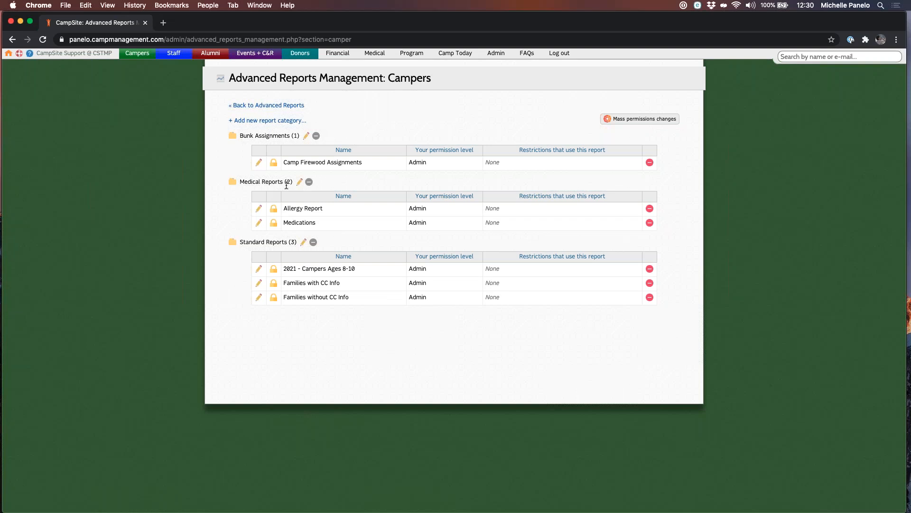
pyautogui.click(273, 163)
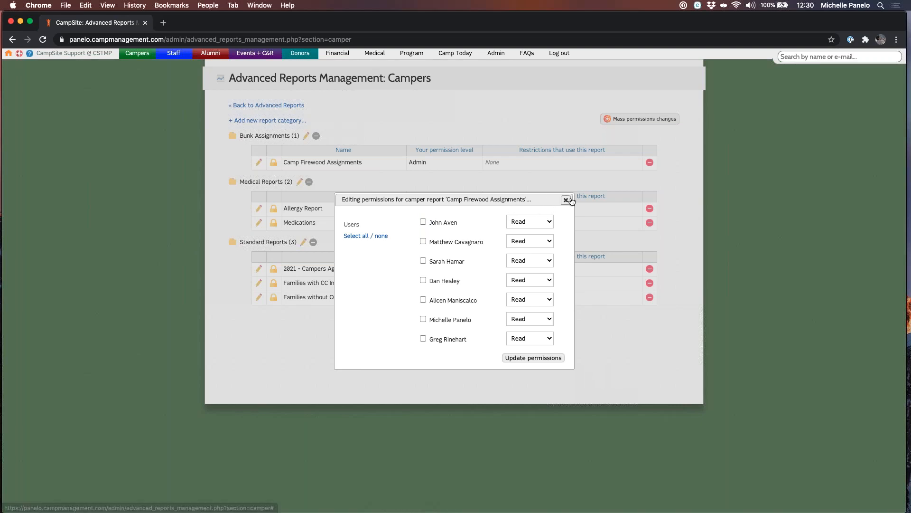
pyautogui.click(566, 199)
pyautogui.click(274, 212)
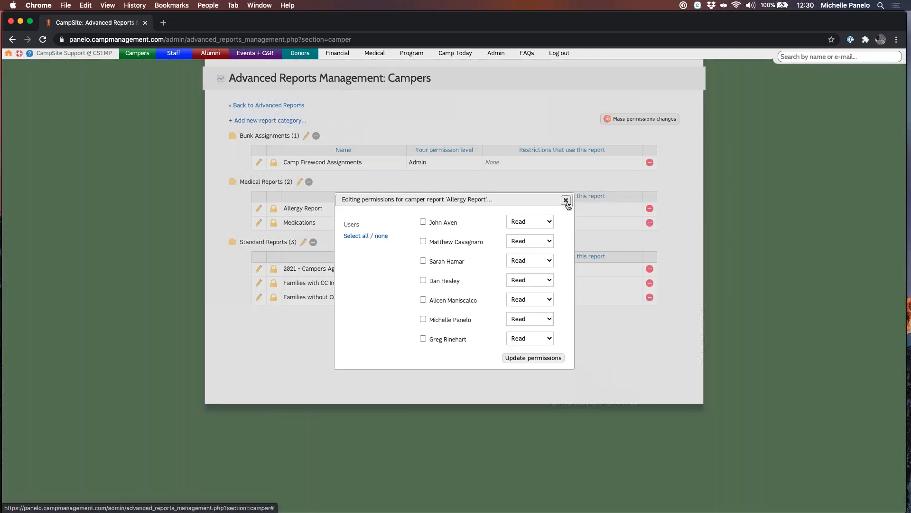
pyautogui.click(565, 200)
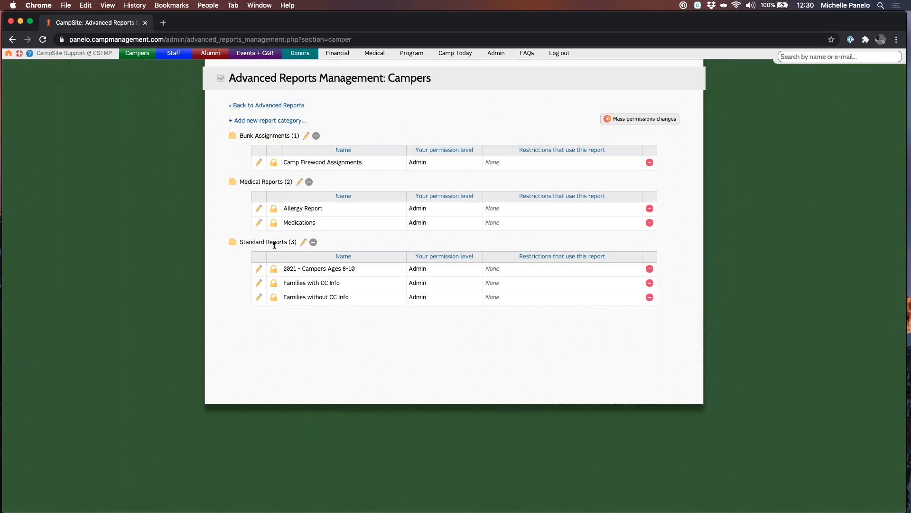
# Step: Examine the name and category options of the Camp Firewood Assignments report and close them without changes
pyautogui.click(259, 163)
pyautogui.moveTo(514, 268)
pyautogui.mouseDown()
pyautogui.moveTo(492, 269)
pyautogui.moveTo(415, 315)
pyautogui.mouseUp()
pyautogui.click(488, 286)
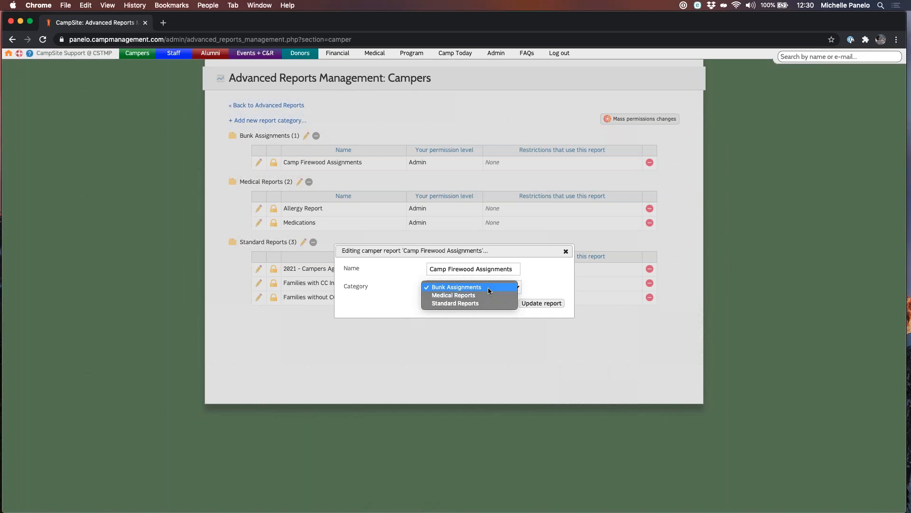
pyautogui.click(546, 279)
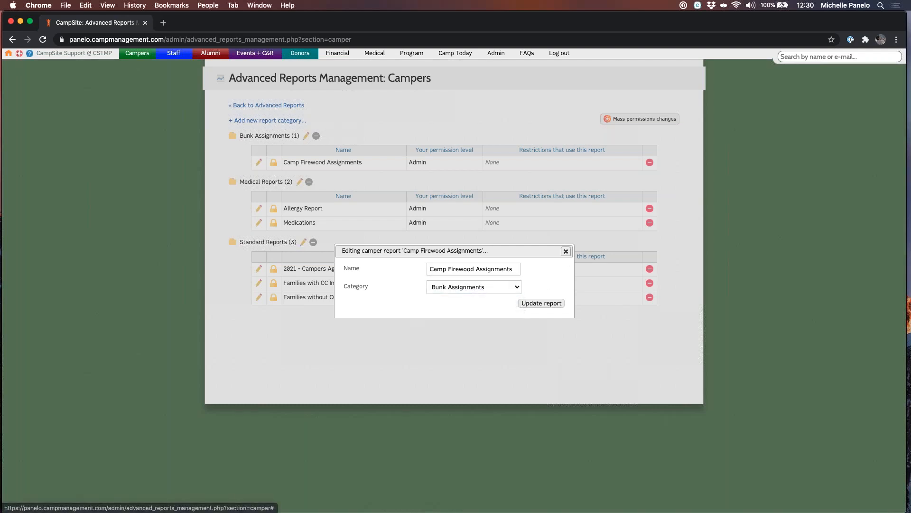
pyautogui.click(566, 251)
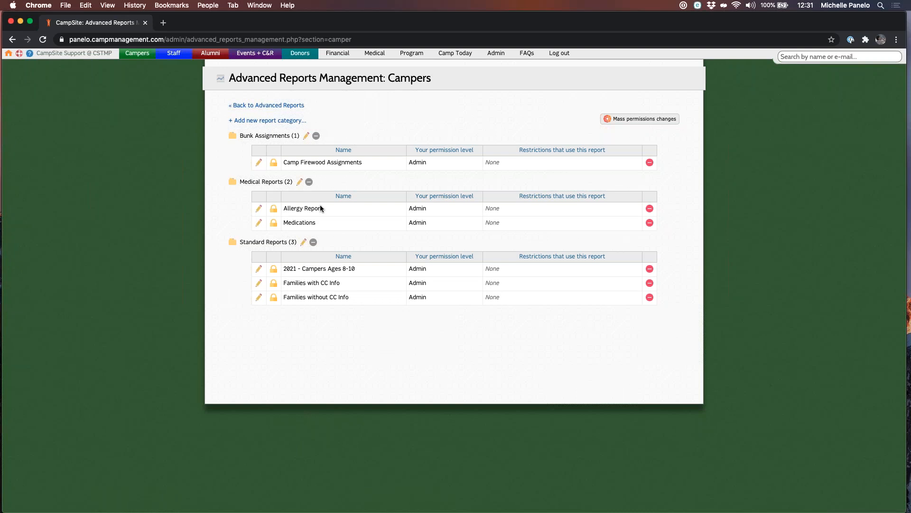
# Step: View the form for a new camper report category and close it without adding one
pyautogui.click(256, 123)
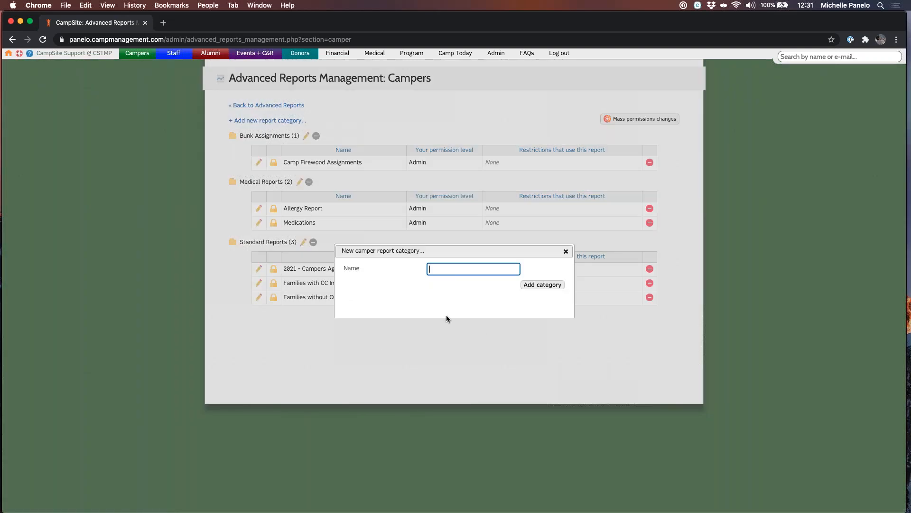
pyautogui.click(434, 306)
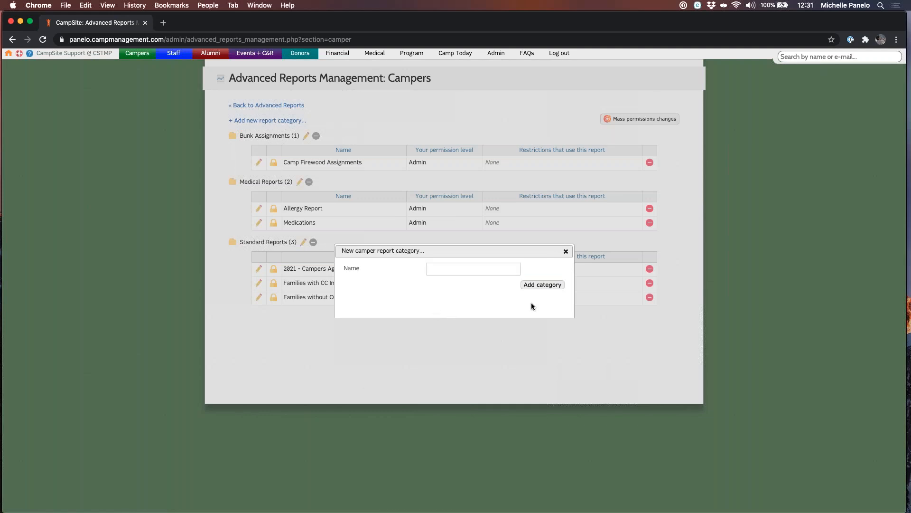
pyautogui.click(566, 252)
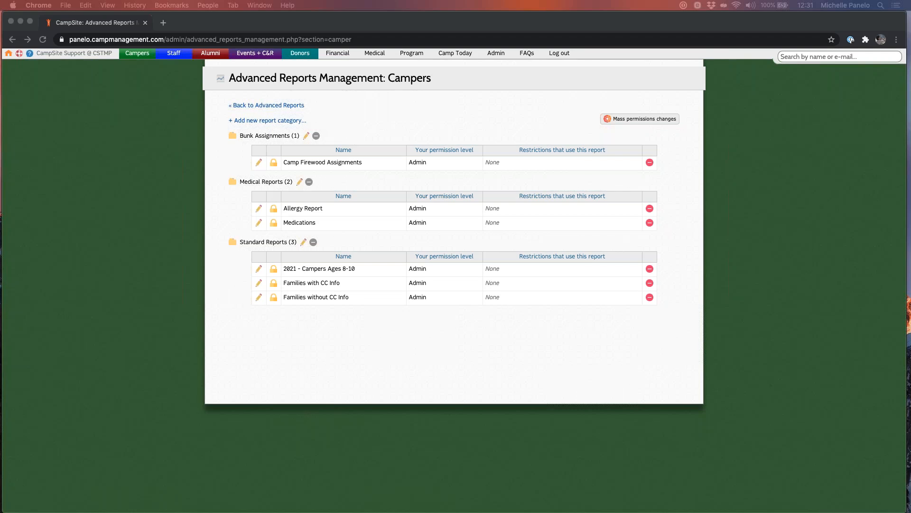
# Step: Check the individual permission settings of Camp Firewood Assignments and Allergy Report again, closing each without changes
pyautogui.click(272, 161)
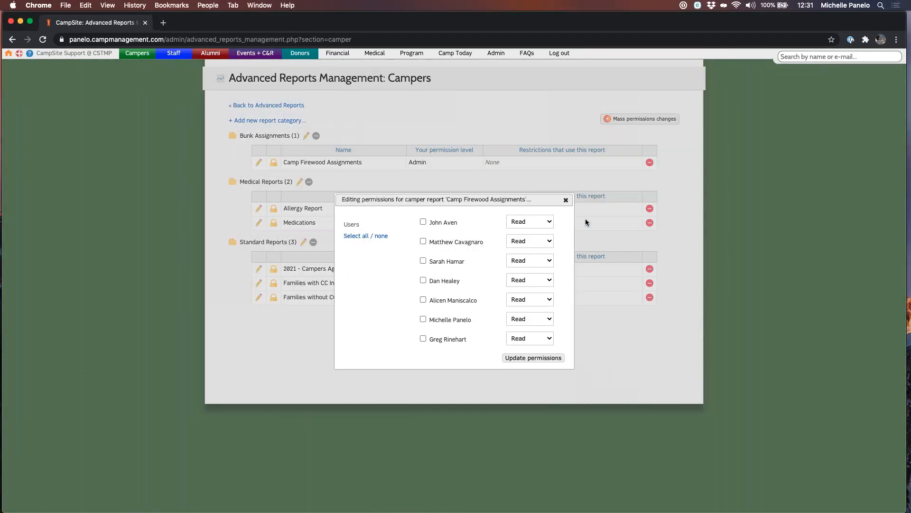
pyautogui.click(566, 200)
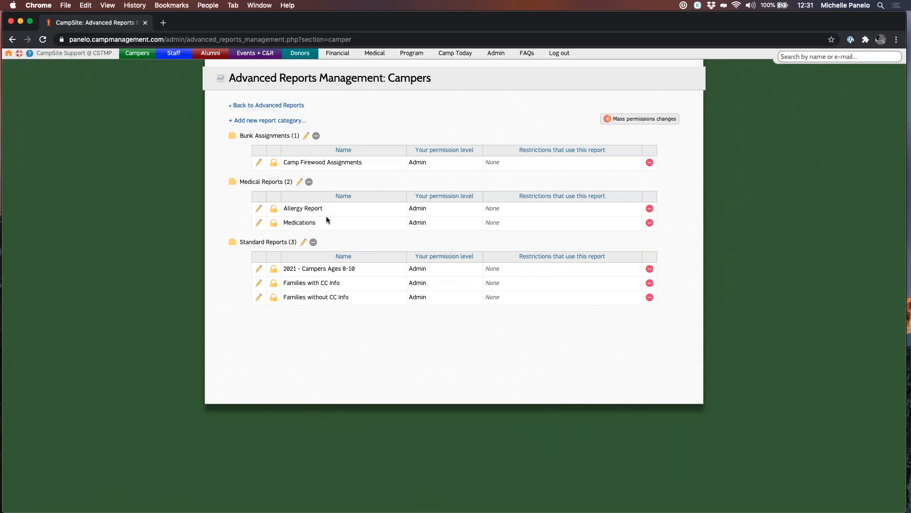
pyautogui.click(273, 209)
pyautogui.click(564, 201)
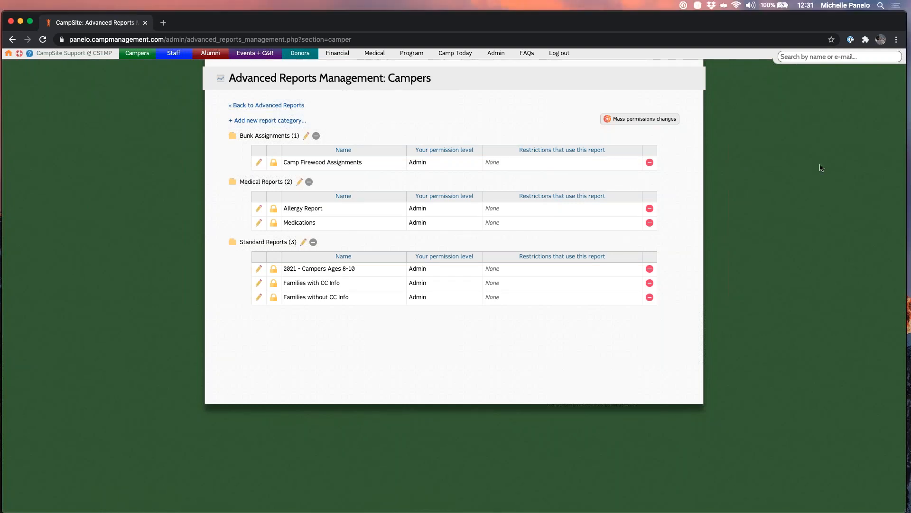
# Step: Enable mass permissions changes, select all camper reports in every category, and open the form for adding permissions
pyautogui.click(633, 123)
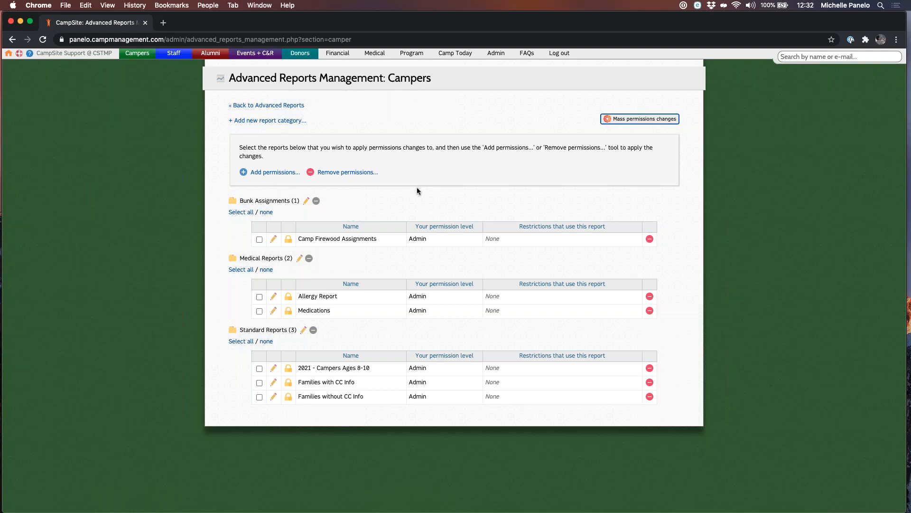
pyautogui.click(259, 240)
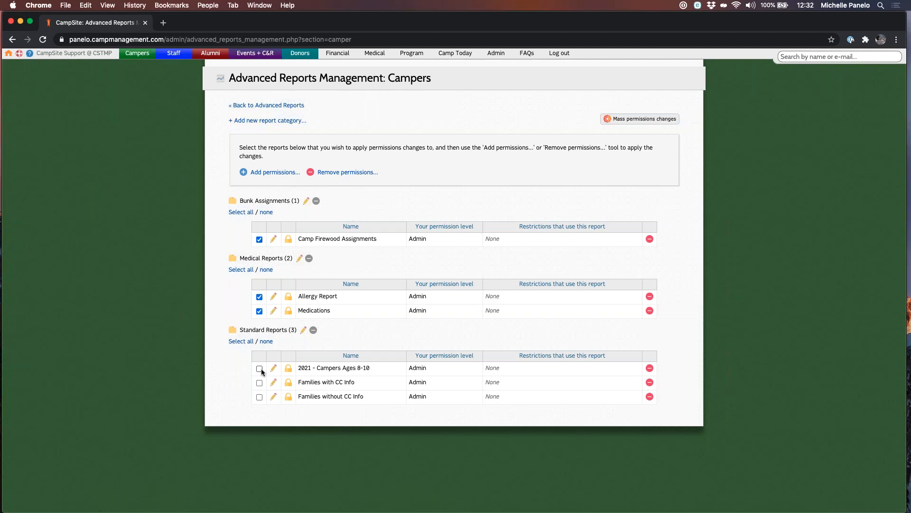
pyautogui.click(240, 342)
pyautogui.click(269, 173)
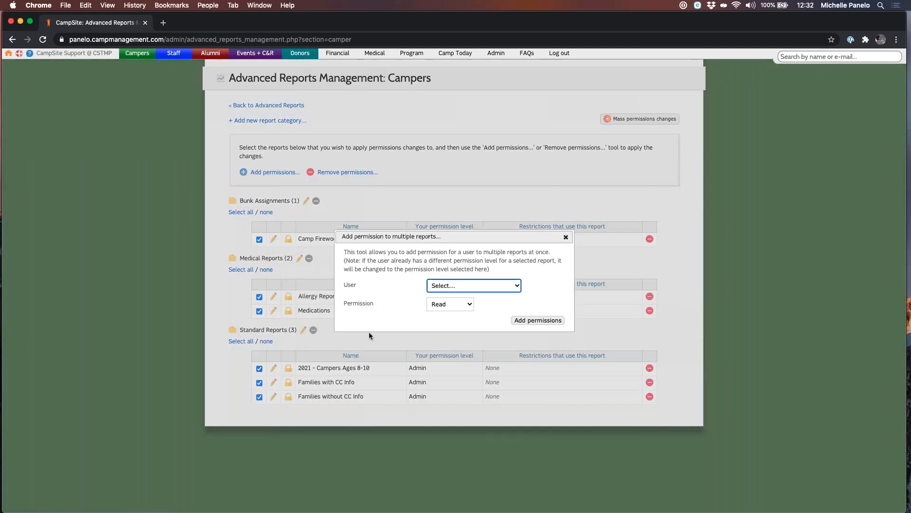
# Step: Choose a staff user and add the Admin permission level for that user to all selected reports
pyautogui.click(461, 285)
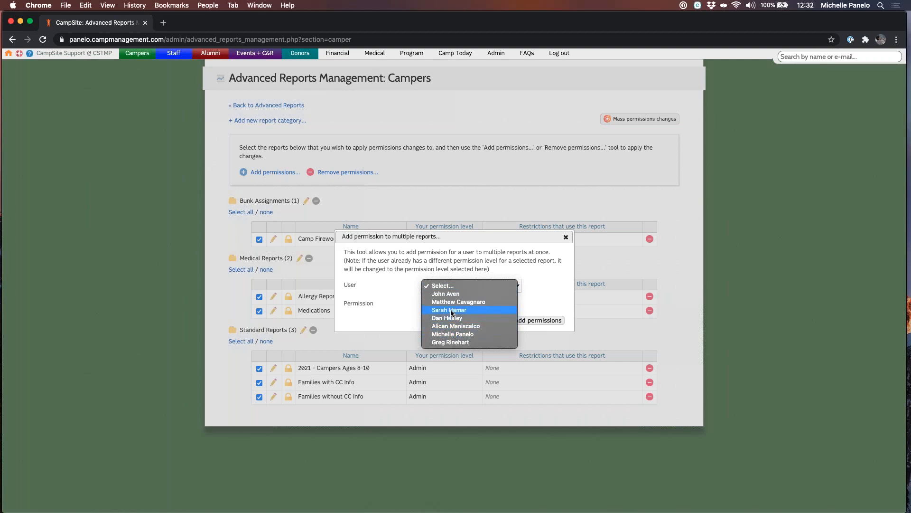
pyautogui.press('Return')
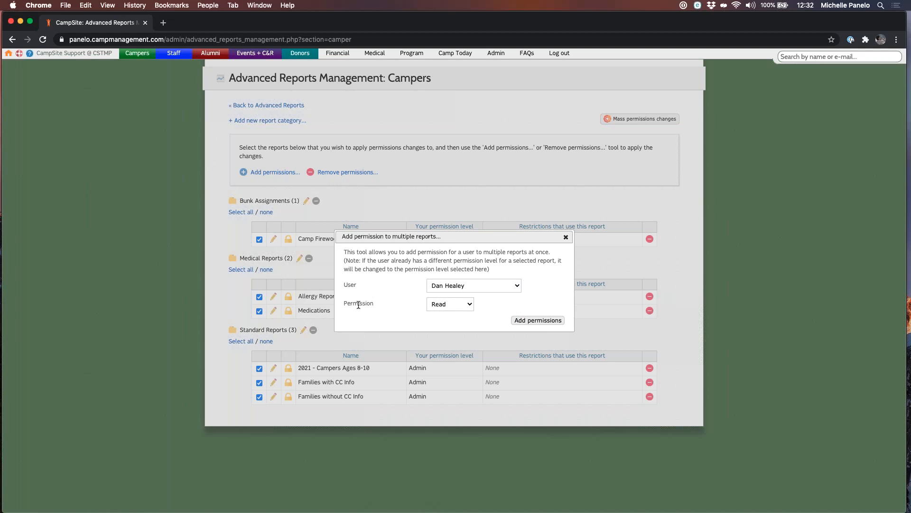
pyautogui.click(443, 304)
pyautogui.press('Return')
pyautogui.tripleClick(446, 264)
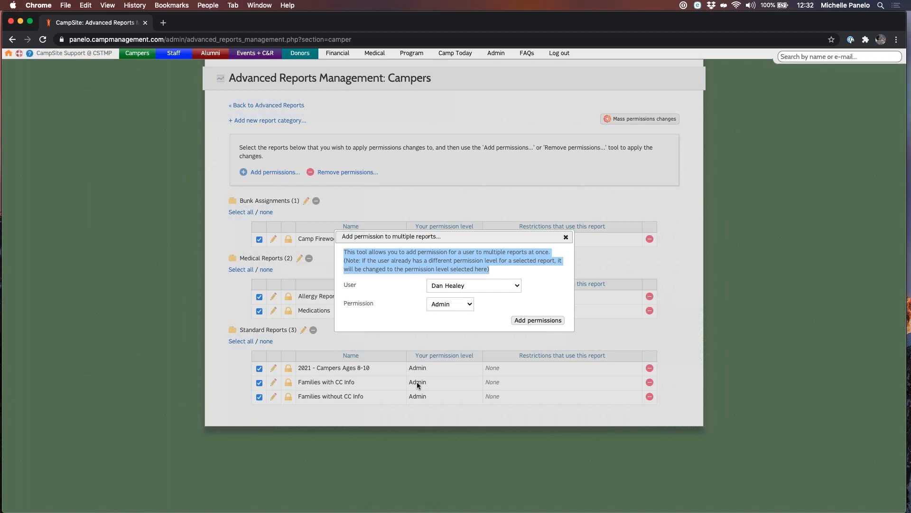
pyautogui.click(393, 320)
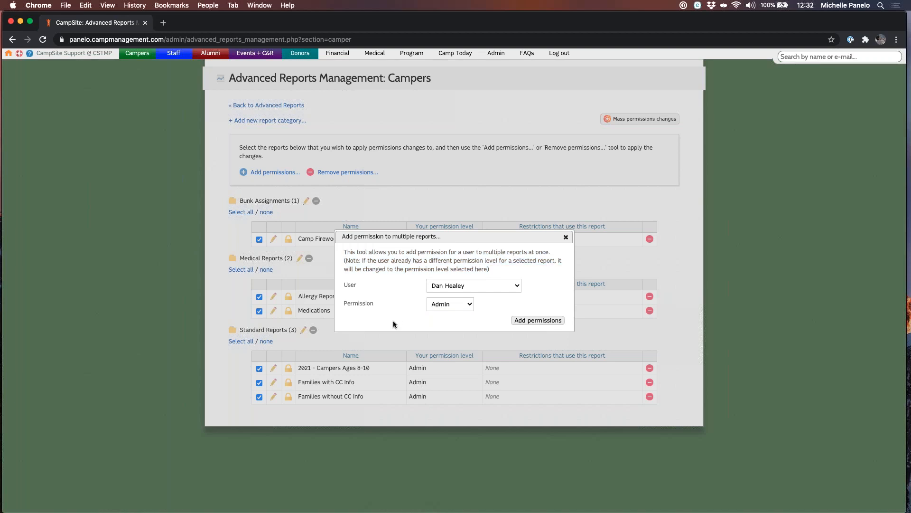
pyautogui.click(535, 321)
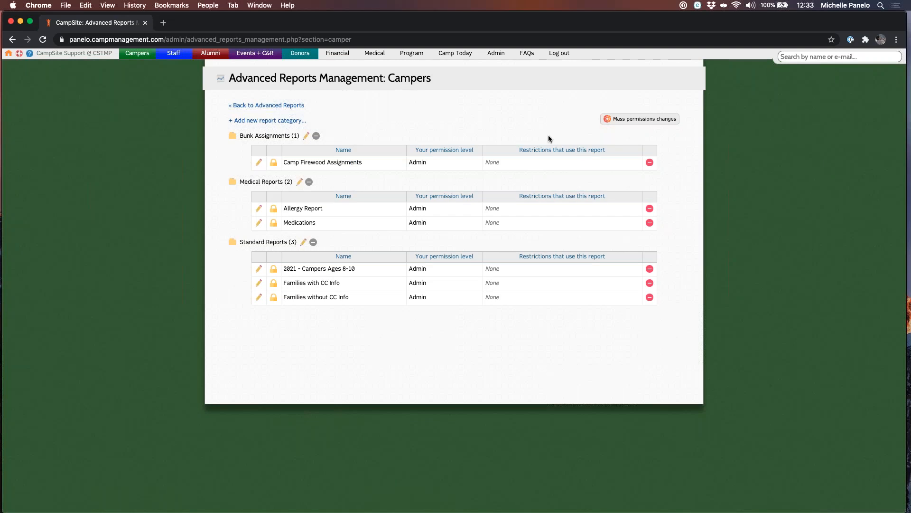
# Step: Select every report for mass changes, view the user options for removing permissions, and close the form without removing any
pyautogui.click(641, 118)
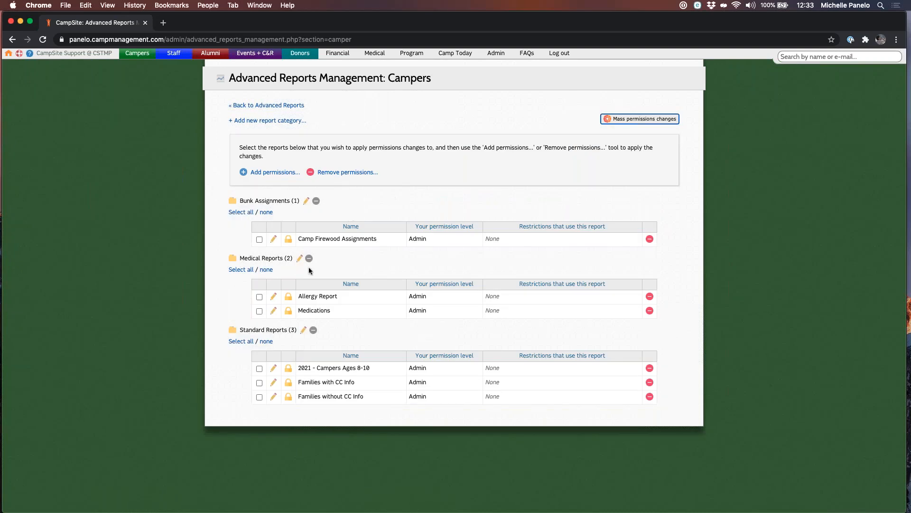
pyautogui.click(240, 212)
pyautogui.click(242, 269)
pyautogui.click(241, 342)
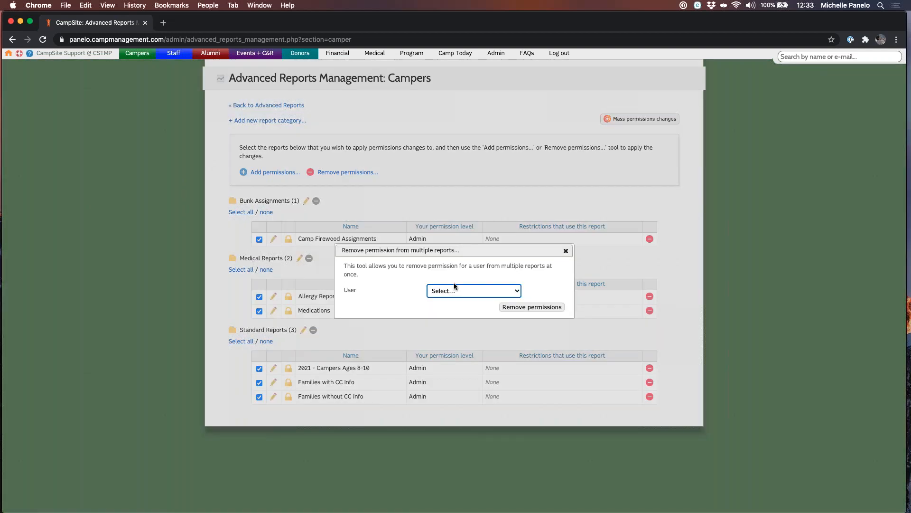
pyautogui.click(461, 292)
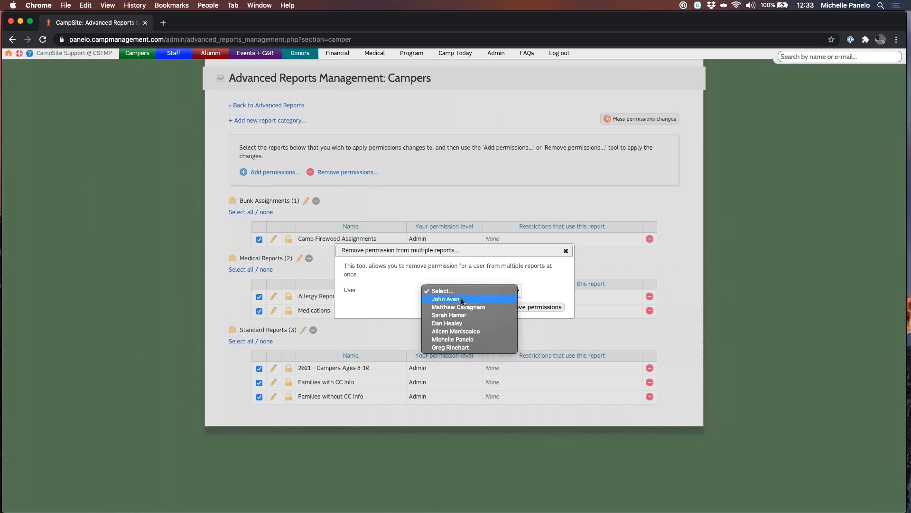
pyautogui.click(486, 269)
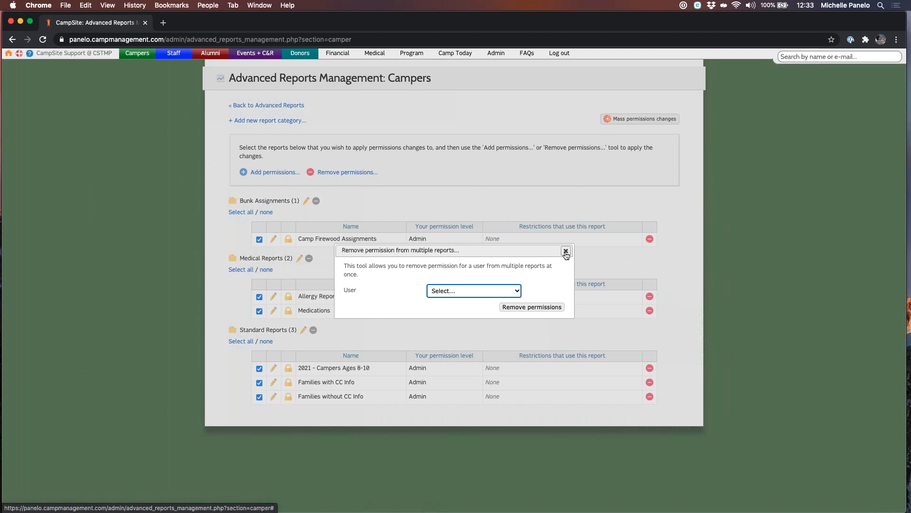
pyautogui.click(565, 252)
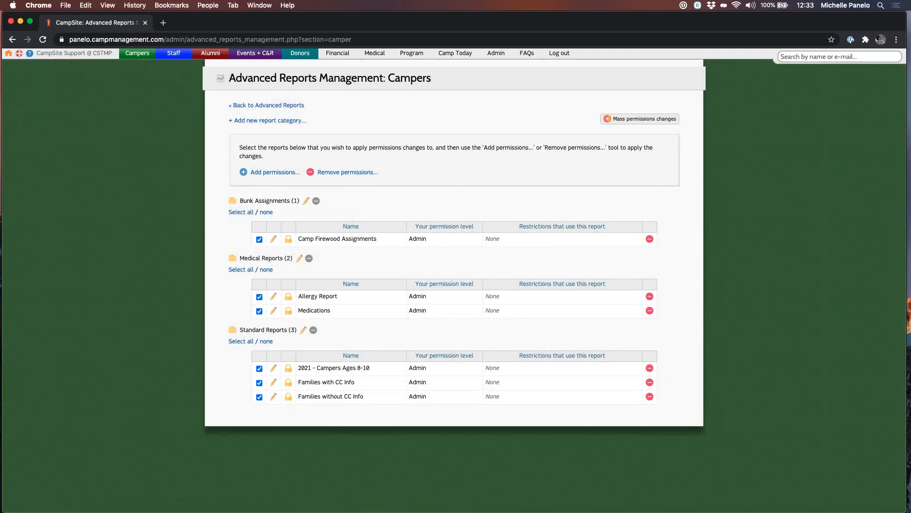
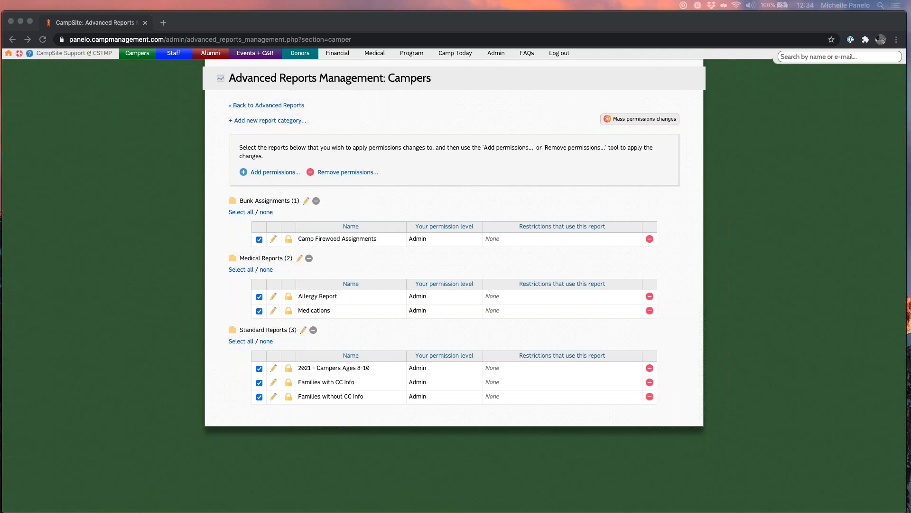
# Step: Return to the campers' Advanced Reports and load the saved report 2021 - Campers Ages 8-10
pyautogui.click(749, 344)
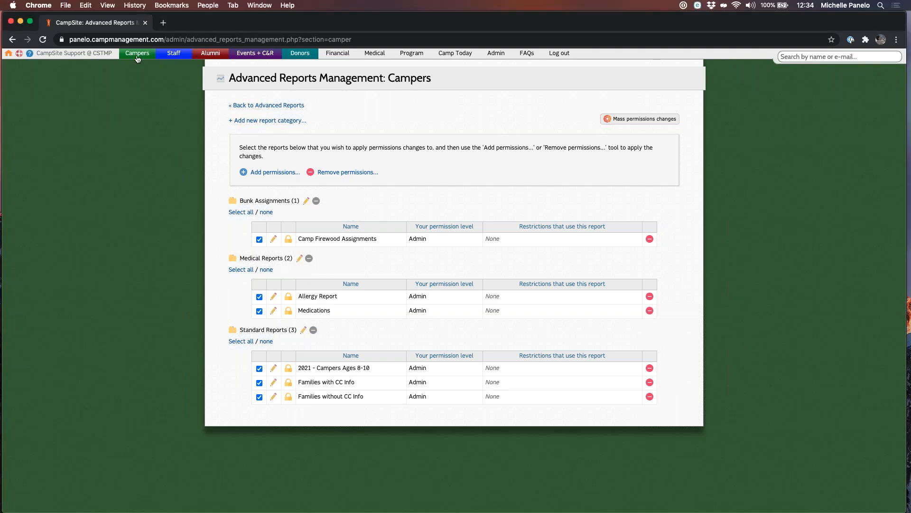
pyautogui.moveTo(138, 55)
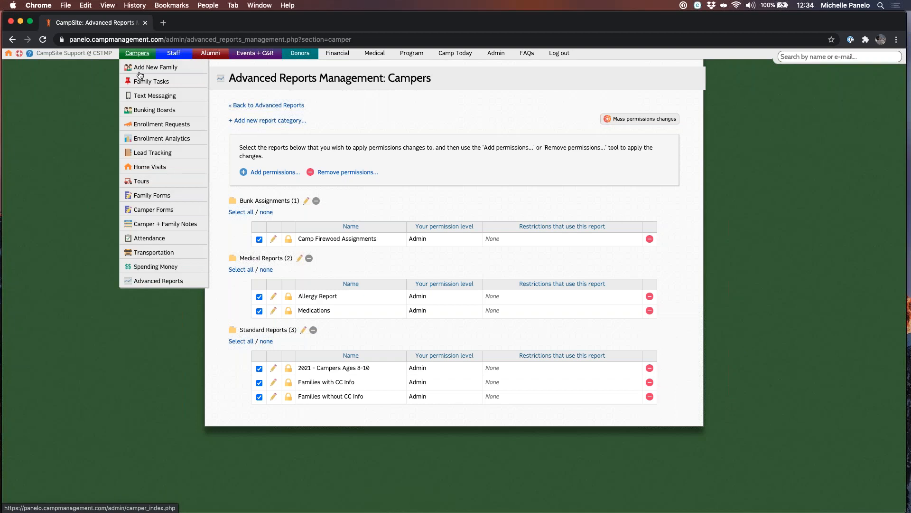
pyautogui.click(193, 280)
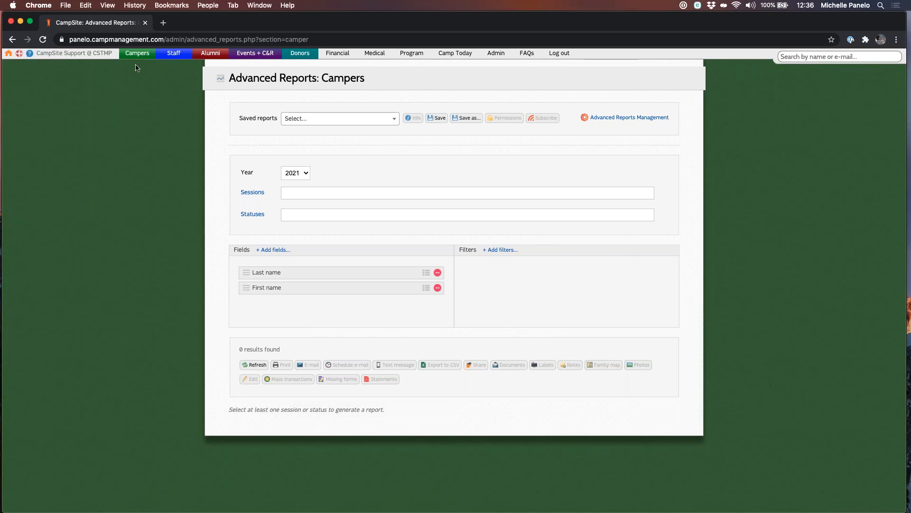
pyautogui.moveTo(139, 55)
pyautogui.click(340, 123)
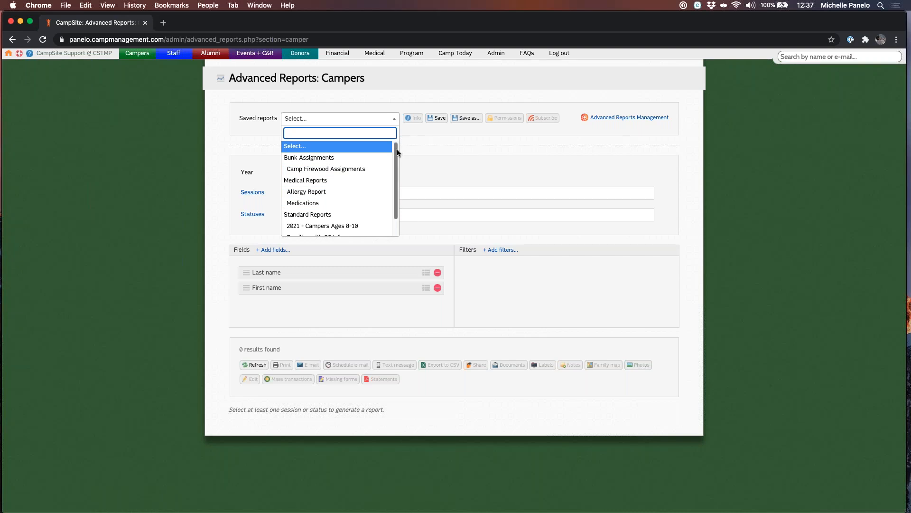
pyautogui.press('Down')
pyautogui.press('Down')
pyautogui.press('Down')
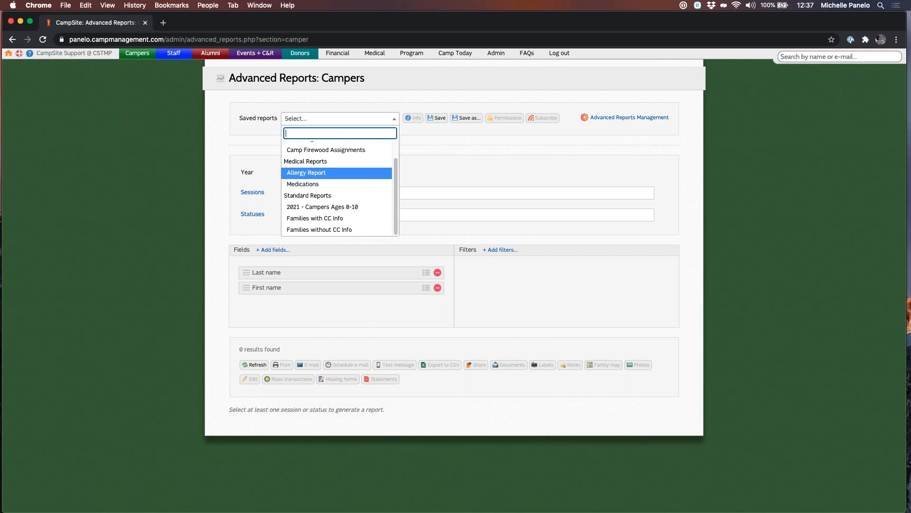
pyautogui.press('Down')
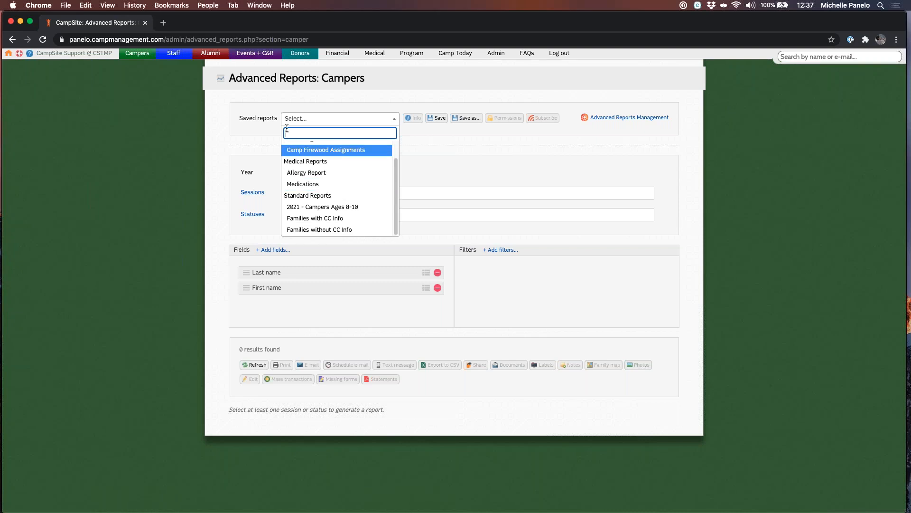
pyautogui.click(322, 211)
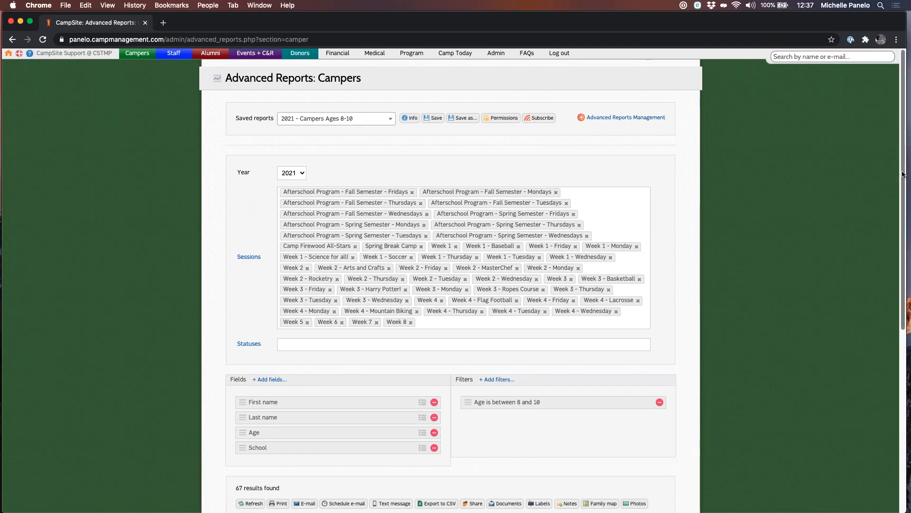
# Step: Refresh the loaded report and examine its fields, age filter, available actions and camper results
pyautogui.scroll(-2, 838, 253)
pyautogui.scroll(-5, 905, 293)
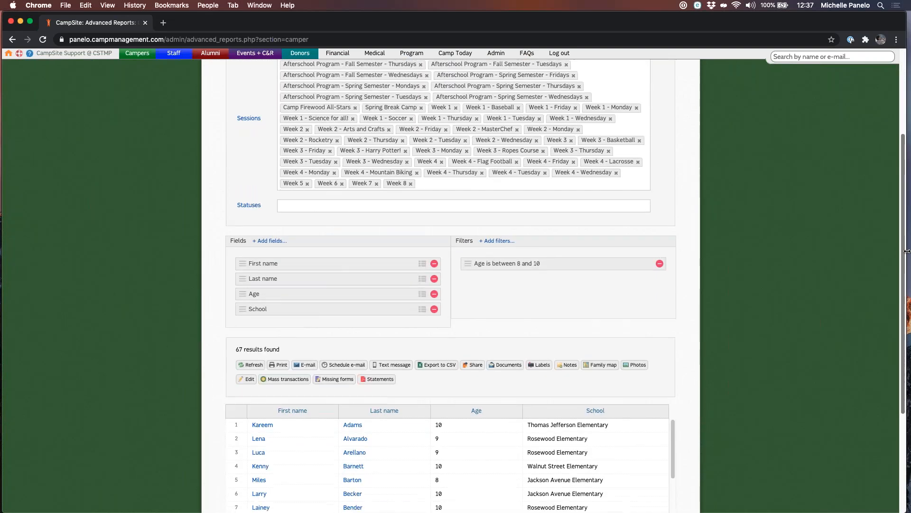
pyautogui.scroll(-1, 905, 293)
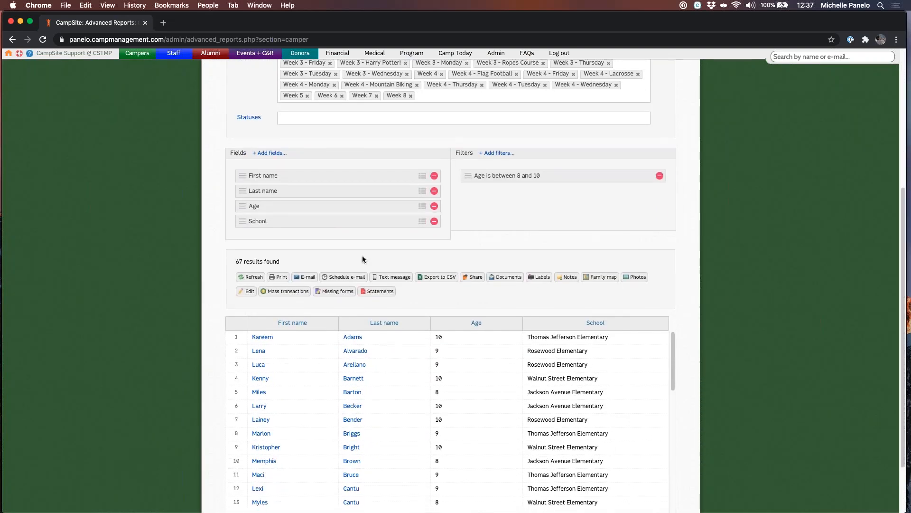
pyautogui.click(251, 280)
pyautogui.scroll(-3, 427, 285)
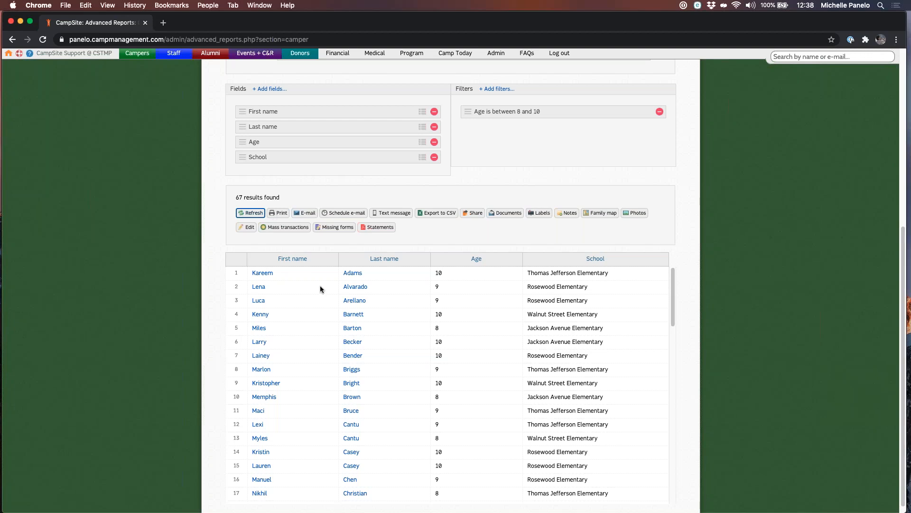
pyautogui.click(321, 180)
# Step: Open the report's e-mail options and read how e-mailing families differs from e-mailing campers
pyautogui.click(307, 213)
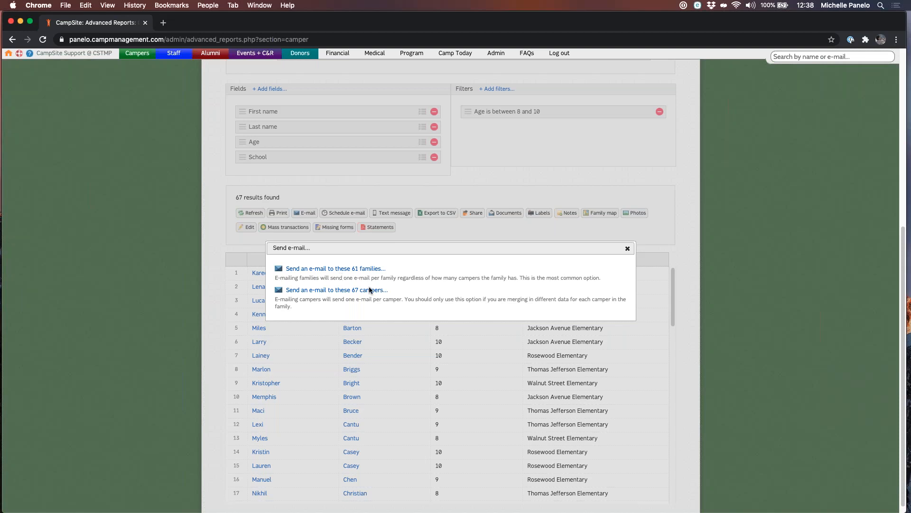
pyautogui.moveTo(602, 279); pyautogui.dragTo(519, 278)
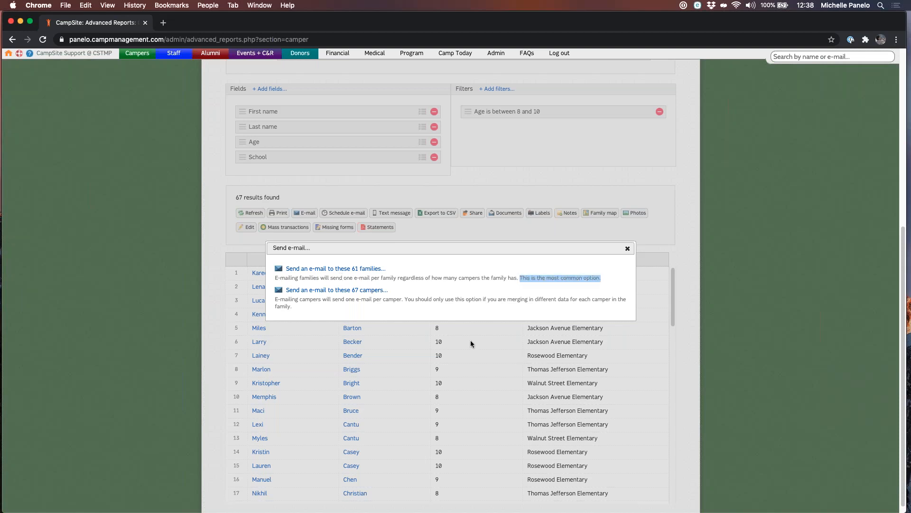
pyautogui.click(332, 309)
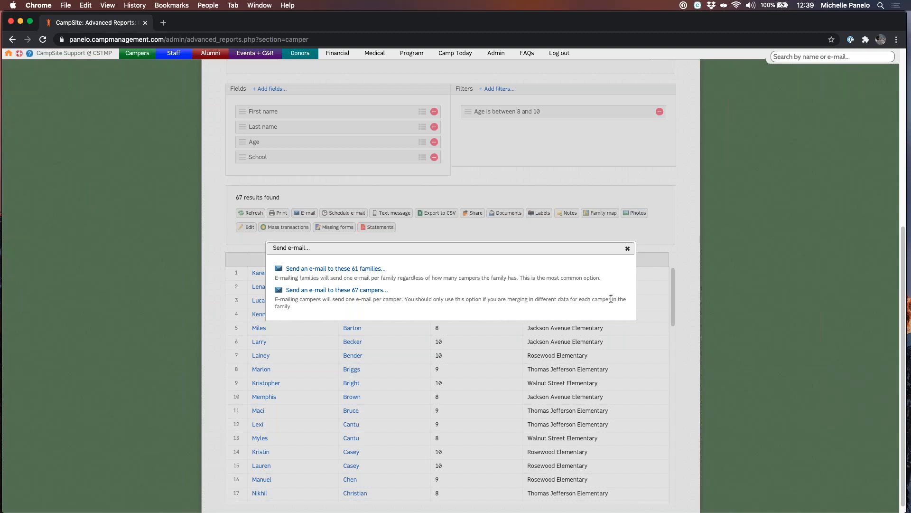
pyautogui.moveTo(610, 300); pyautogui.dragTo(506, 299)
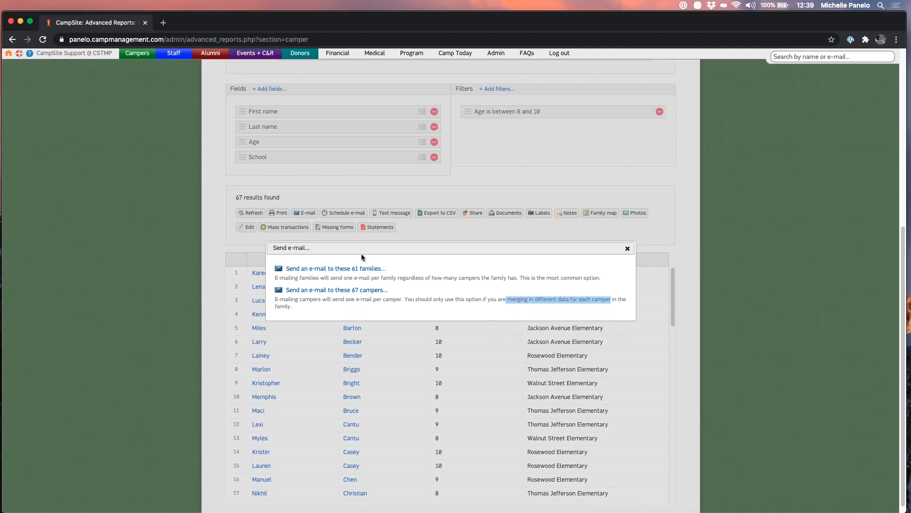
# Step: Open the e-mail form addressed to the report's families and examine its settings and recipient list
pyautogui.click(363, 268)
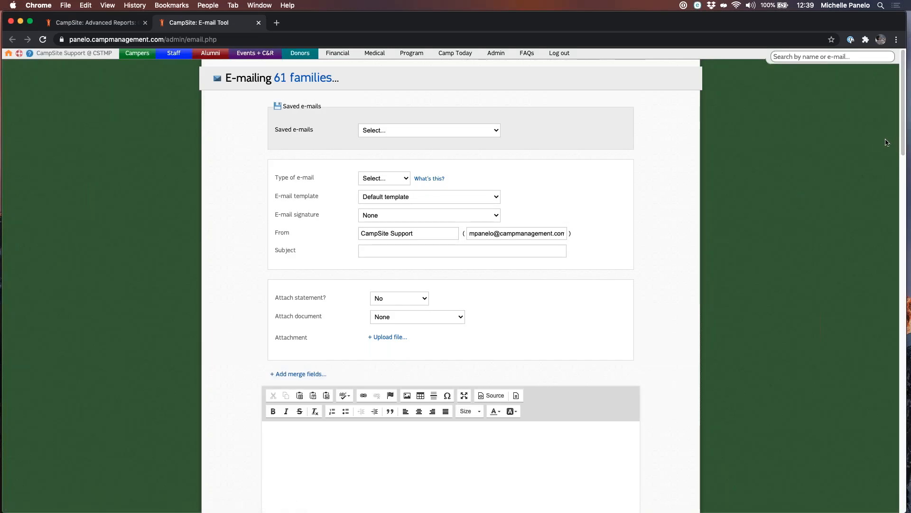
pyautogui.scroll(-1, 902, 154)
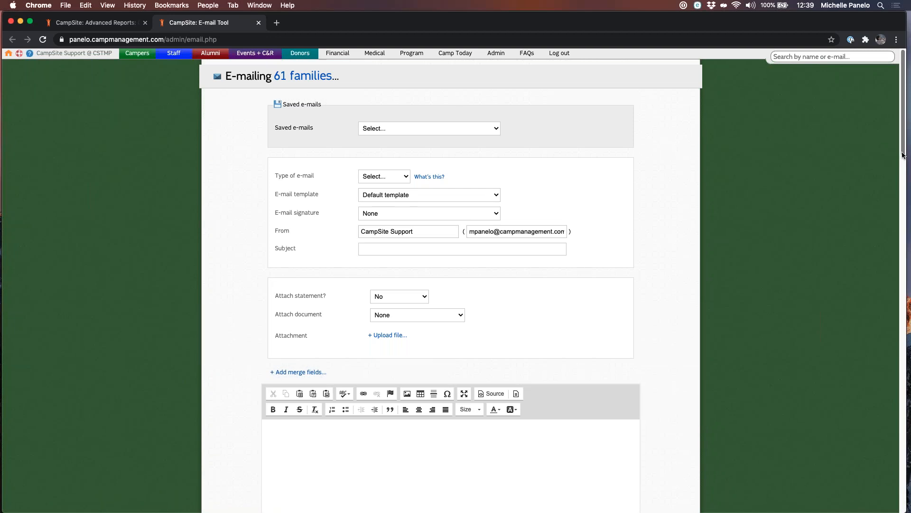
pyautogui.moveTo(902, 154); pyautogui.dragTo(904, 291)
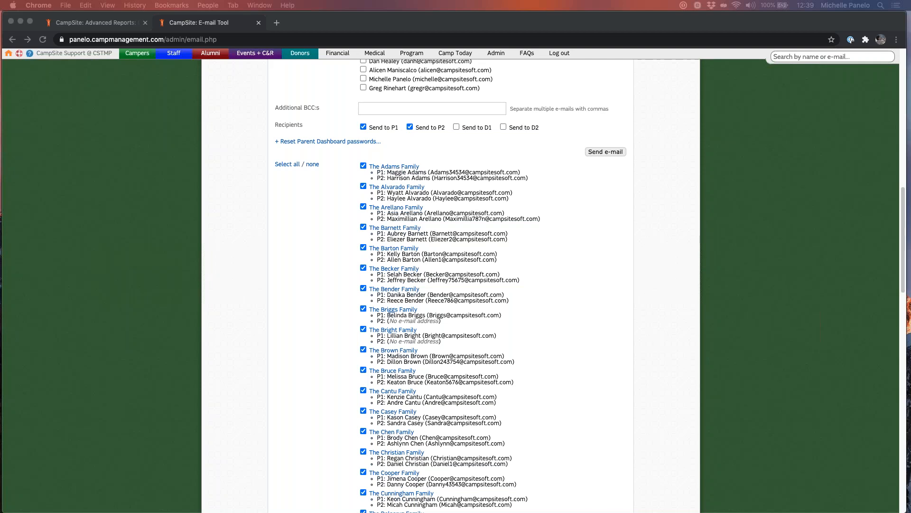
pyautogui.click(665, 338)
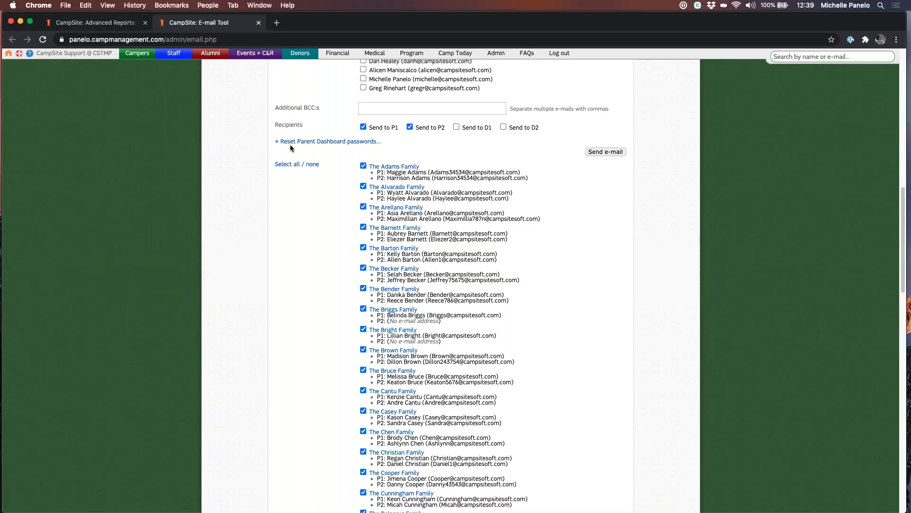
# Step: Expand the Parent Dashboard password reset options for review, and close the e-mail form without sending anything
pyautogui.click(323, 142)
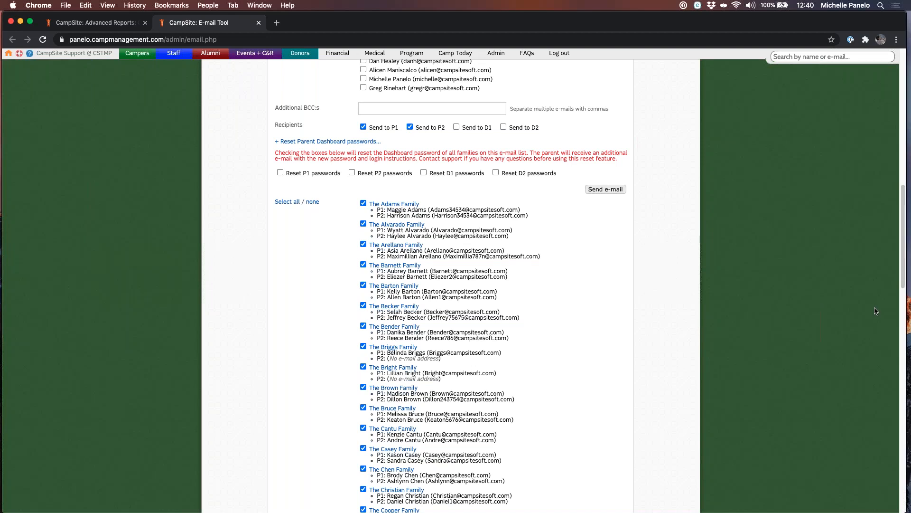
pyautogui.moveTo(905, 285); pyautogui.dragTo(904, 221)
pyautogui.scroll(8, 903, 221)
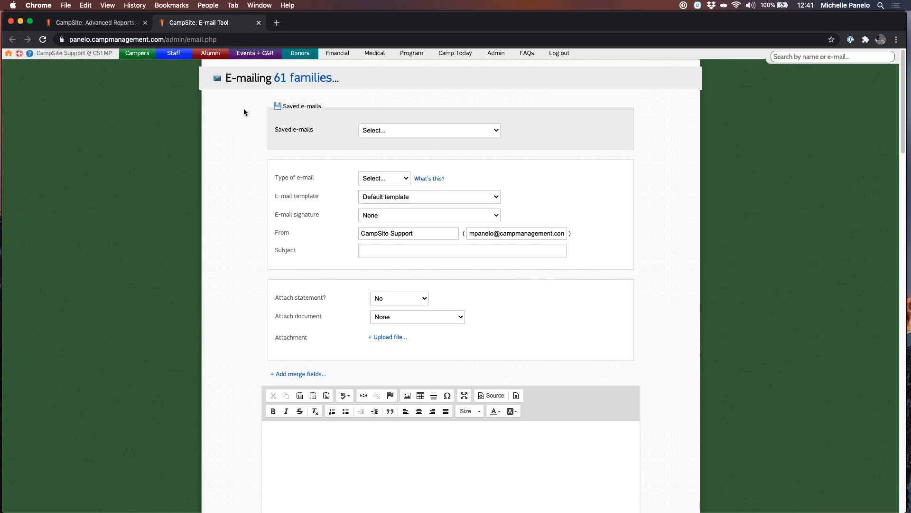
pyautogui.click(259, 22)
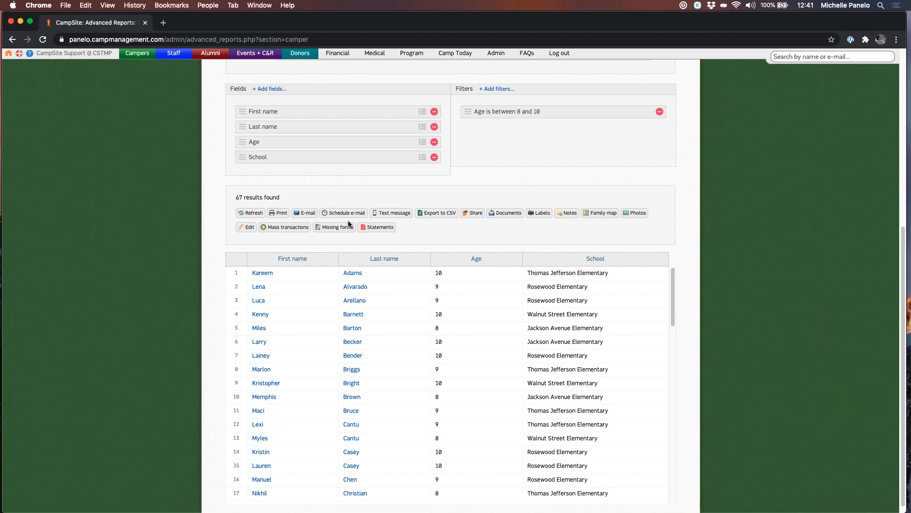
# Step: Set up a scheduled e-mail for the report with one e-mail per family, Marketing content and the saved e-mail Early Bird Deadline
pyautogui.click(345, 212)
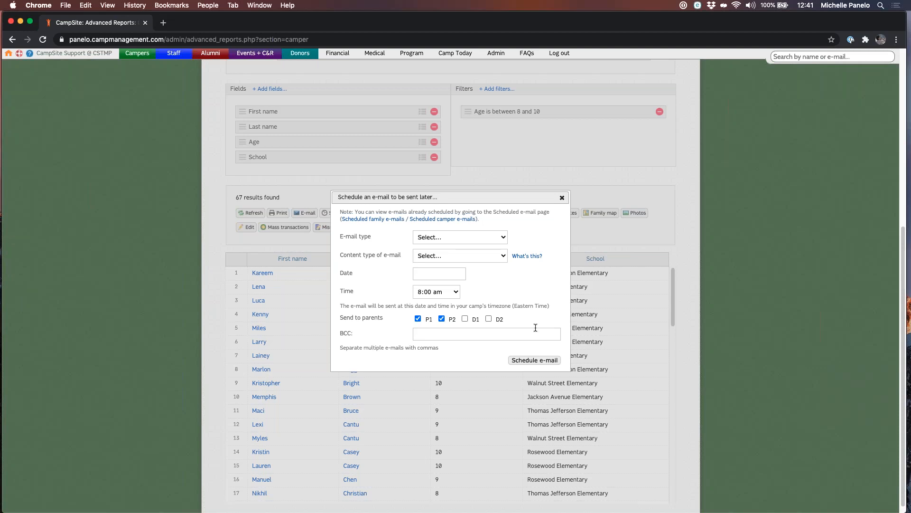
pyautogui.click(452, 238)
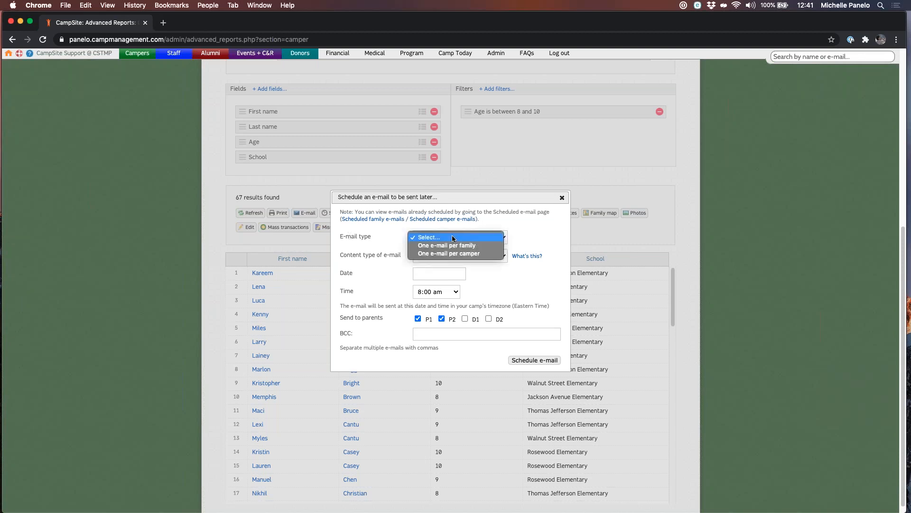
pyautogui.click(455, 246)
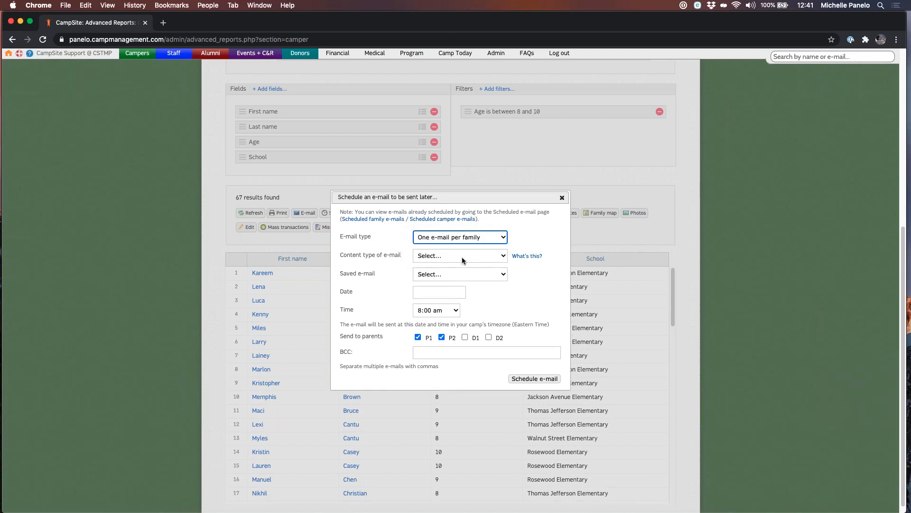
pyautogui.click(463, 257)
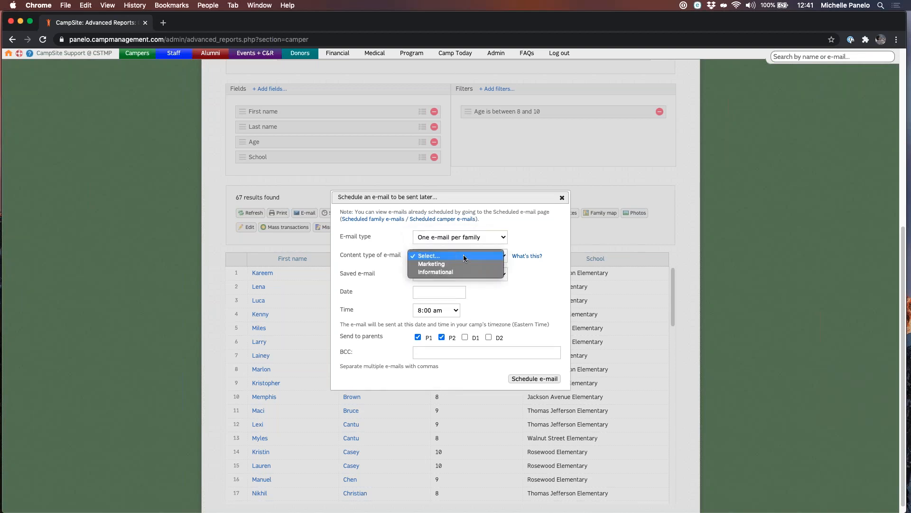
pyautogui.click(441, 265)
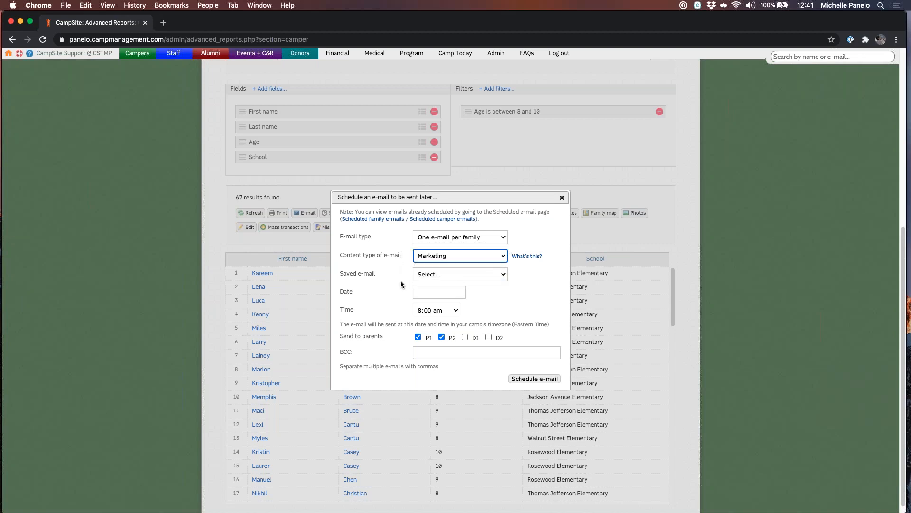
pyautogui.click(474, 274)
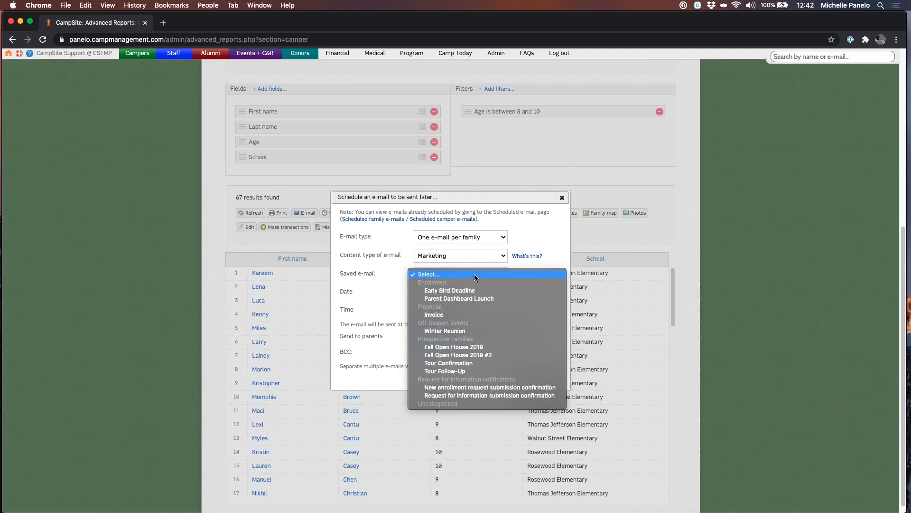
pyautogui.press('Return')
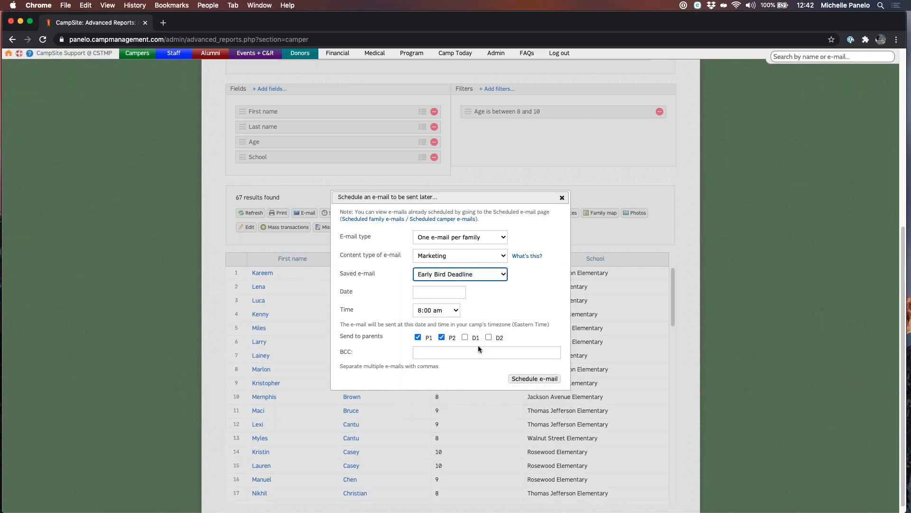
# Step: Set the send date to 10-31-2020 and the time to 12:00 pm, and schedule the e-mail
pyautogui.click(432, 292)
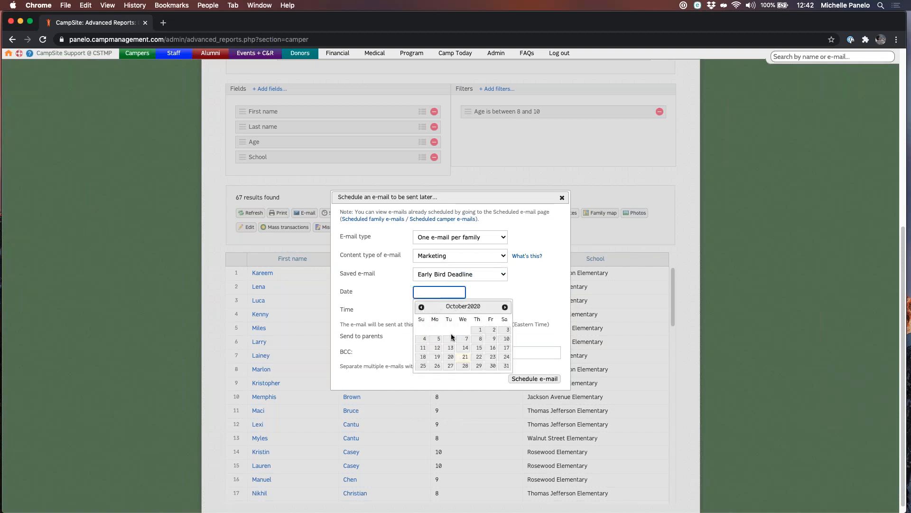
pyautogui.click(506, 366)
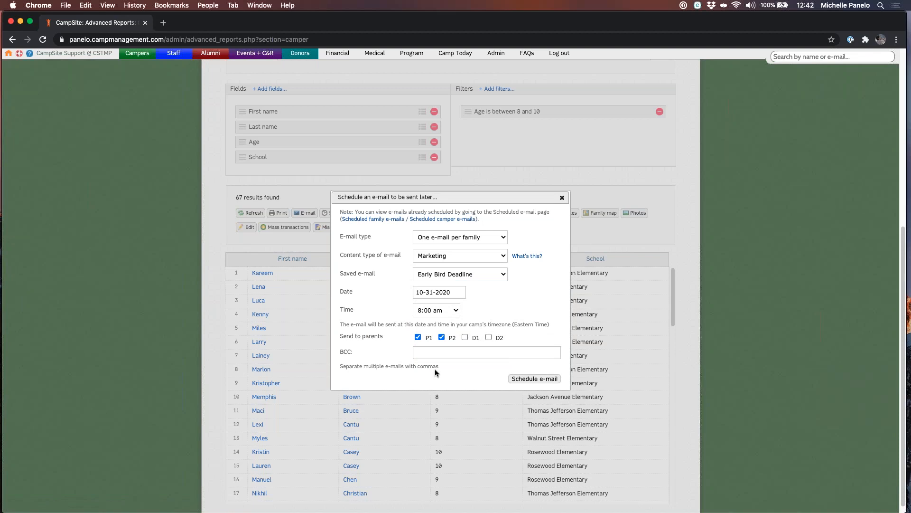
pyautogui.click(437, 310)
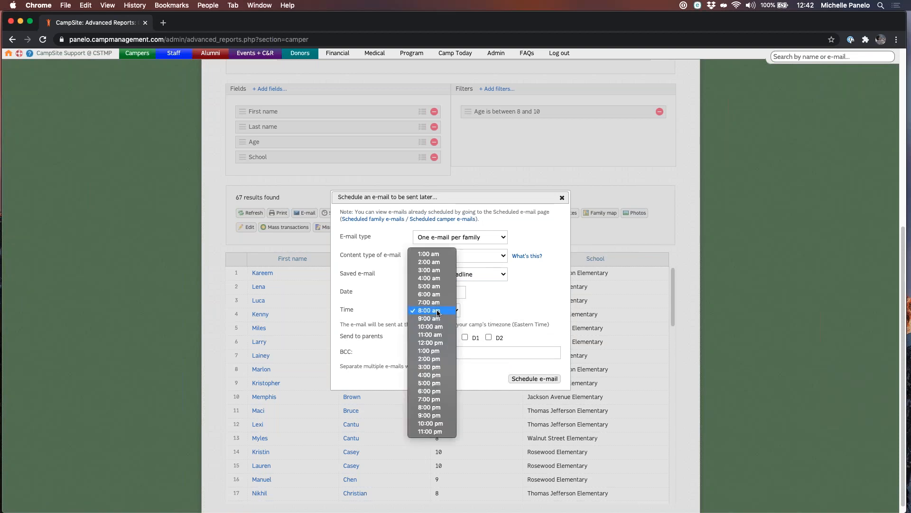
pyautogui.click(438, 343)
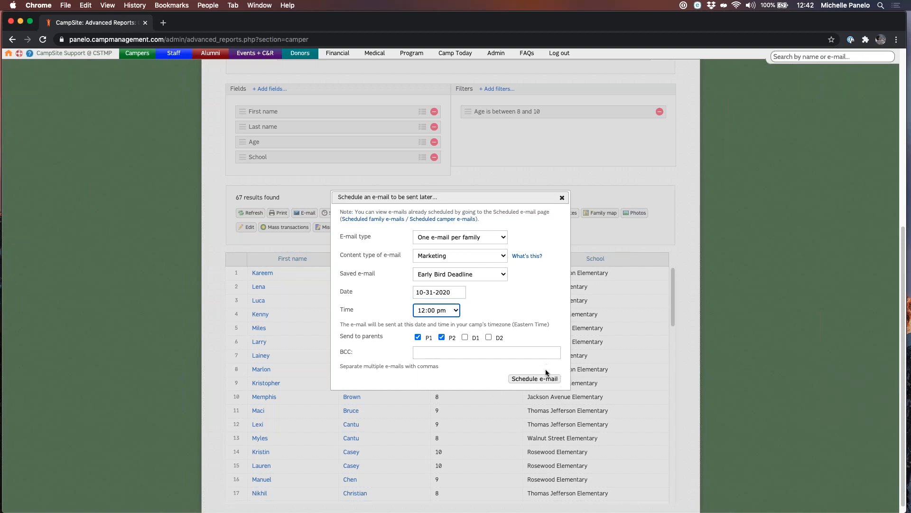
pyautogui.click(480, 367)
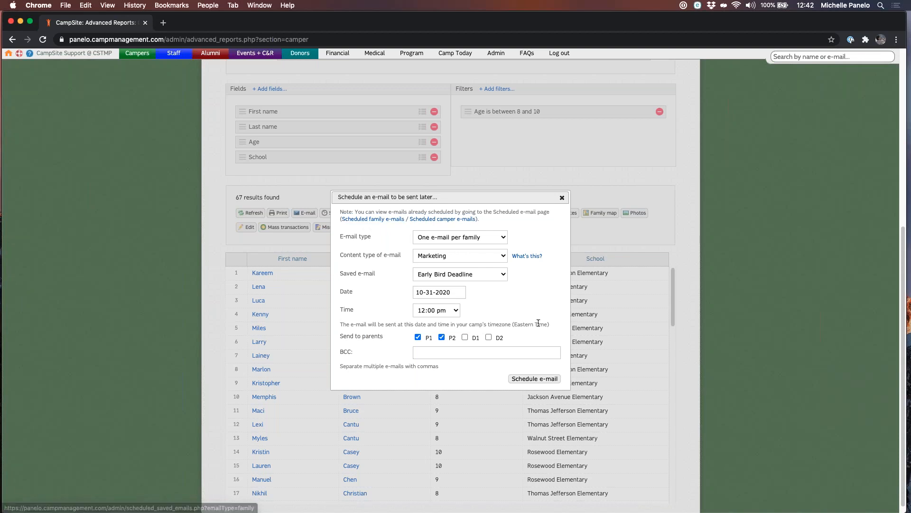
pyautogui.click(538, 379)
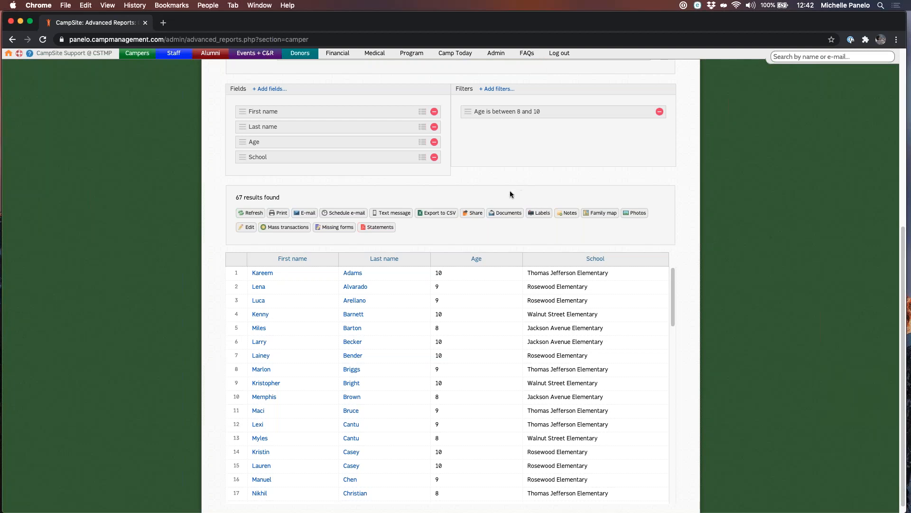
# Step: Open the scheduled camper e-mails from the Admin area's saved camper e-mails and check the pending and sent lists
pyautogui.click(498, 56)
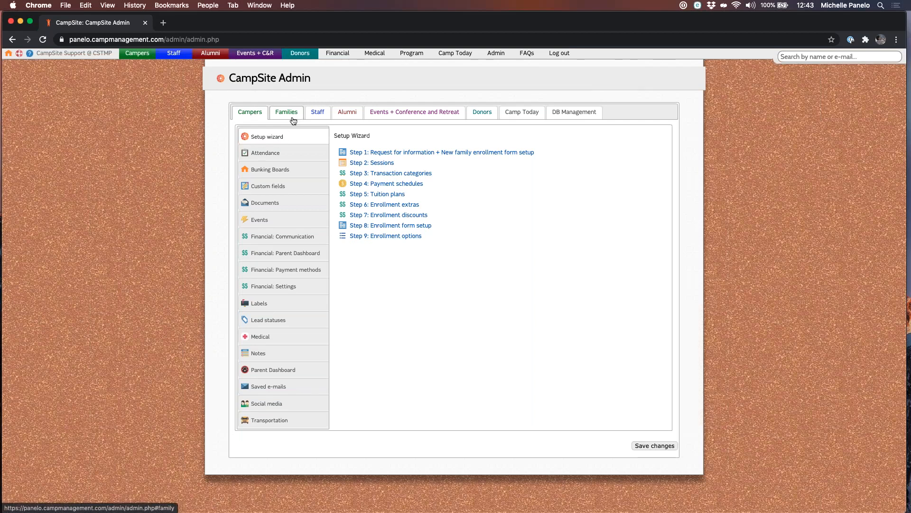
pyautogui.click(265, 392)
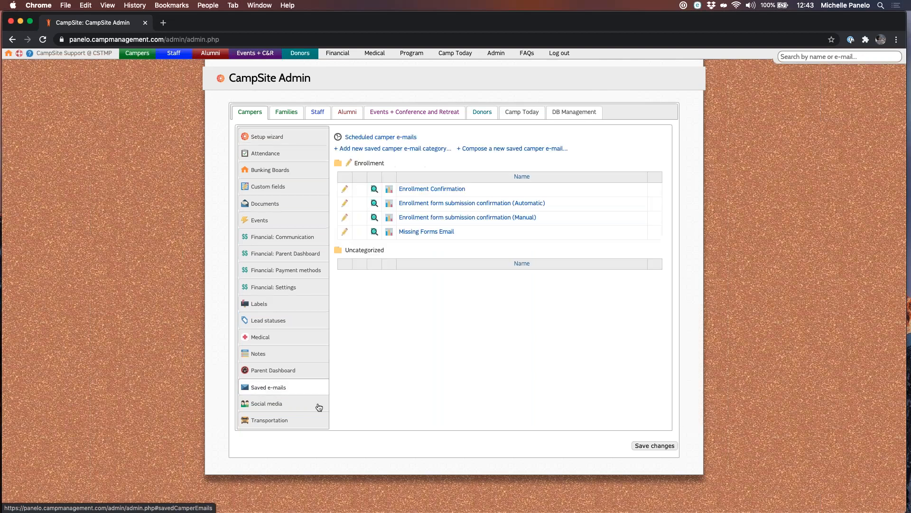
pyautogui.click(373, 139)
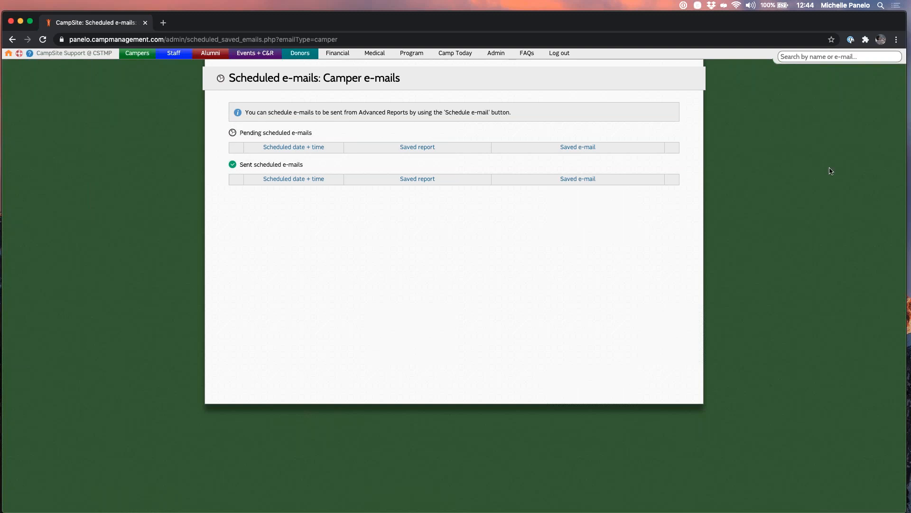
pyautogui.click(696, 258)
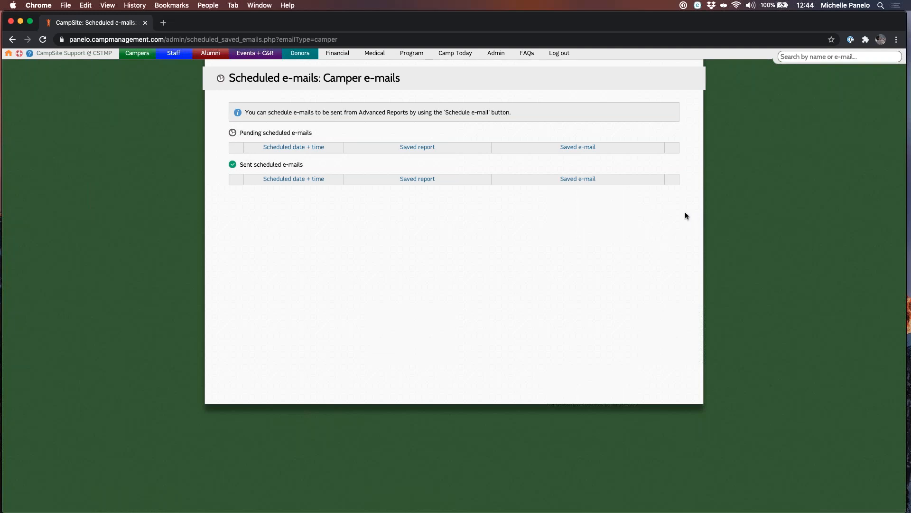
# Step: Return to the camper advanced reports and load the saved report 2021 - Campers Ages 8-10
pyautogui.moveTo(140, 57)
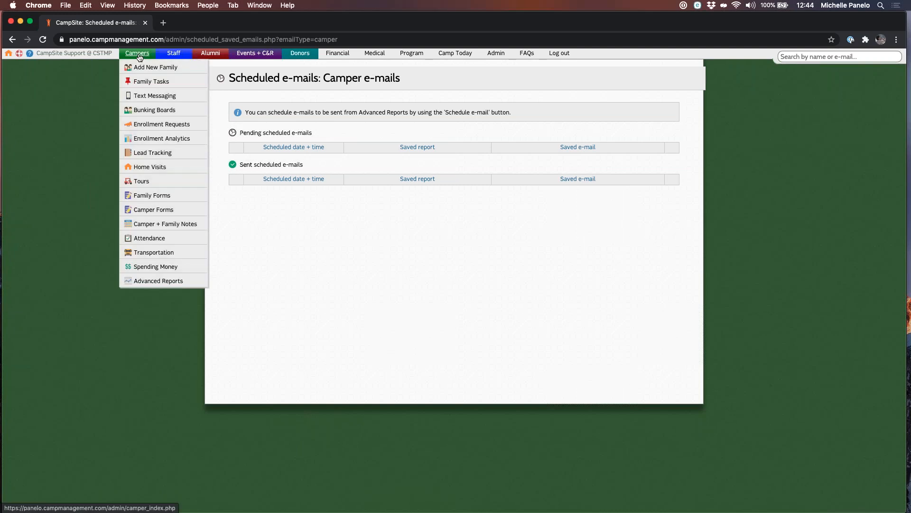
pyautogui.click(180, 280)
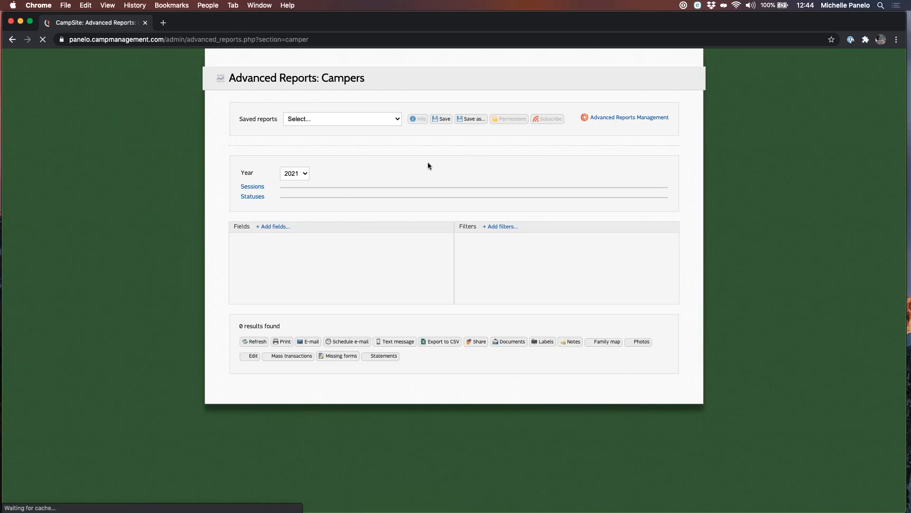
pyautogui.click(363, 120)
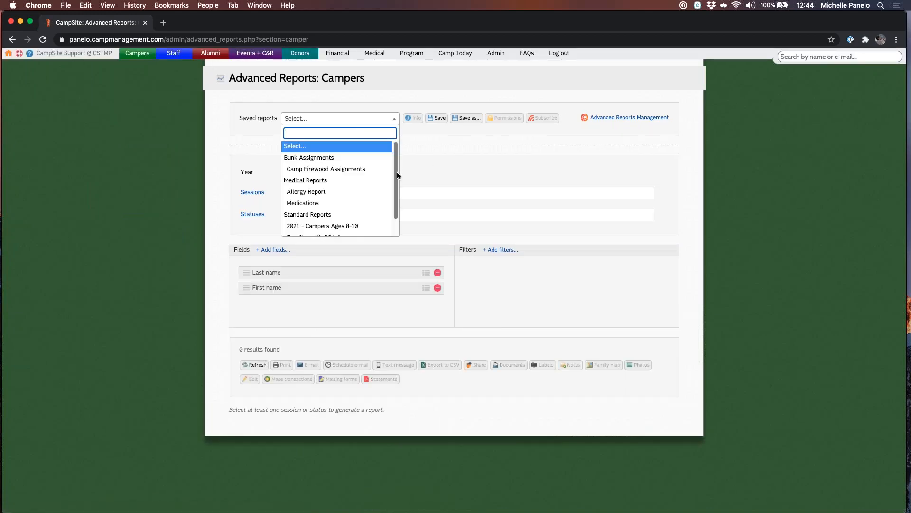
pyautogui.scroll(-2, 398, 176)
pyautogui.click(323, 205)
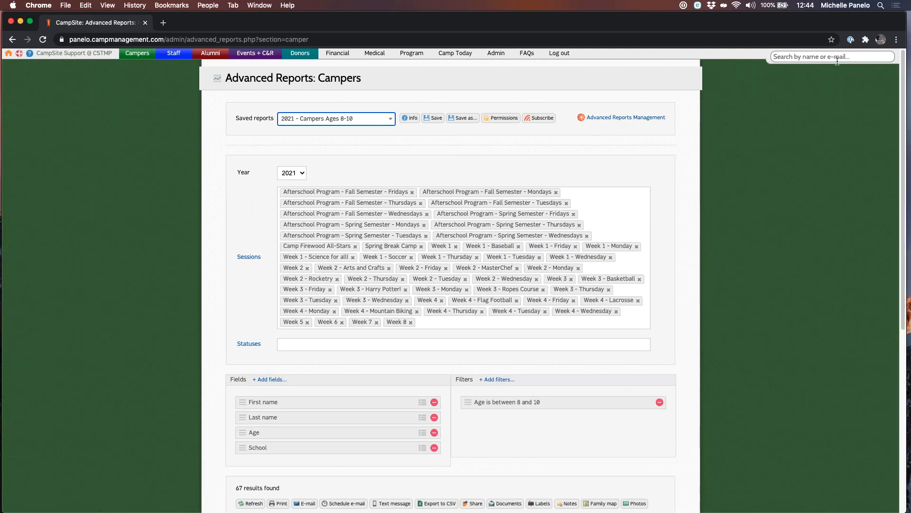
# Step: Start sharing the report with the first listed user, attaching a spreadsheet of its current results
pyautogui.click(877, 217)
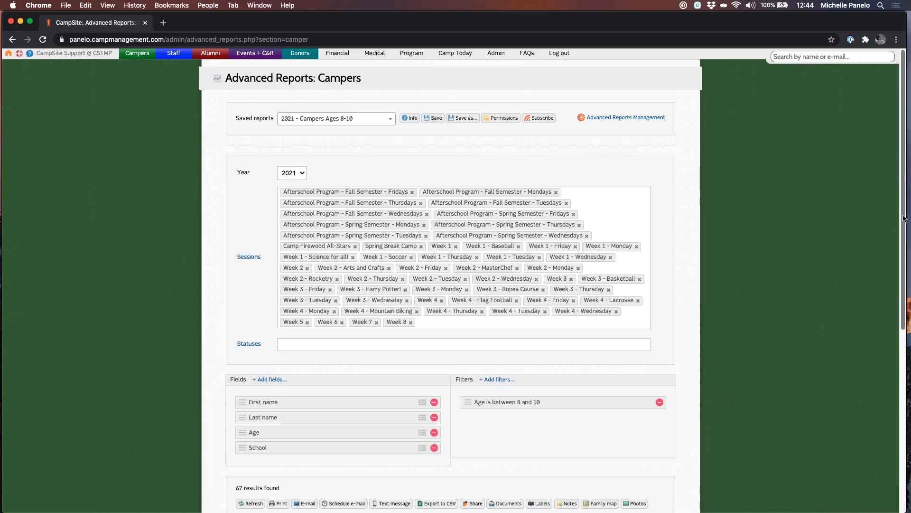
pyautogui.scroll(-3, 904, 219)
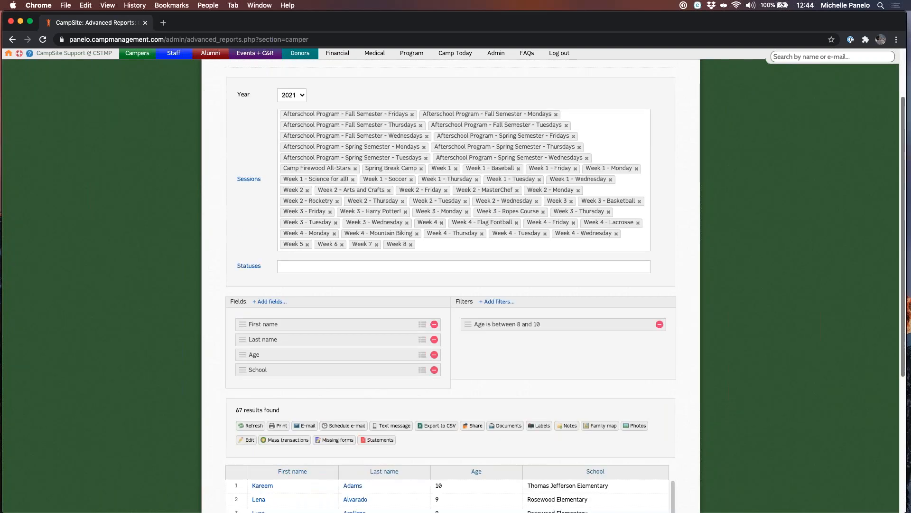
pyautogui.scroll(-5, 456, 313)
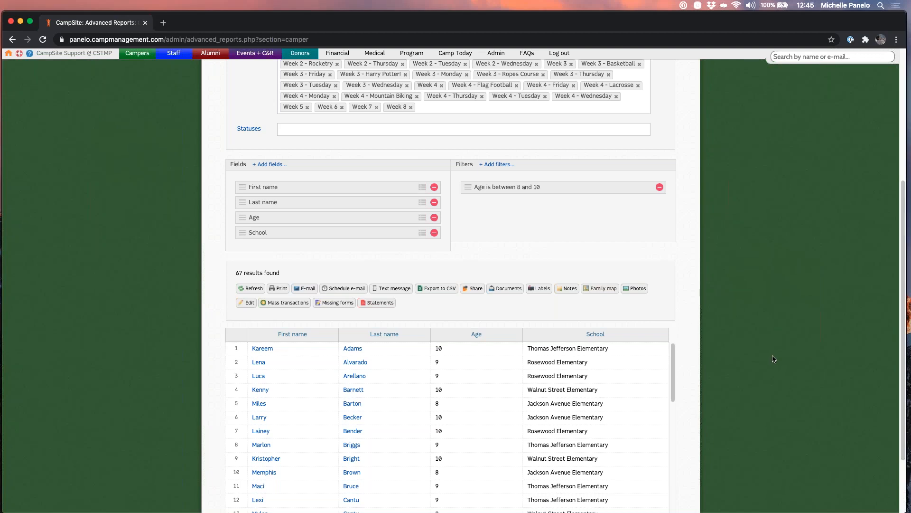
pyautogui.scroll(-1, 905, 383)
pyautogui.scroll(-3, 448, 251)
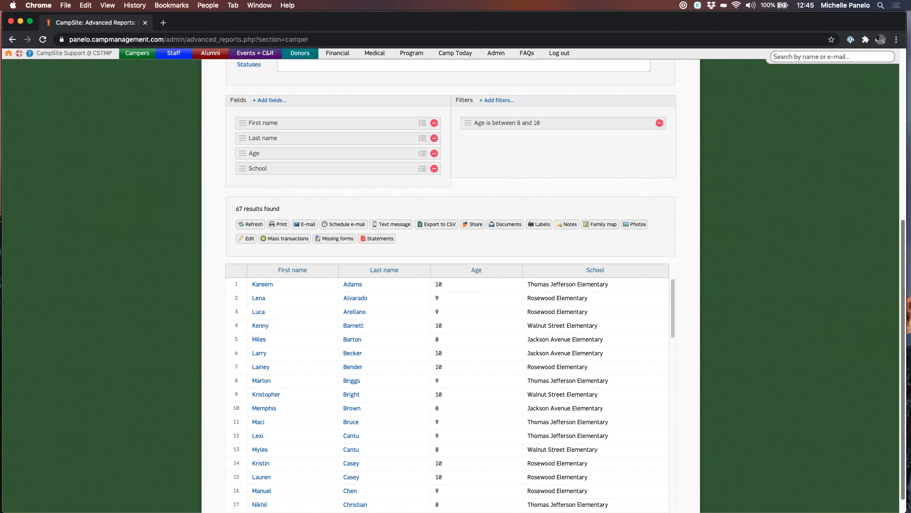
pyautogui.scroll(-1, 491, 233)
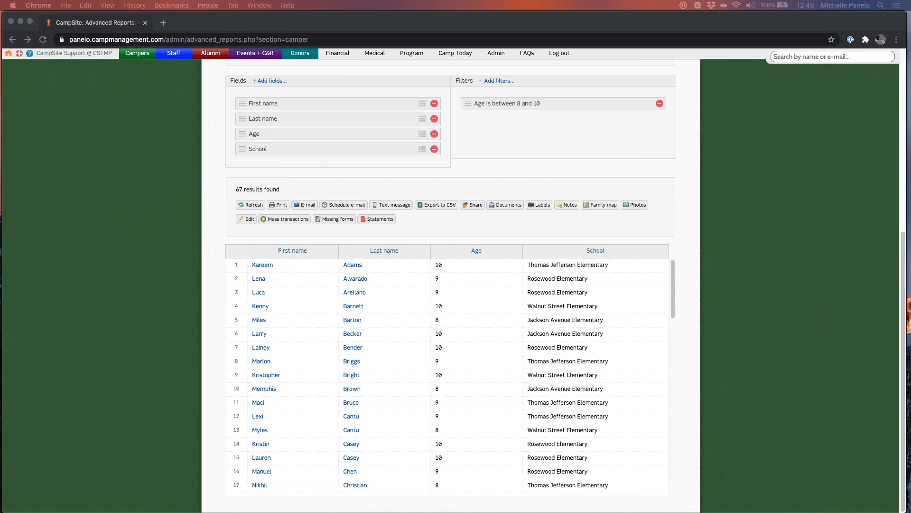
pyautogui.click(482, 227)
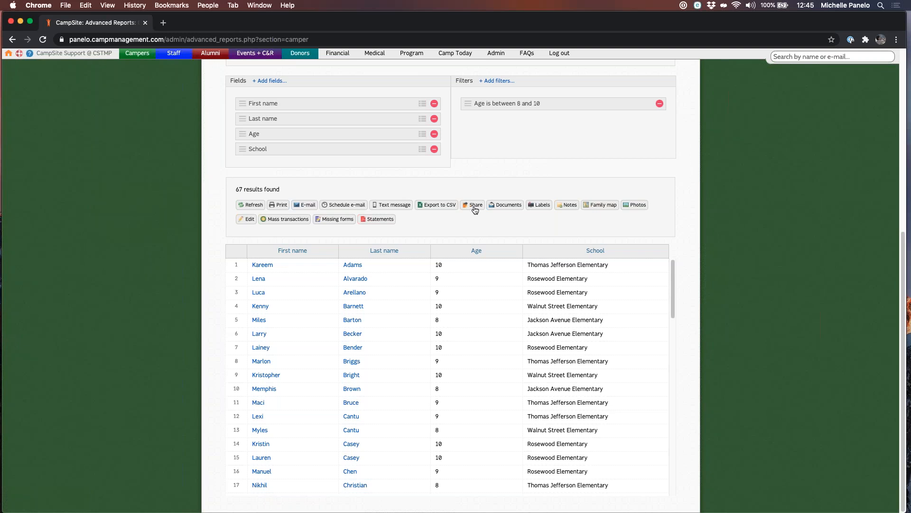
pyautogui.click(475, 209)
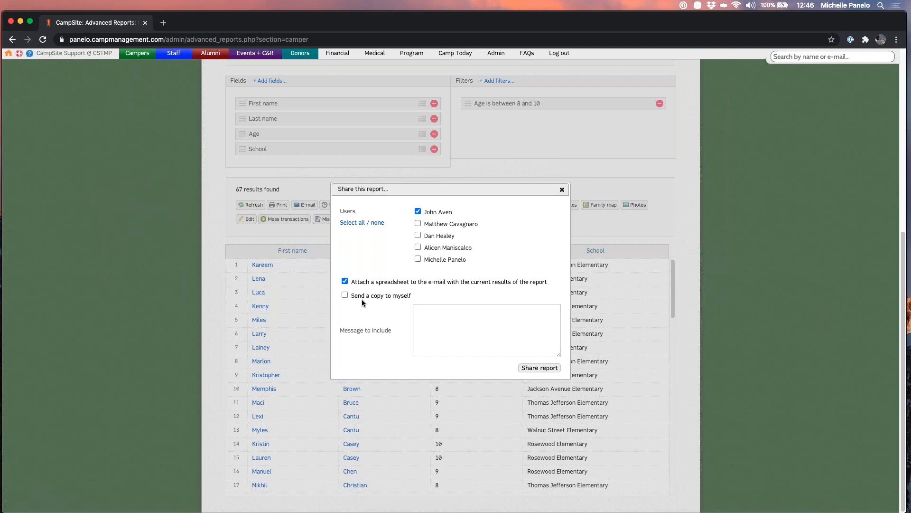
pyautogui.click(447, 323)
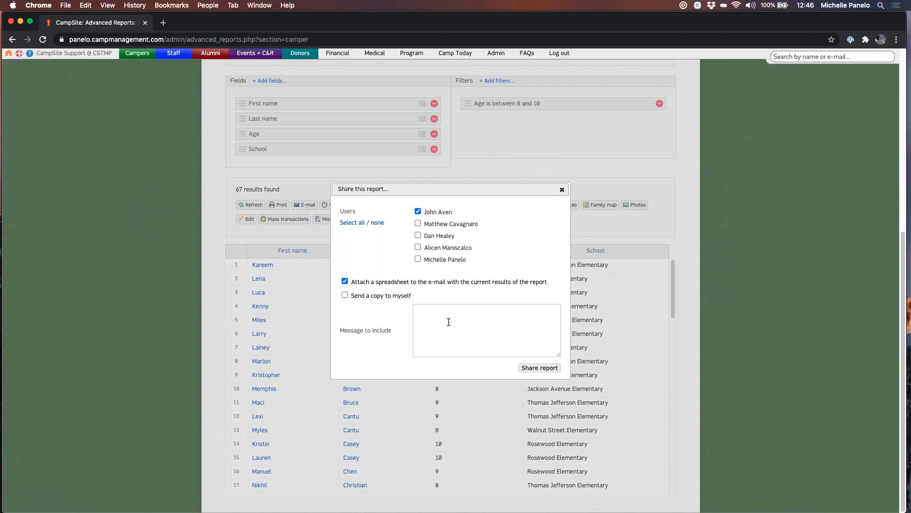
# Step: Include the message "Please subscribe to this report." and share the report
pyautogui.click(449, 322)
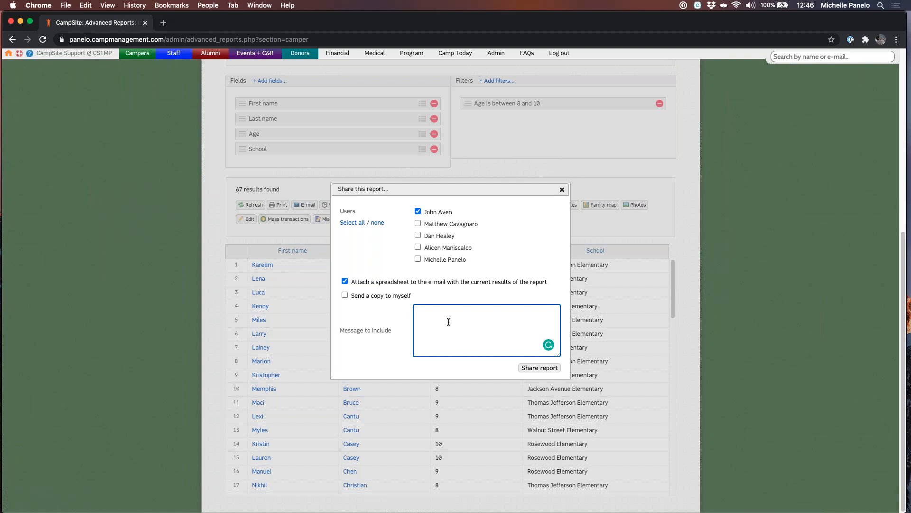
pyautogui.write('Please subscr')
pyautogui.press('BackSpace')
pyautogui.write('ibe to this repo')
pyautogui.write('ort.')
pyautogui.click(543, 370)
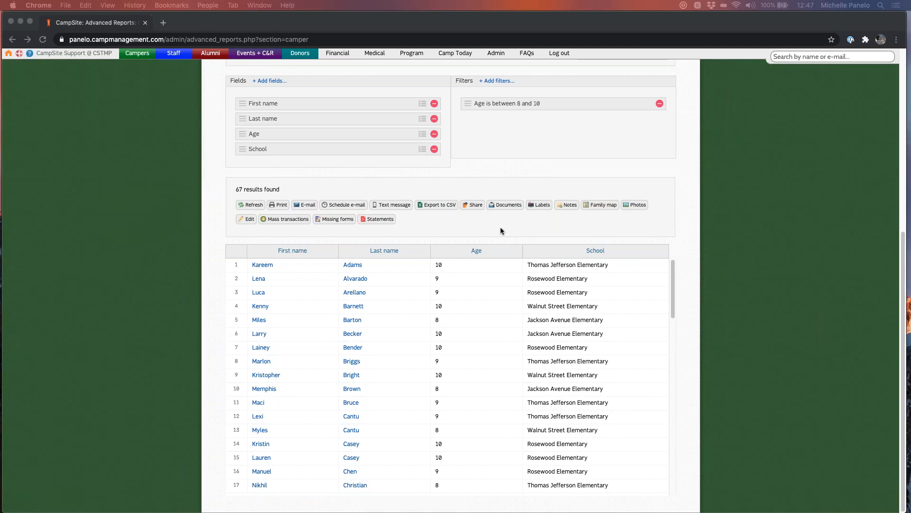
# Step: Open the form for adding a note to the report's campers, examine it and close it without creating notes
pyautogui.click(510, 224)
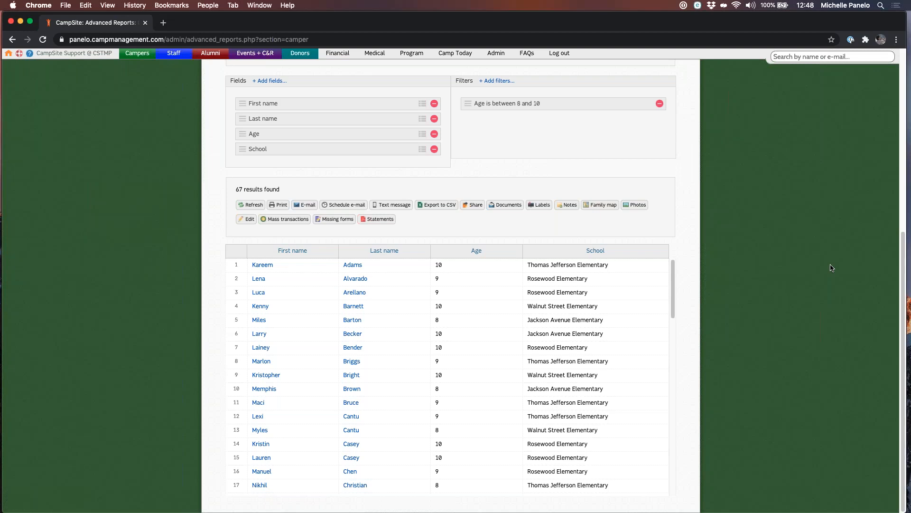
pyautogui.click(573, 206)
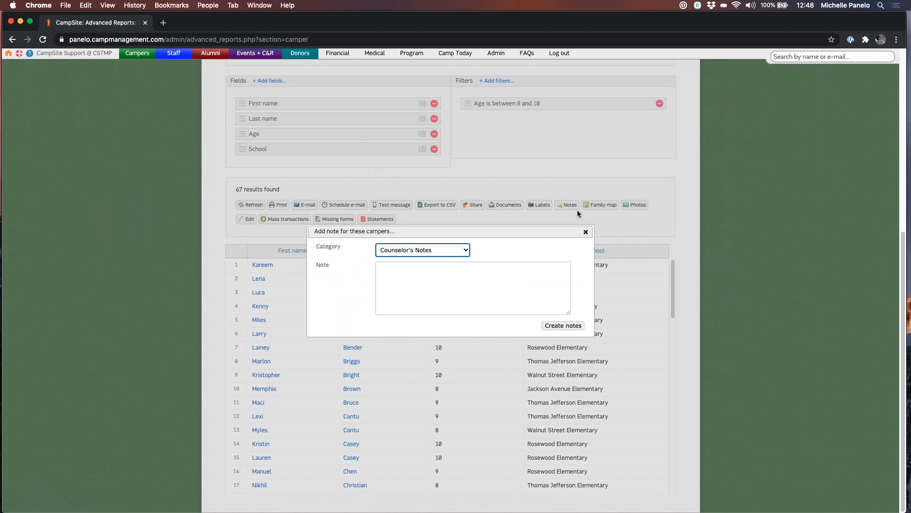
pyautogui.click(405, 276)
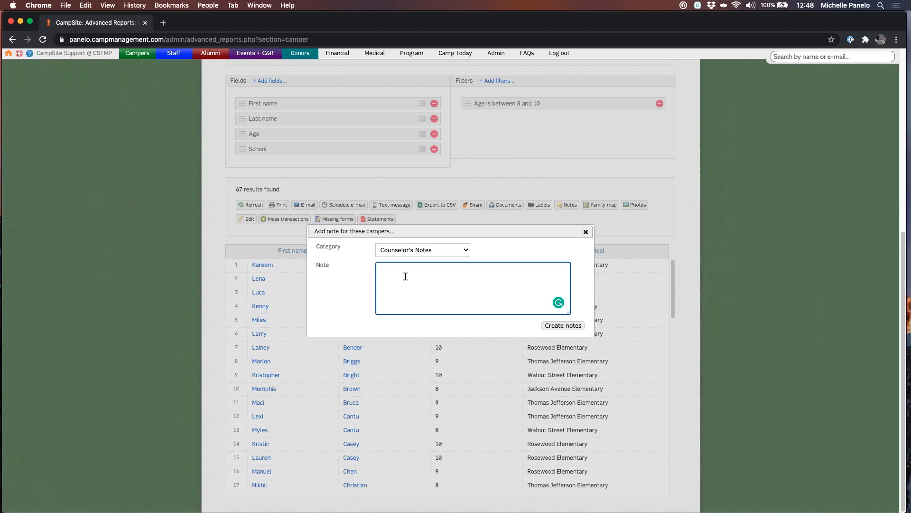
pyautogui.click(585, 232)
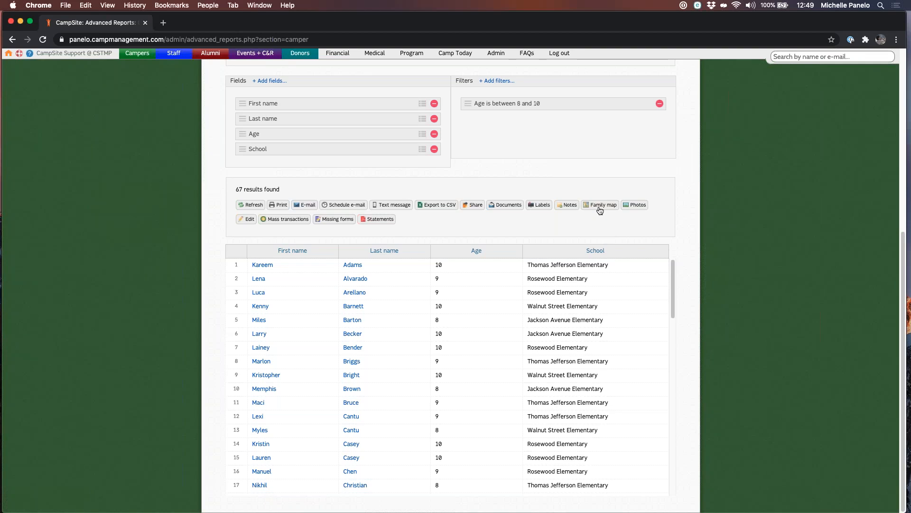
# Step: Open the form for downloading the campers' photos, check the photo size options and close it without submitting
pyautogui.click(636, 205)
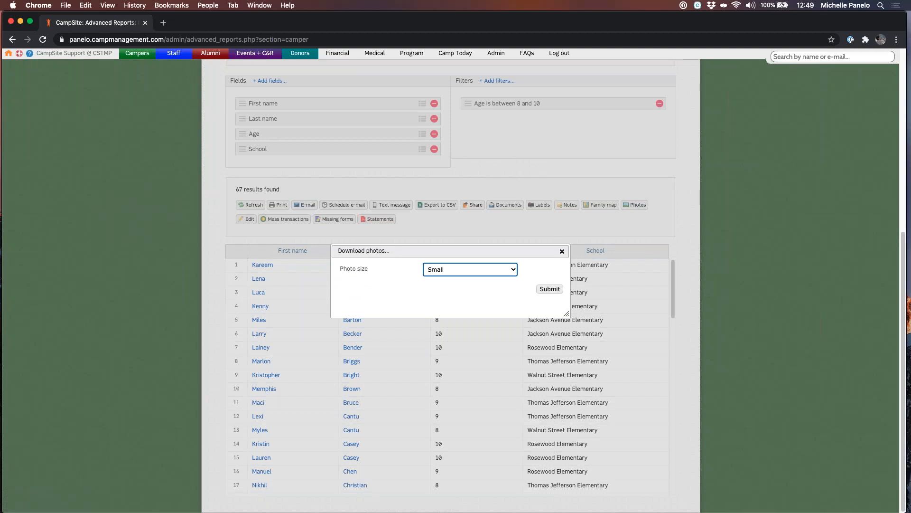
pyautogui.click(498, 269)
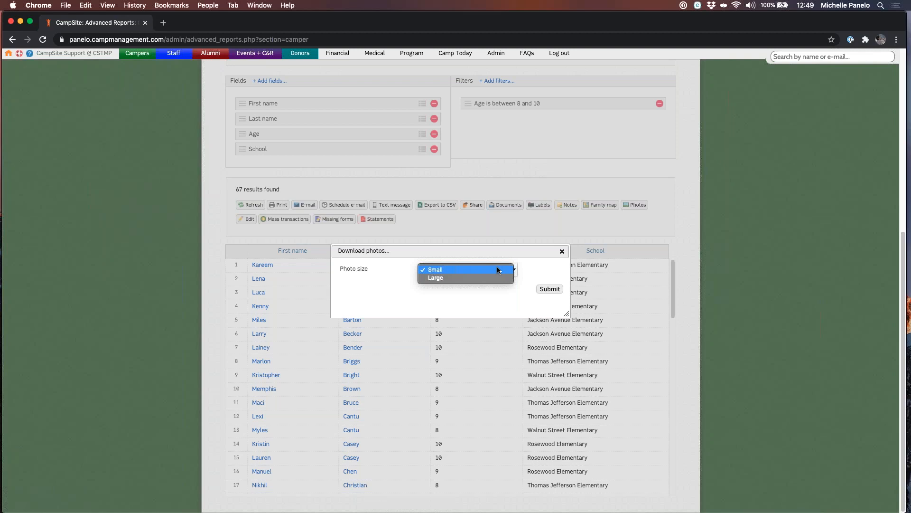
pyautogui.click(503, 300)
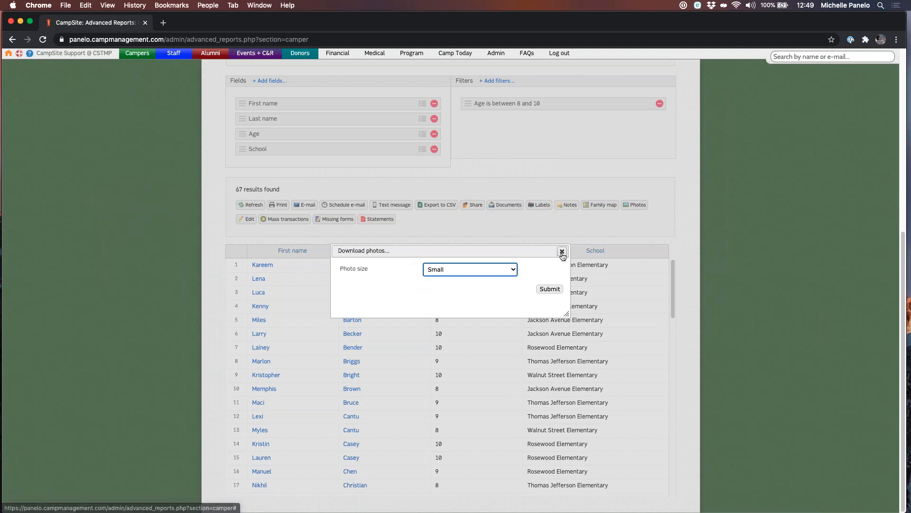
pyautogui.click(562, 251)
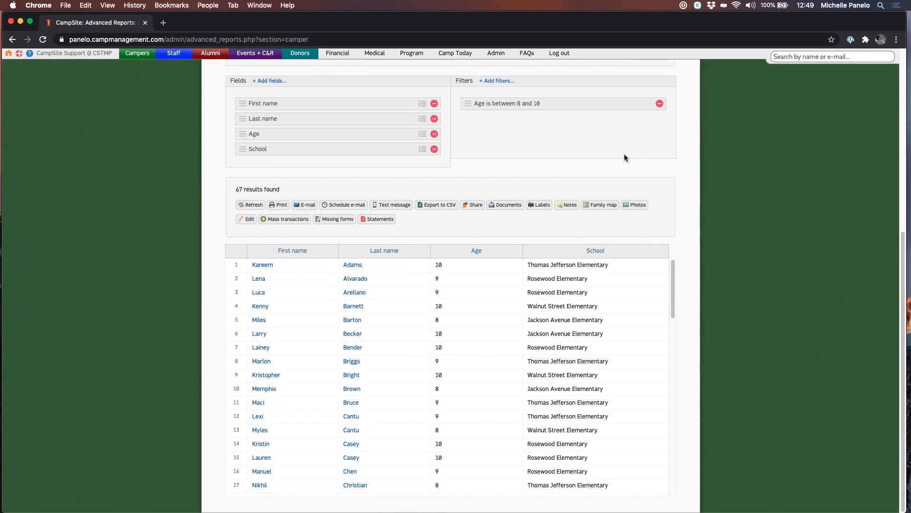
# Step: Enable editing of the School field in the report results
pyautogui.click(248, 220)
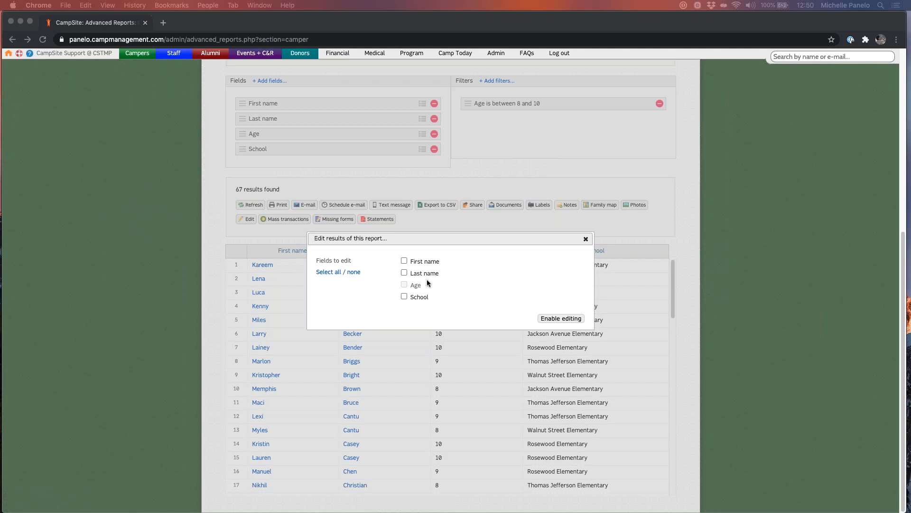
pyautogui.click(417, 303)
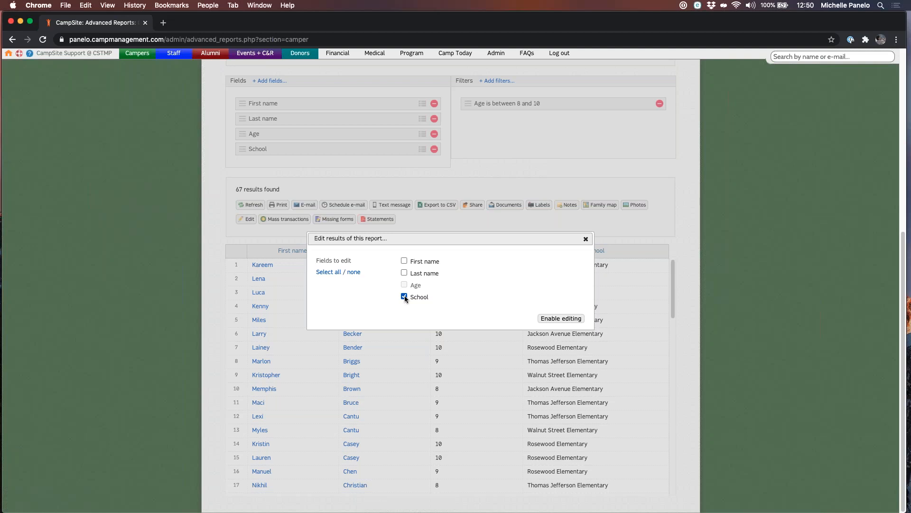
pyautogui.click(569, 319)
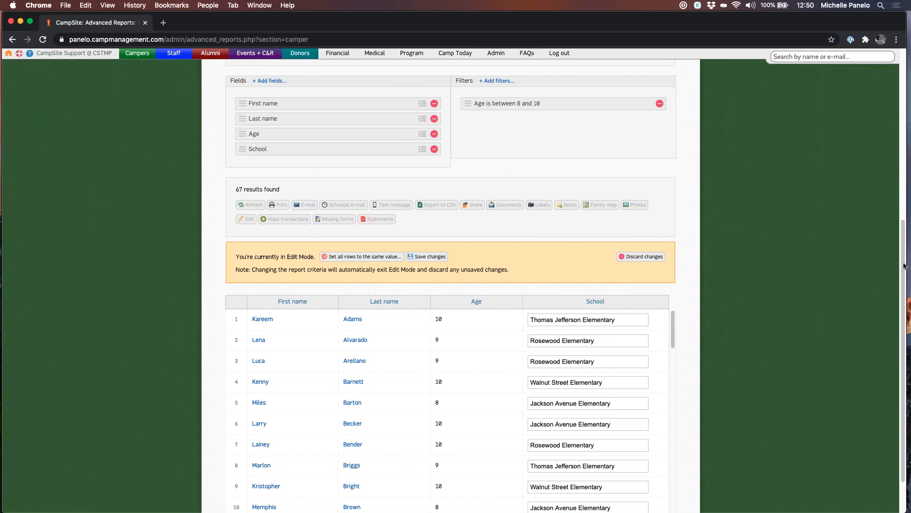
pyautogui.moveTo(902, 285); pyautogui.dragTo(900, 315)
# Step: Change the school of the first three listed campers to CampSite School
pyautogui.click(578, 269)
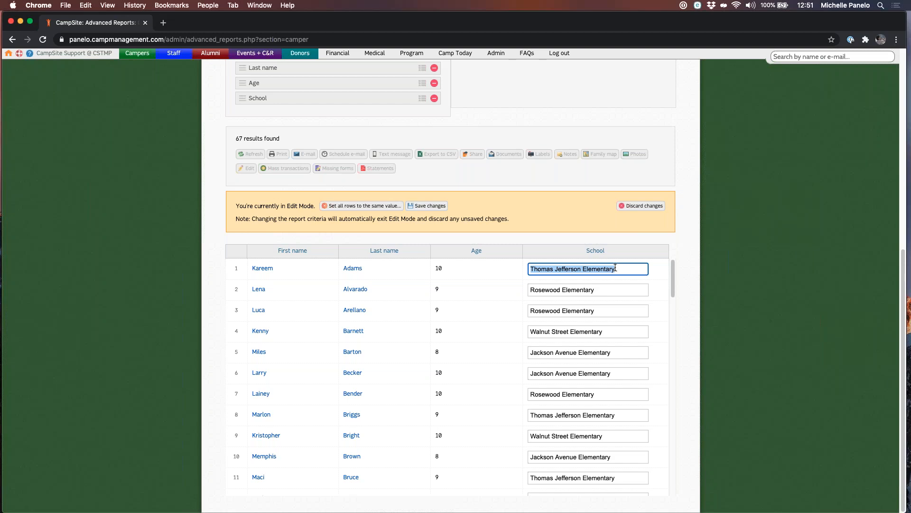
pyautogui.press('BackSpace')
pyautogui.write('Ca')
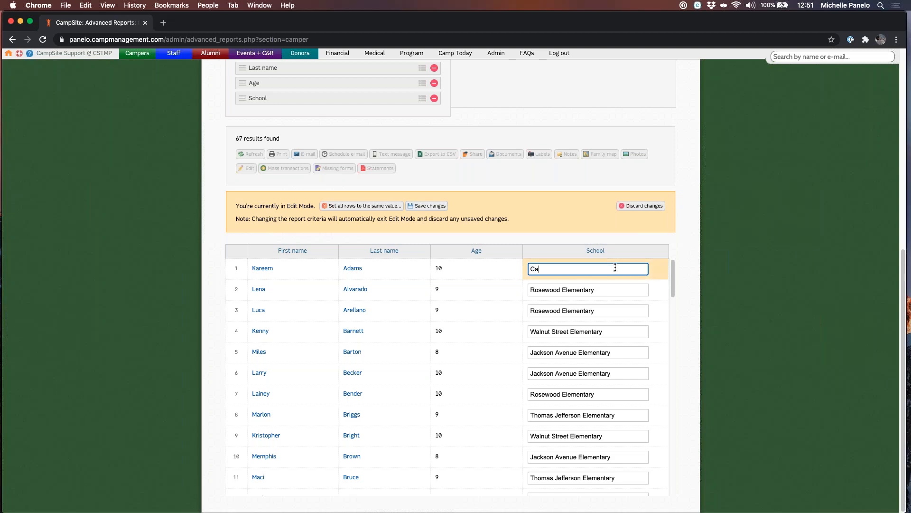
pyautogui.write('mpSite School')
pyautogui.press('super+a')
pyautogui.press('super+c')
pyautogui.press('Tab')
pyautogui.press('super+v')
pyautogui.press('Tab')
pyautogui.press('super+v')
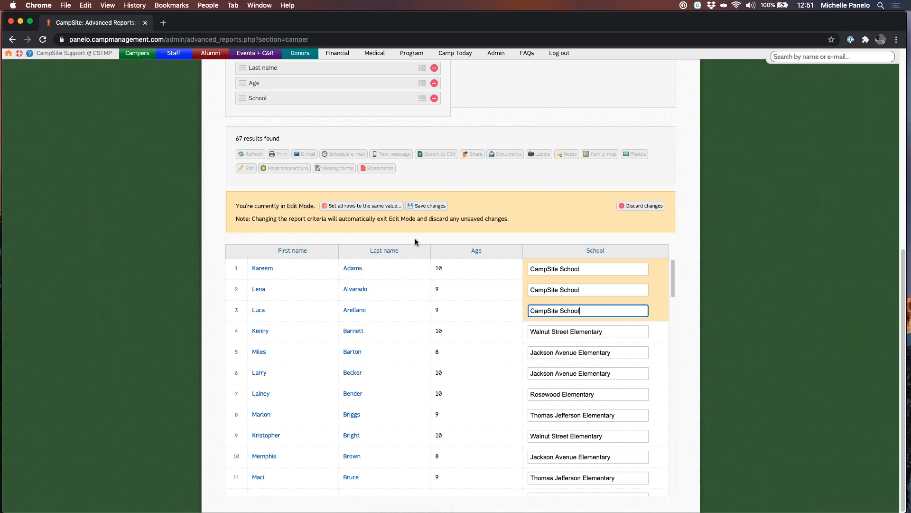
# Step: Set the School field of all rows to CampSite School and accept the bulk change
pyautogui.click(360, 207)
pyautogui.click(345, 270)
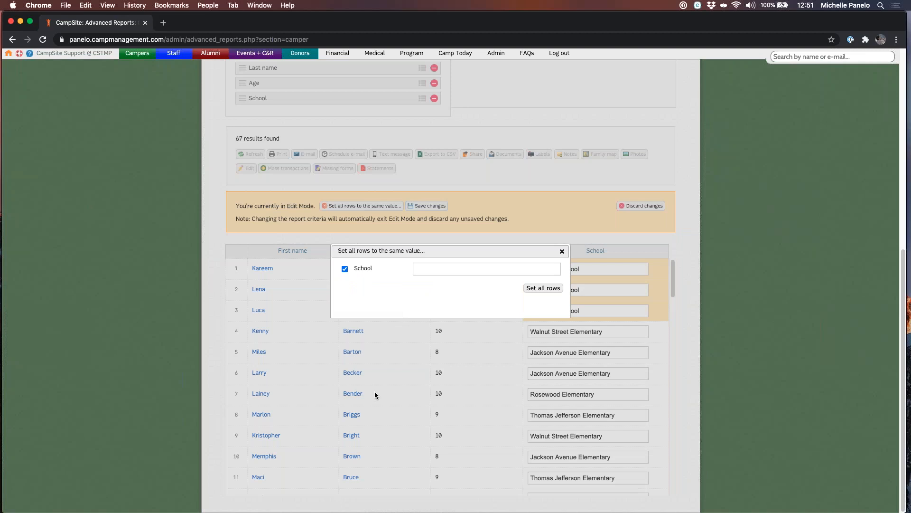
pyautogui.click(461, 270)
pyautogui.press('super+v')
pyautogui.click(541, 289)
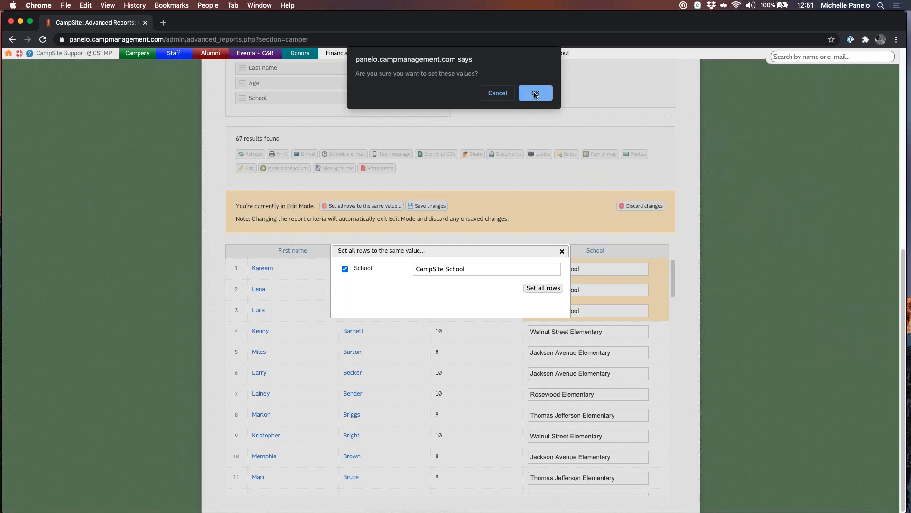
pyautogui.click(535, 93)
# Step: Discard the unsaved school changes and exit the report's edit mode
pyautogui.scroll(-3, 672, 294)
pyautogui.moveTo(671, 309); pyautogui.dragTo(670, 266)
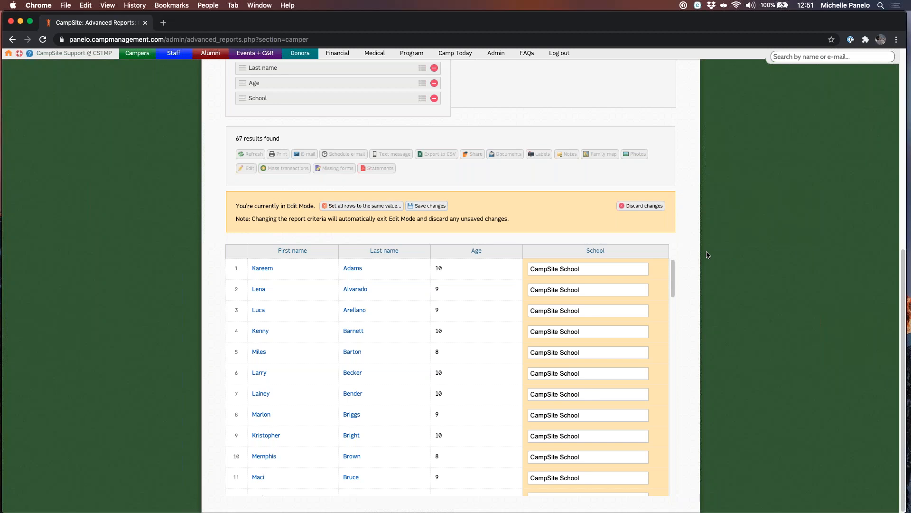
pyautogui.click(644, 206)
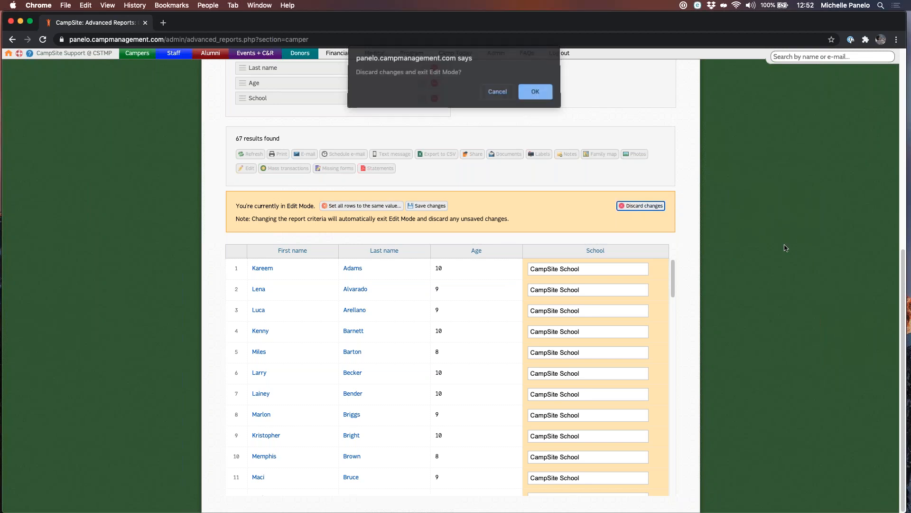
pyautogui.press('Return')
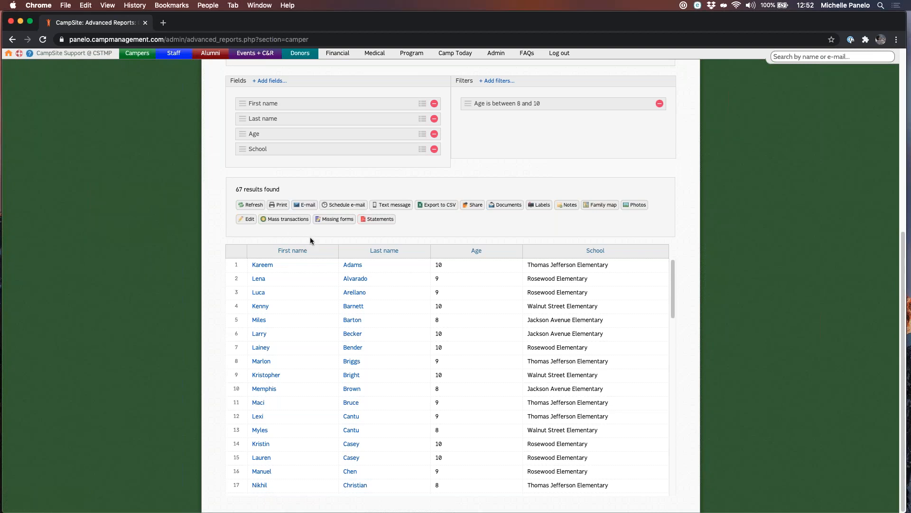
# Step: Examine the financial year, type and mode options for posting mass transactions, and close the form without submitting
pyautogui.click(288, 219)
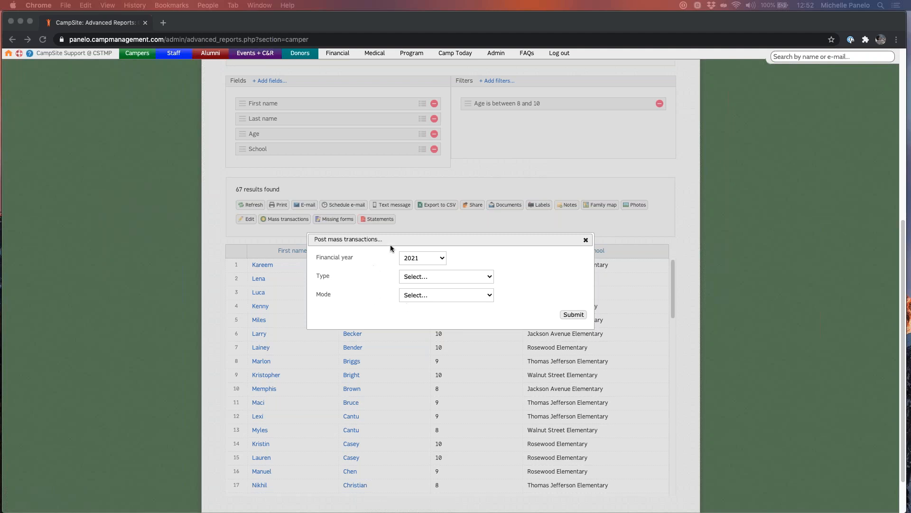
pyautogui.click(440, 274)
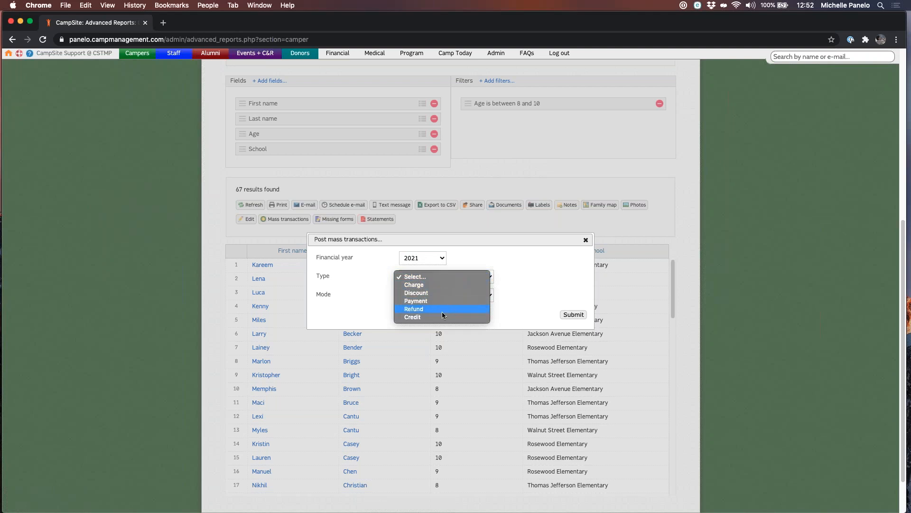
pyautogui.click(531, 295)
pyautogui.click(458, 297)
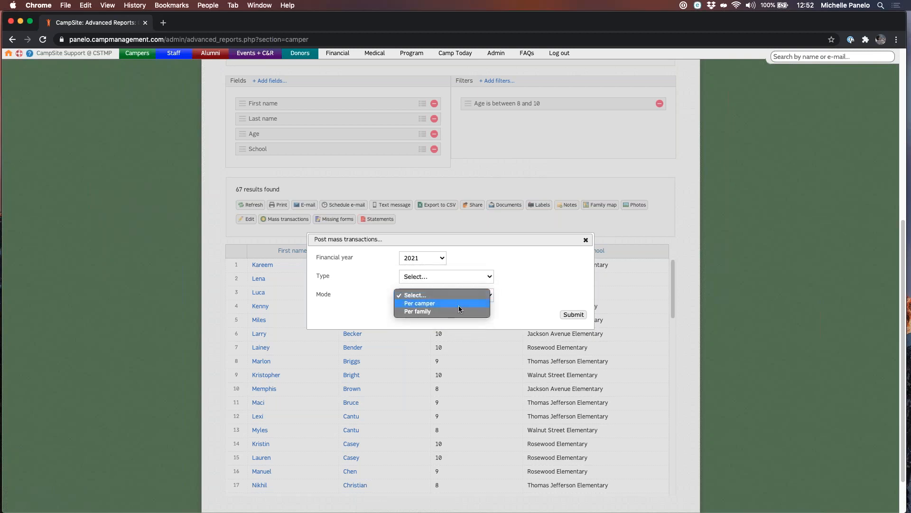
pyautogui.click(518, 304)
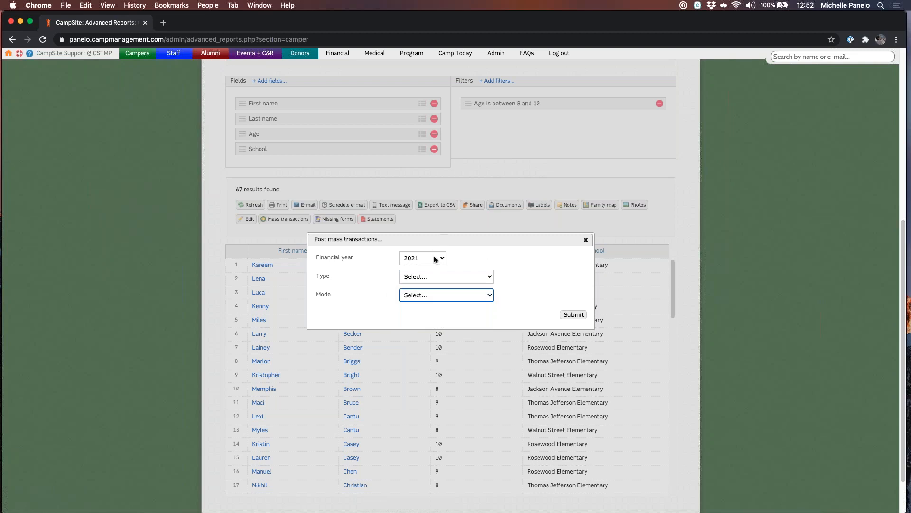
pyautogui.click(434, 259)
pyautogui.click(531, 270)
pyautogui.click(442, 277)
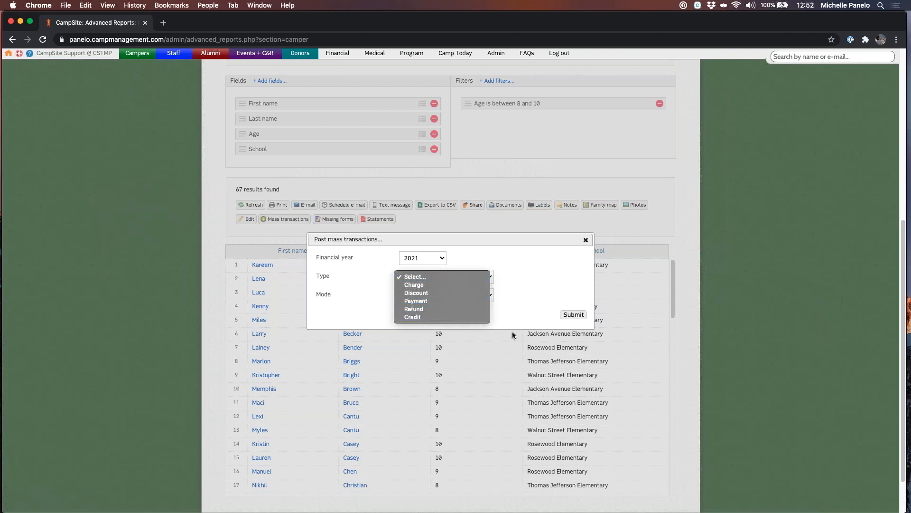
pyautogui.click(508, 303)
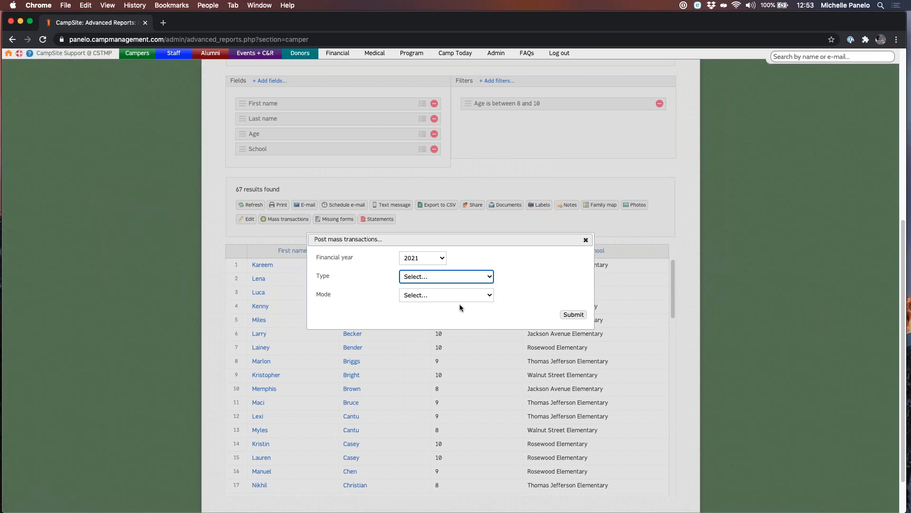
pyautogui.click(515, 283)
pyautogui.click(585, 240)
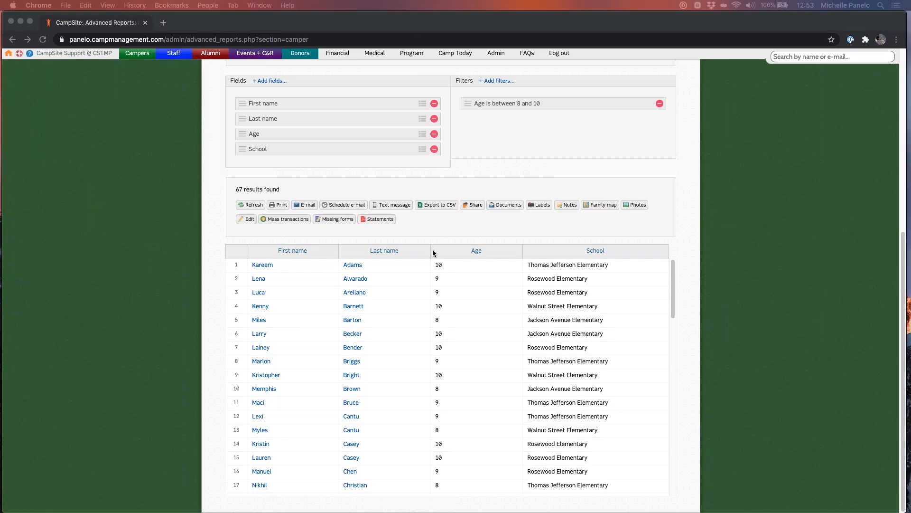
# Step: Open the missing forms report for the listed campers and examine which forms each camper lacks
pyautogui.click(354, 227)
pyautogui.click(338, 219)
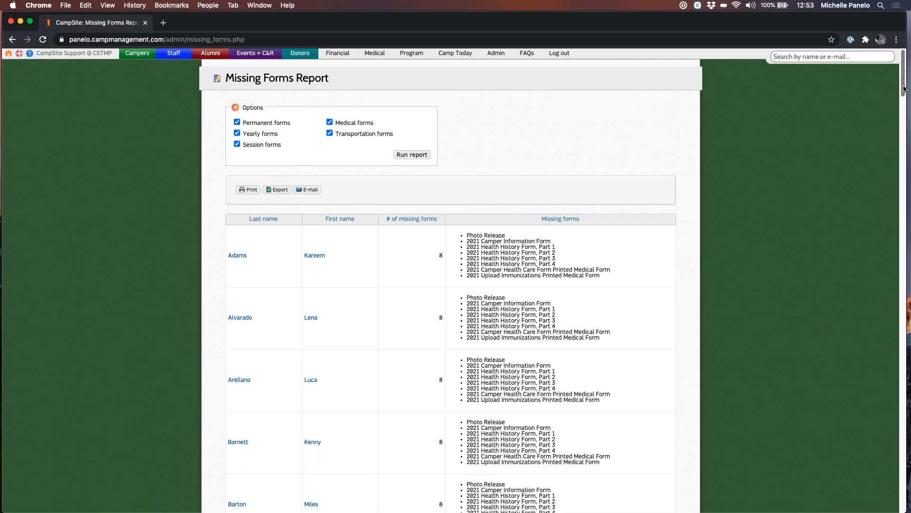
pyautogui.scroll(-3, 504, 184)
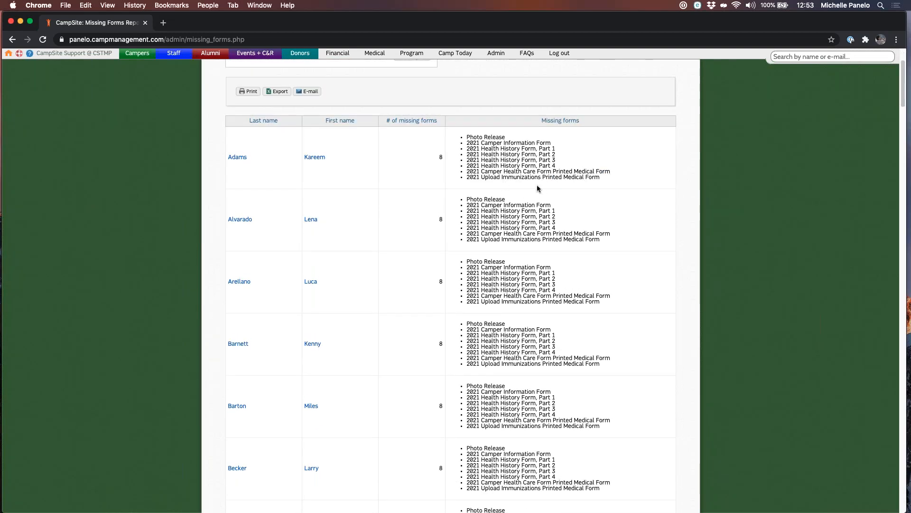
pyautogui.moveTo(601, 179); pyautogui.dragTo(464, 139)
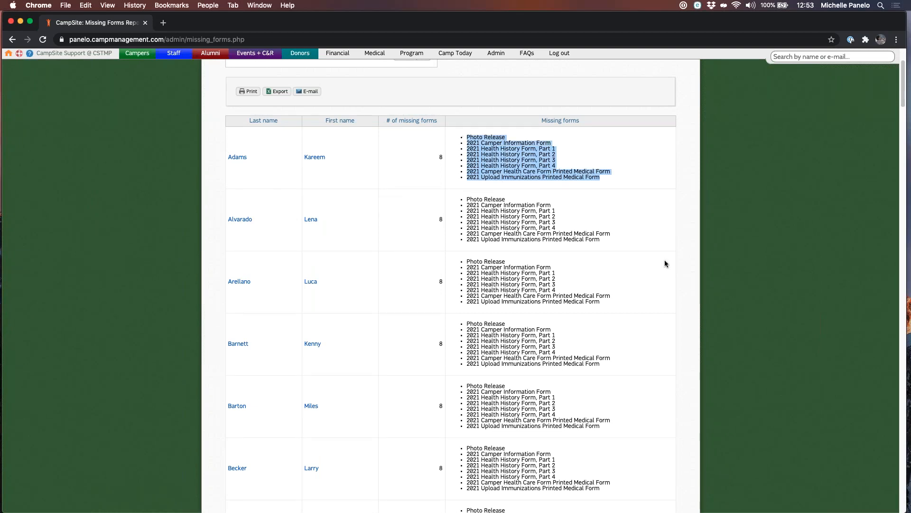
pyautogui.click(705, 283)
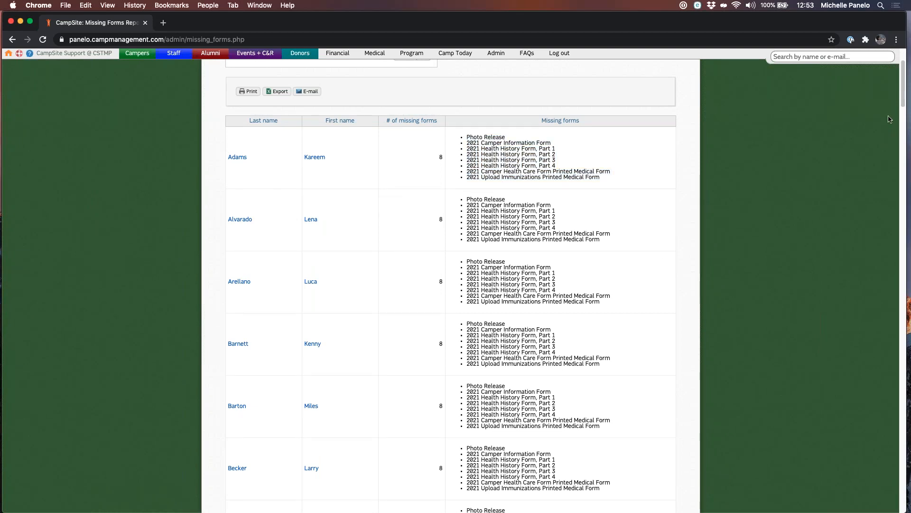
pyautogui.moveTo(905, 100)
pyautogui.mouseDown()
pyautogui.moveTo(905, 136)
pyautogui.moveTo(904, 110)
pyautogui.mouseUp()
pyautogui.scroll(5, 427, 195)
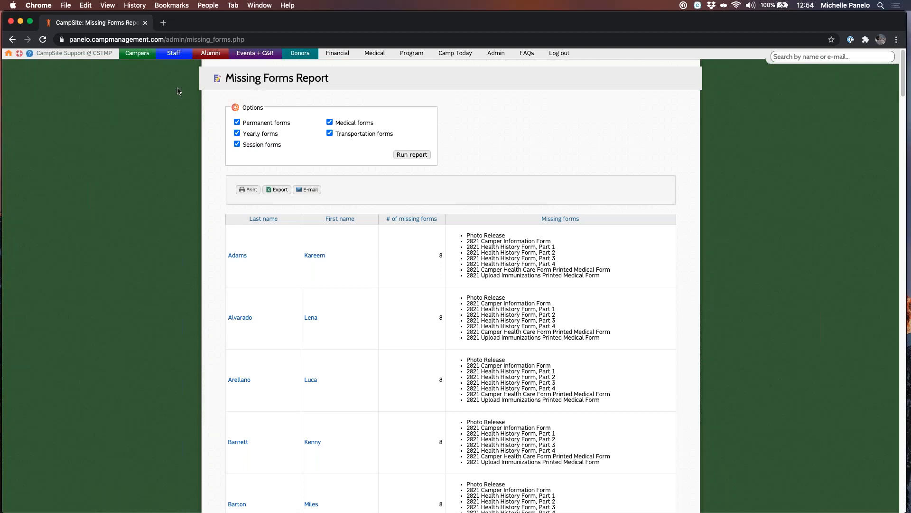
# Step: Return to the camper advanced reports and load the saved report 2021 - Campers Ages 8-10
pyautogui.click(142, 57)
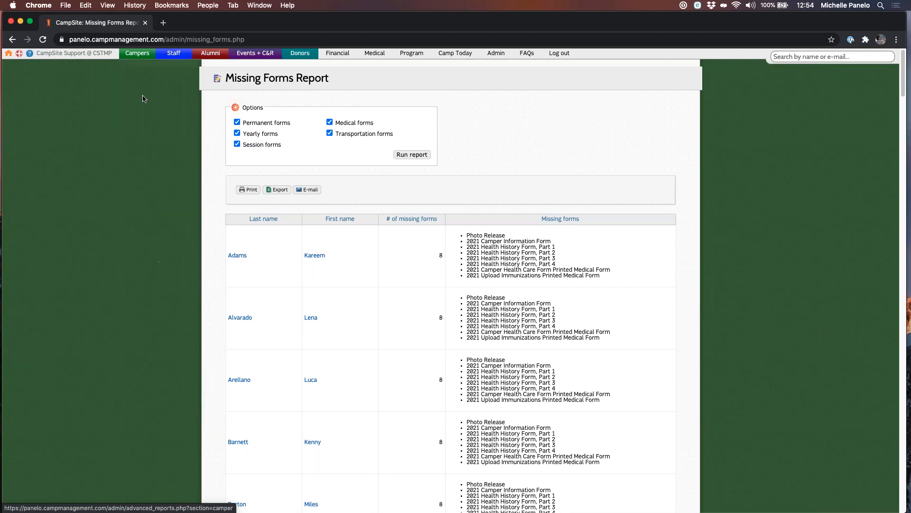
pyautogui.click(157, 280)
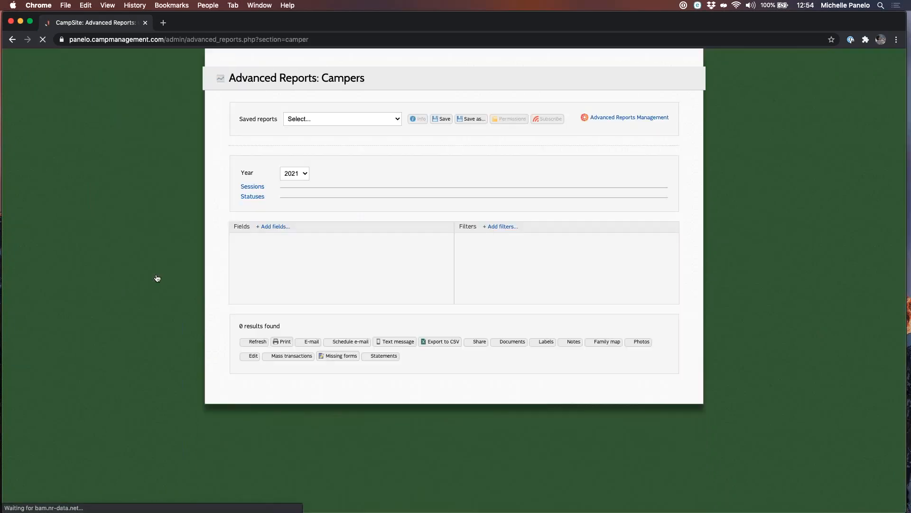
pyautogui.click(318, 120)
pyautogui.scroll(-2, 339, 206)
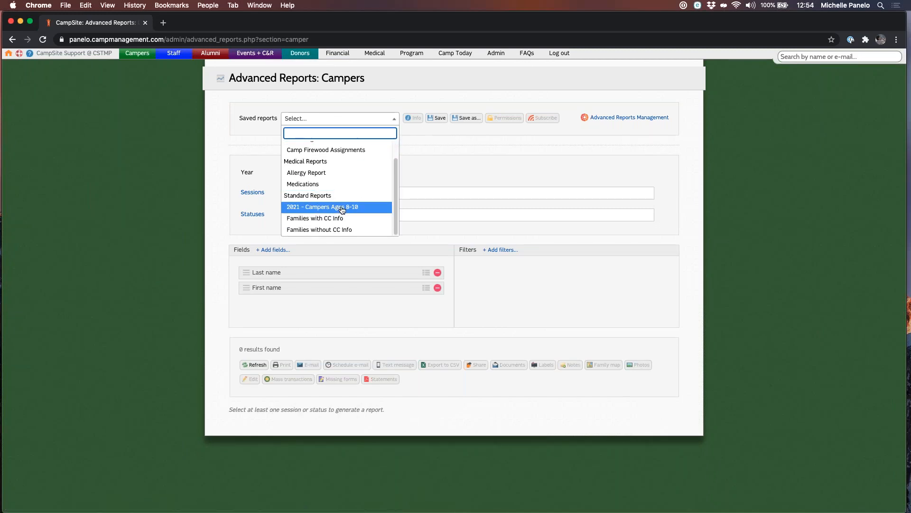
pyautogui.click(339, 206)
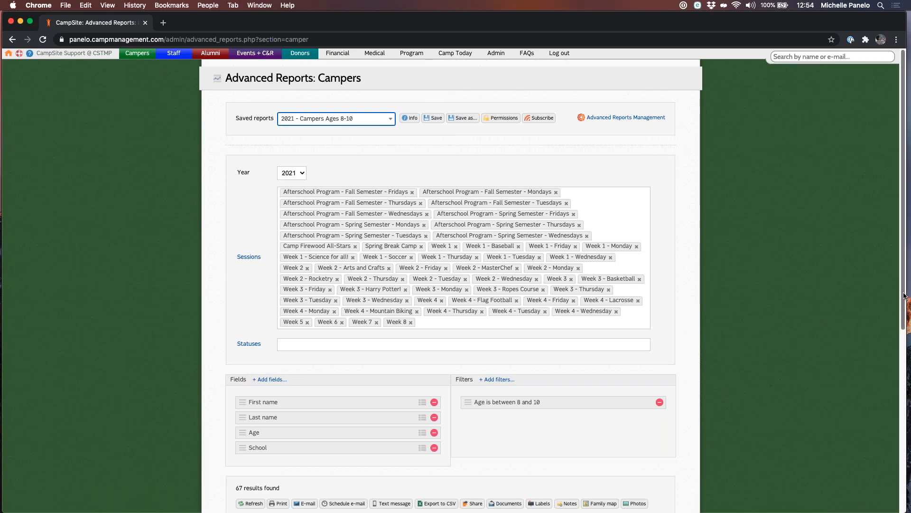
# Step: Open the form for downloading the campers' statements and examine the financial years on offer
pyautogui.scroll(-3, 904, 291)
pyautogui.scroll(-9, 403, 264)
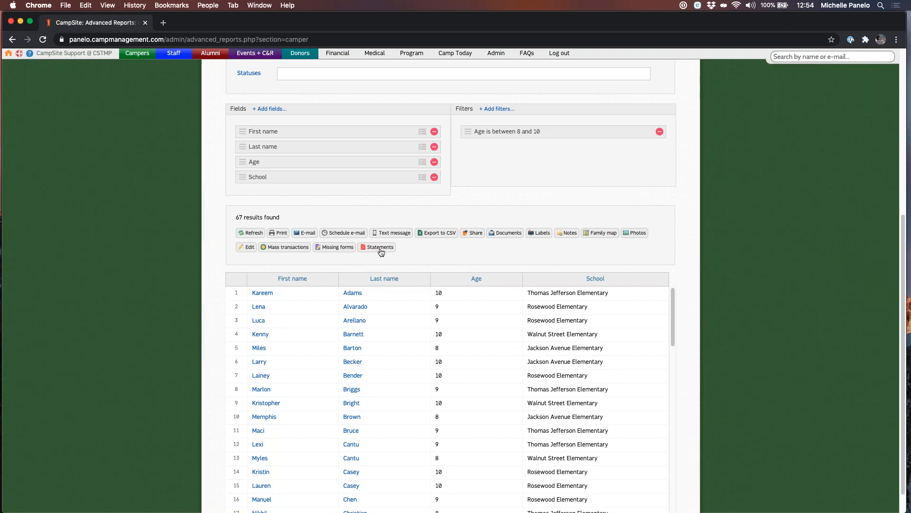
pyautogui.click(379, 248)
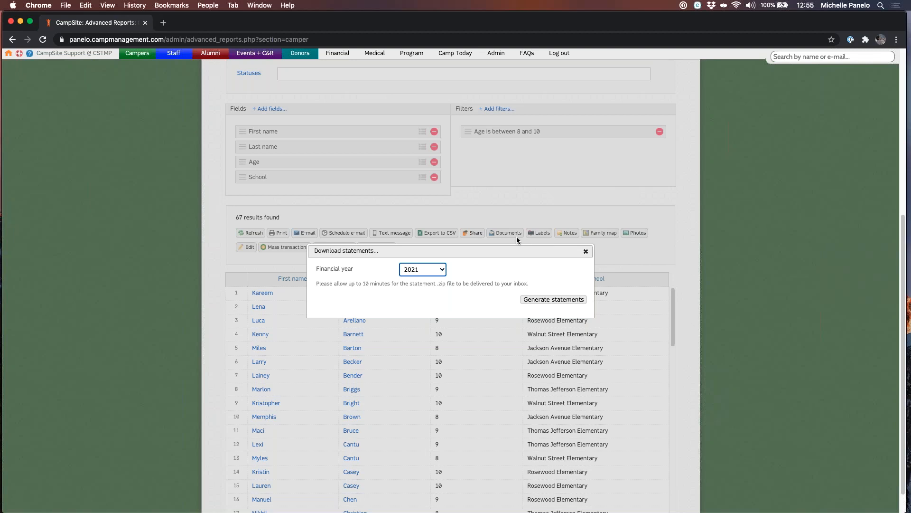
pyautogui.click(421, 271)
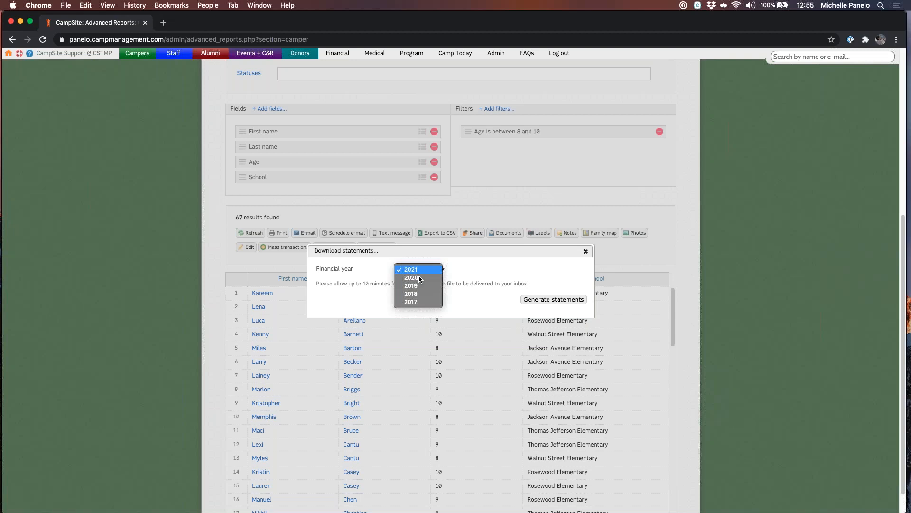
pyautogui.click(491, 263)
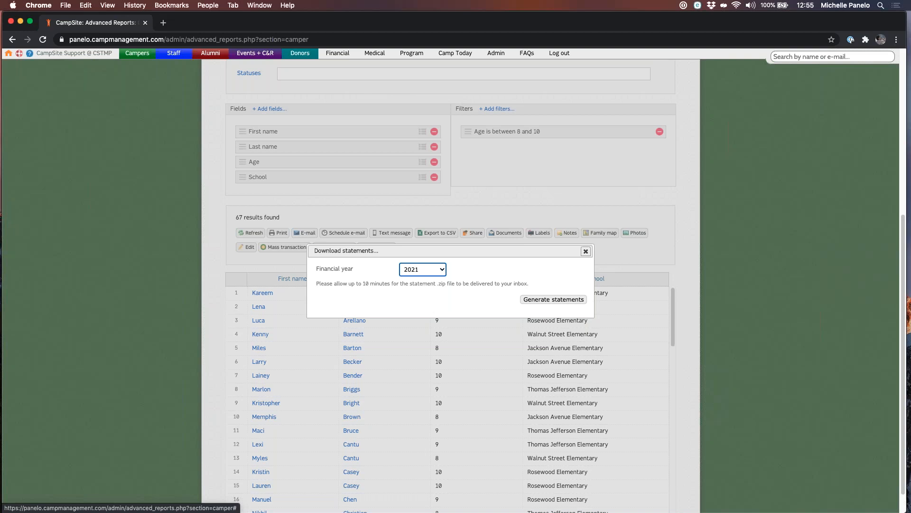
# Step: Close the statement download form without generating statements and return to the report's session and field settings
pyautogui.click(590, 255)
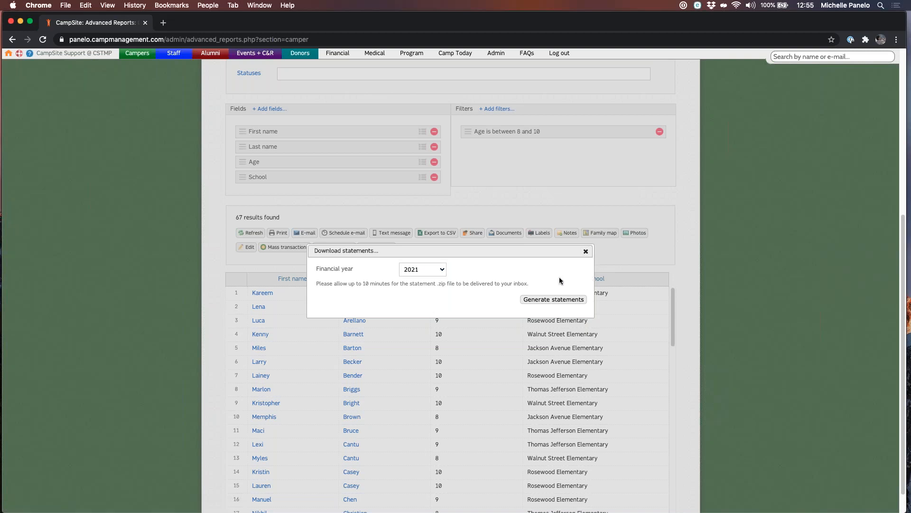
pyautogui.click(584, 252)
pyautogui.moveTo(902, 328); pyautogui.dragTo(896, 227)
pyautogui.scroll(5, 896, 227)
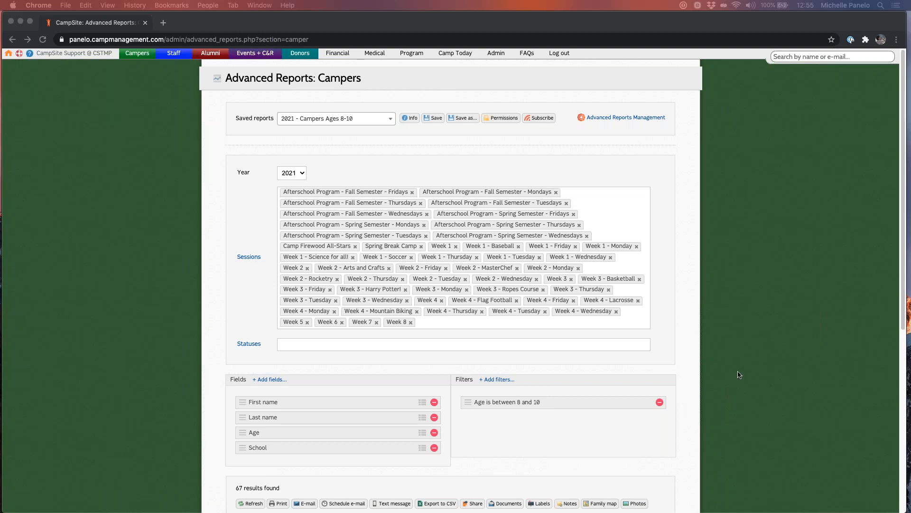
pyautogui.click(739, 374)
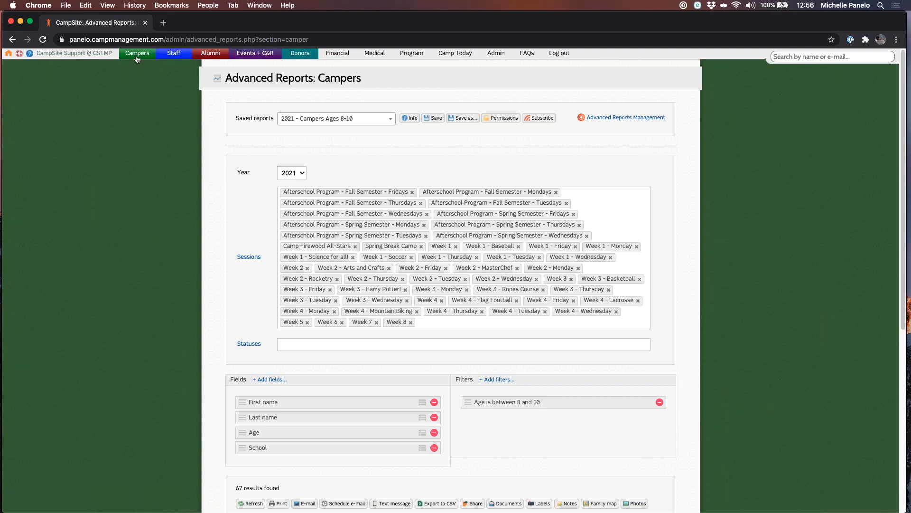
# Step: Open the camper forms and start a new yearly form for 2021 named Field Trip Permission Slip
pyautogui.moveTo(136, 57)
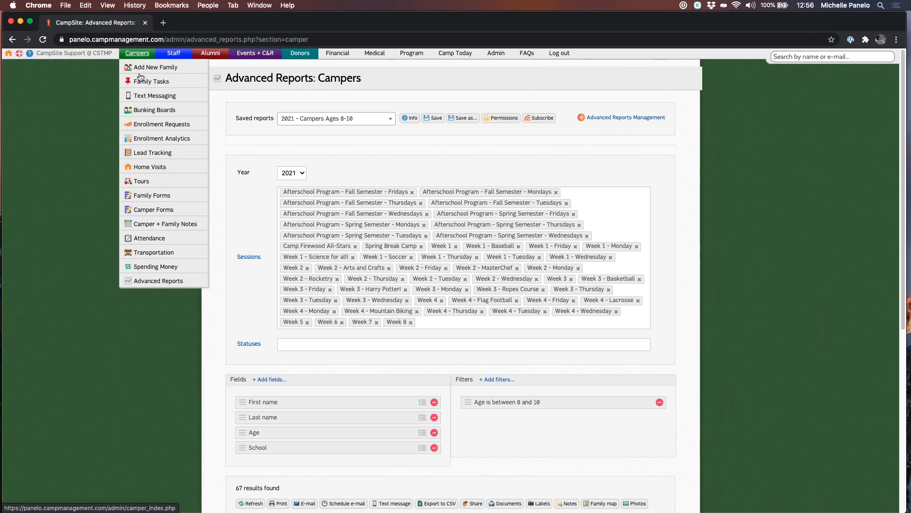
pyautogui.click(148, 212)
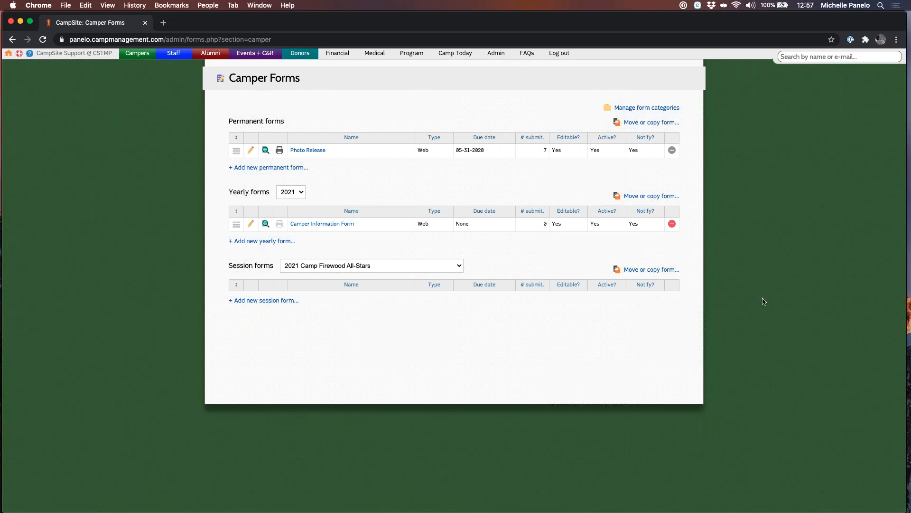
pyautogui.click(258, 242)
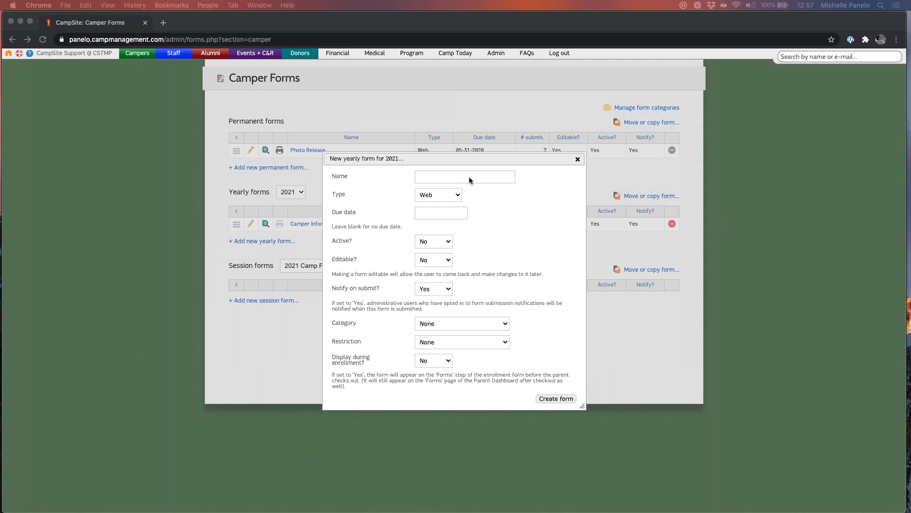
pyautogui.click(493, 175)
pyautogui.write('Field')
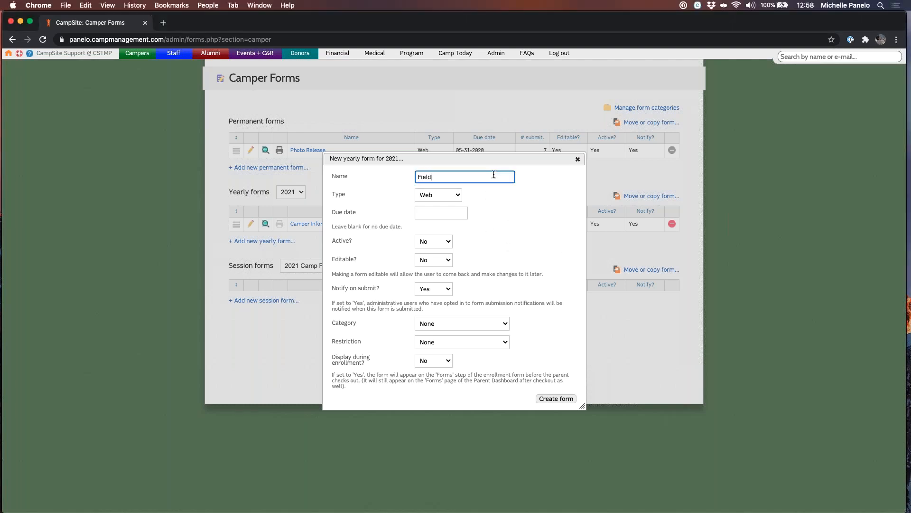
pyautogui.write(' Trip Permission Slip')
# Step: Try the Printed type with Download only set to Yes, and return the form's type to Web
pyautogui.click(433, 196)
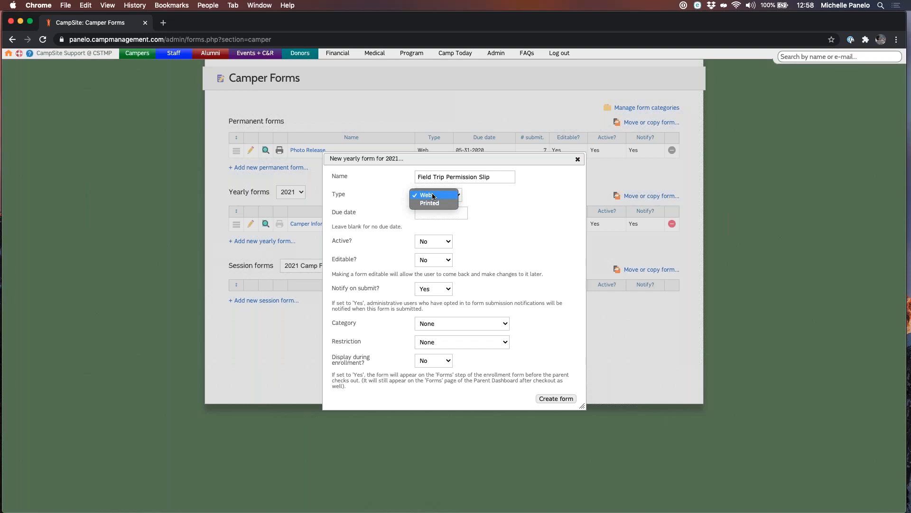
pyautogui.click(431, 203)
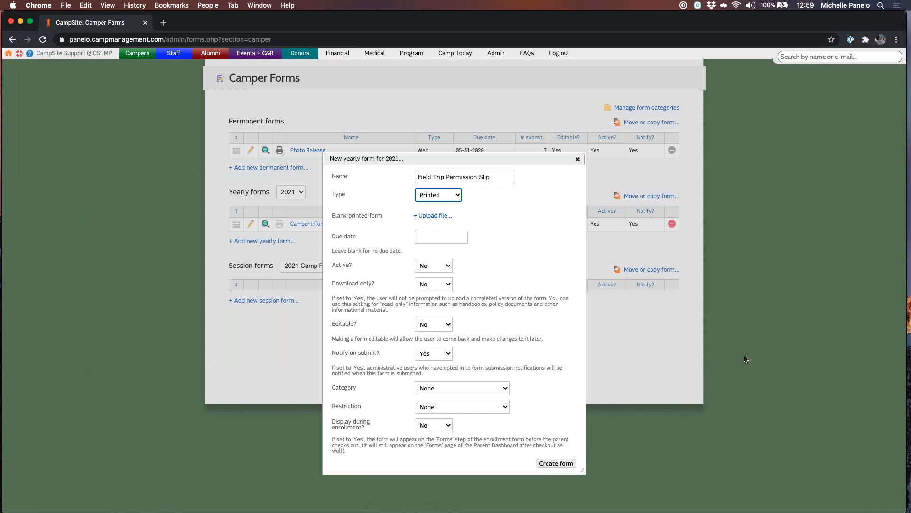
pyautogui.click(377, 286)
pyautogui.click(449, 285)
pyautogui.press('Return')
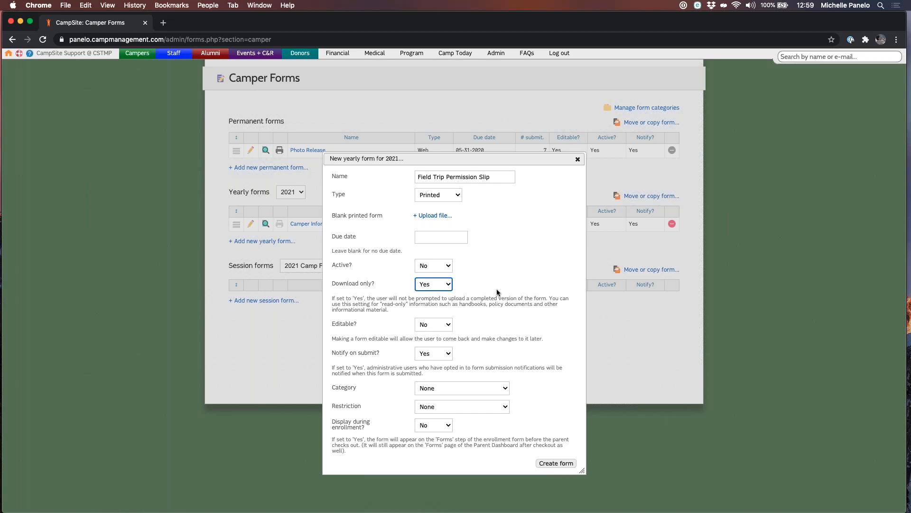
pyautogui.click(437, 198)
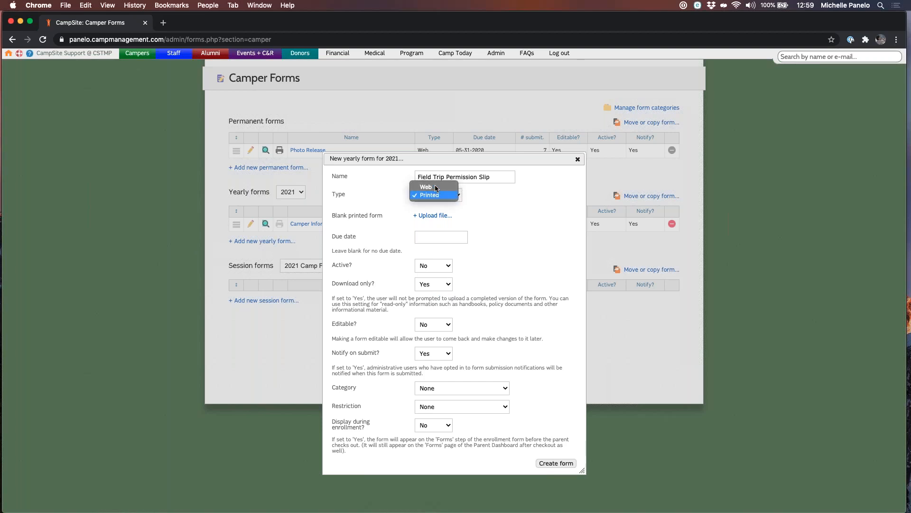
pyautogui.click(426, 187)
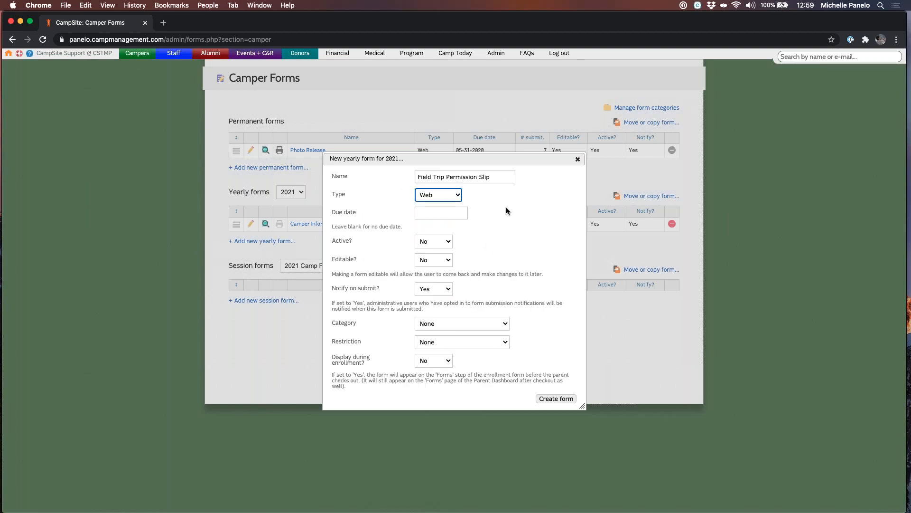
# Step: Examine the new form's due date, Editable and Notify on submit settings without changing them
pyautogui.click(441, 223)
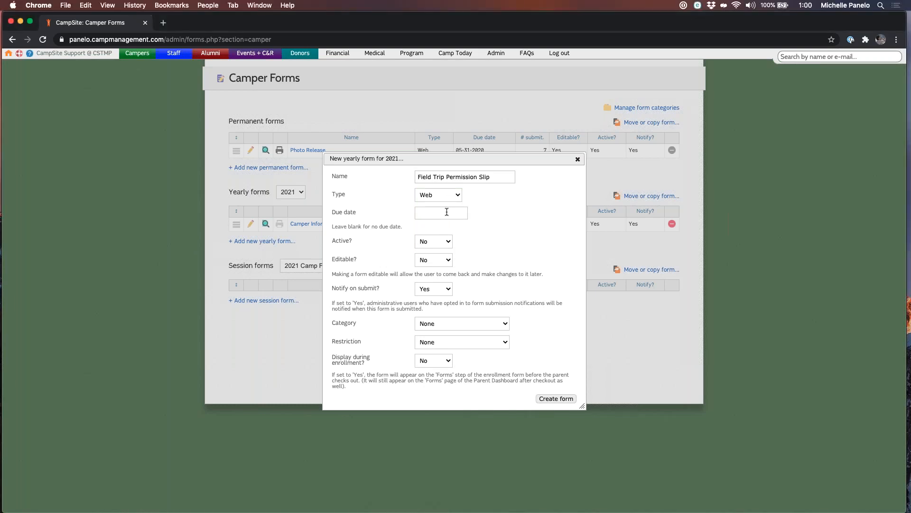
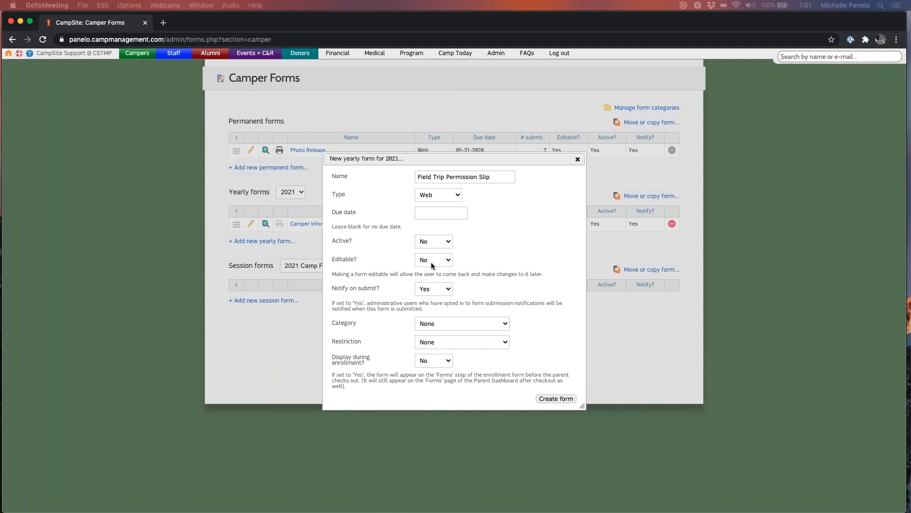
pyautogui.click(431, 262)
pyautogui.click(430, 262)
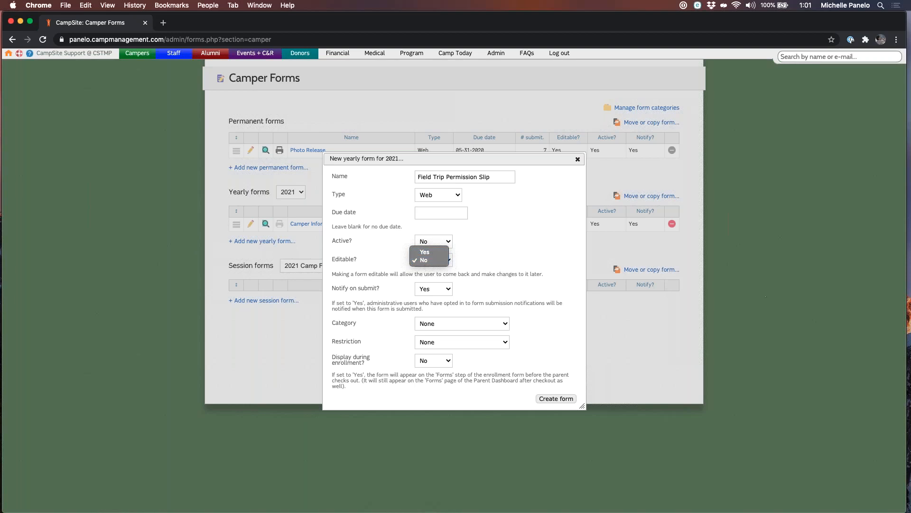
pyautogui.click(376, 270)
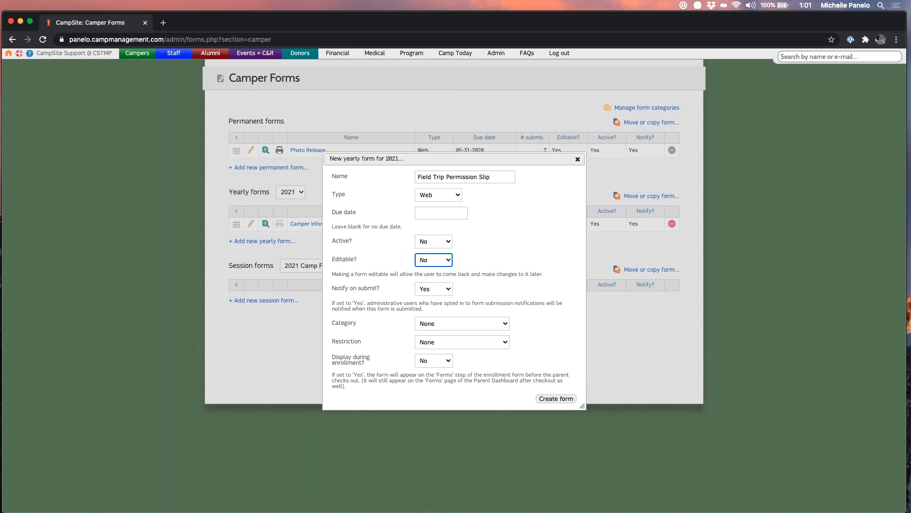
pyautogui.click(520, 232)
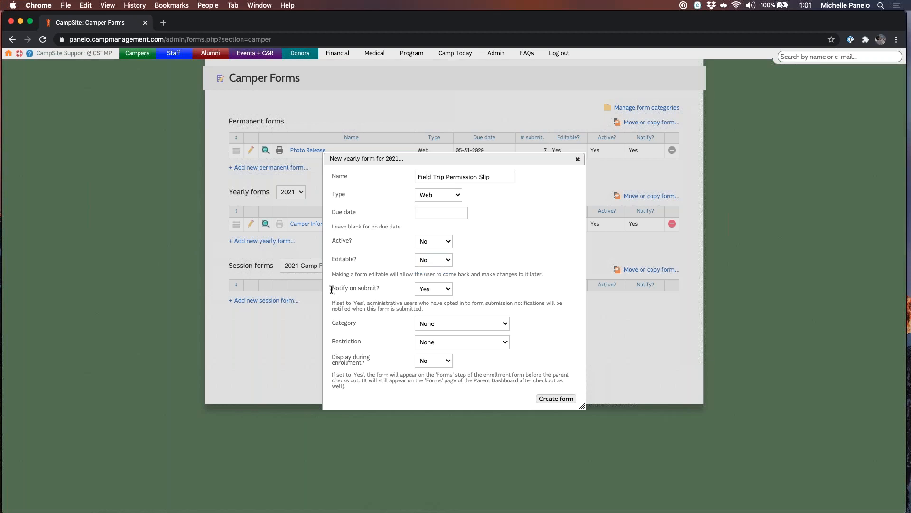
pyautogui.tripleClick(334, 288)
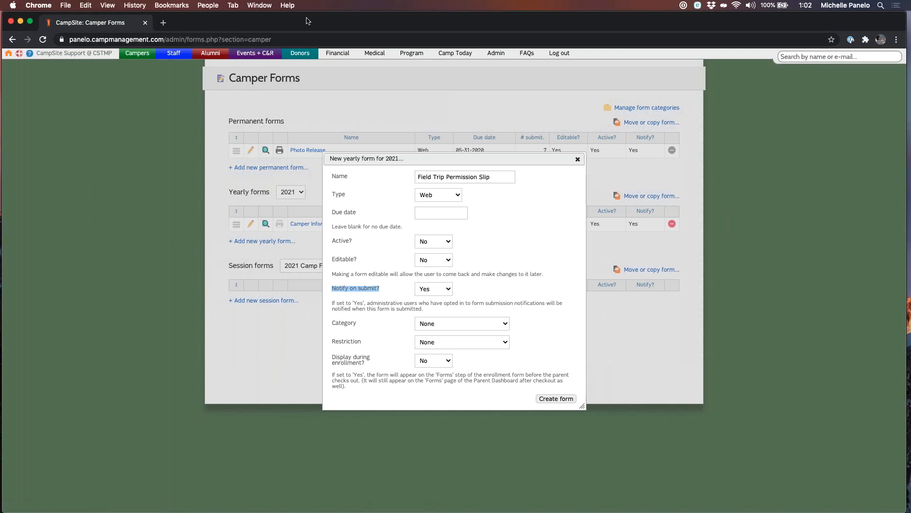
# Step: Open the first listed user's settings in the database administration and examine the camper e-mail notifications, including Camper form submissions
pyautogui.click(498, 54)
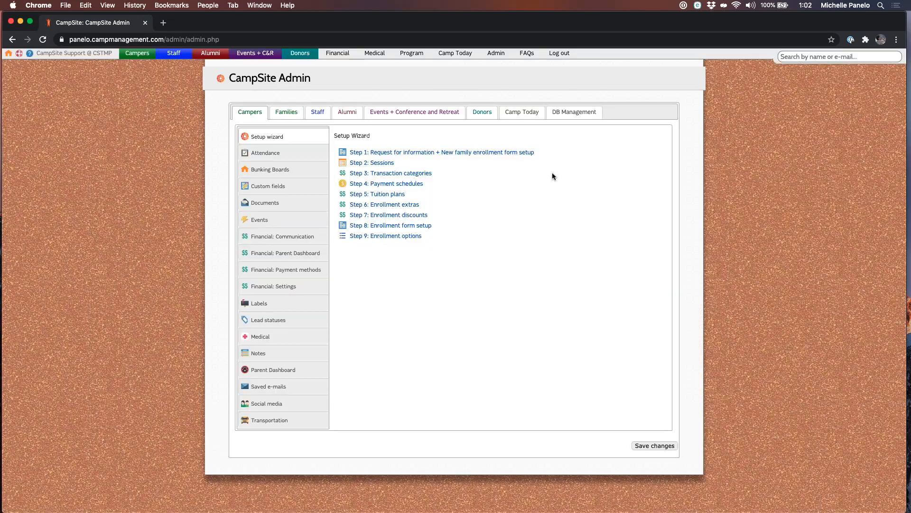
pyautogui.click(580, 114)
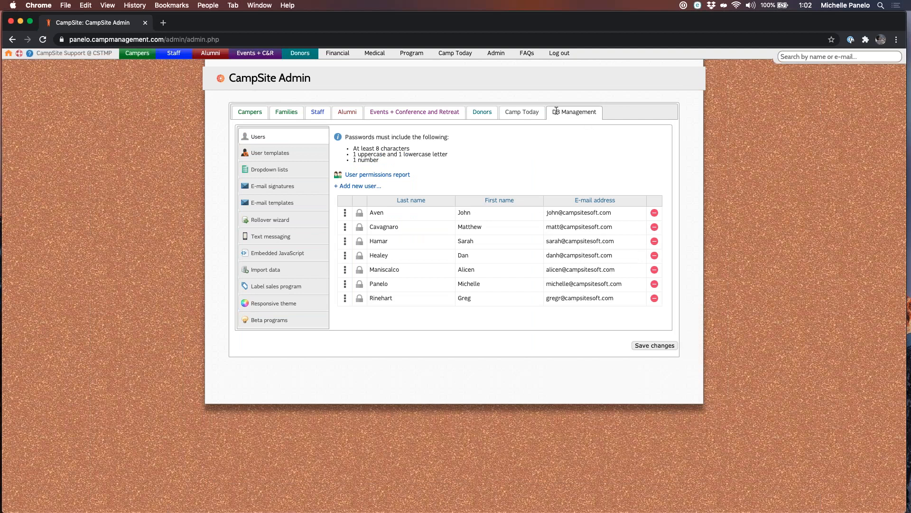
pyautogui.click(346, 214)
pyautogui.moveTo(904, 220); pyautogui.dragTo(909, 315)
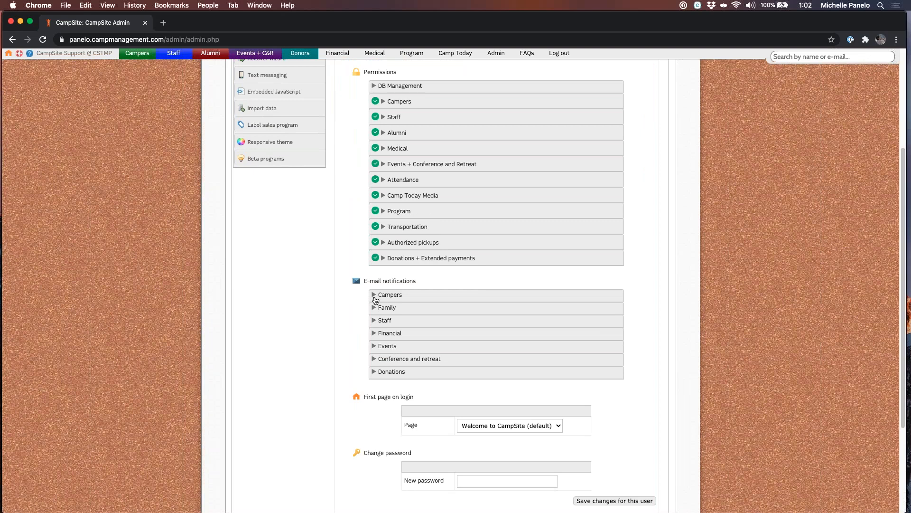
pyautogui.click(375, 295)
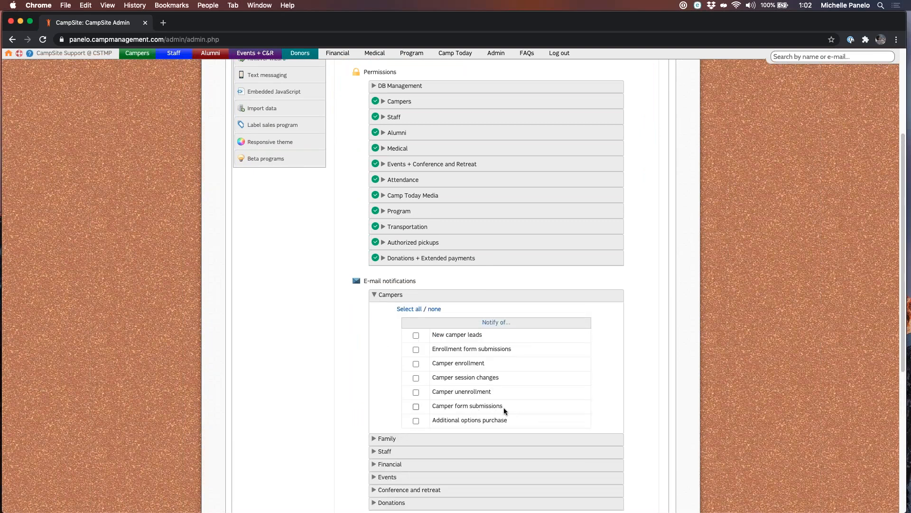
pyautogui.moveTo(502, 408); pyautogui.dragTo(430, 411)
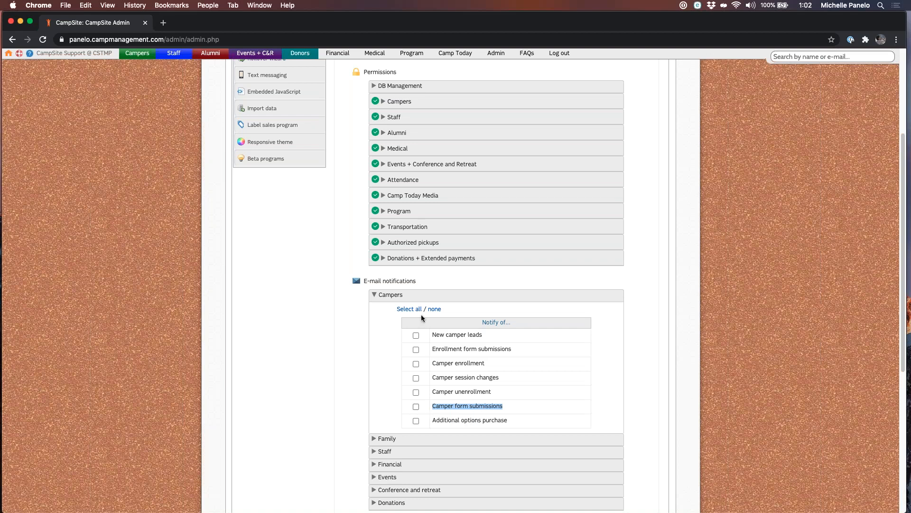
pyautogui.click(197, 259)
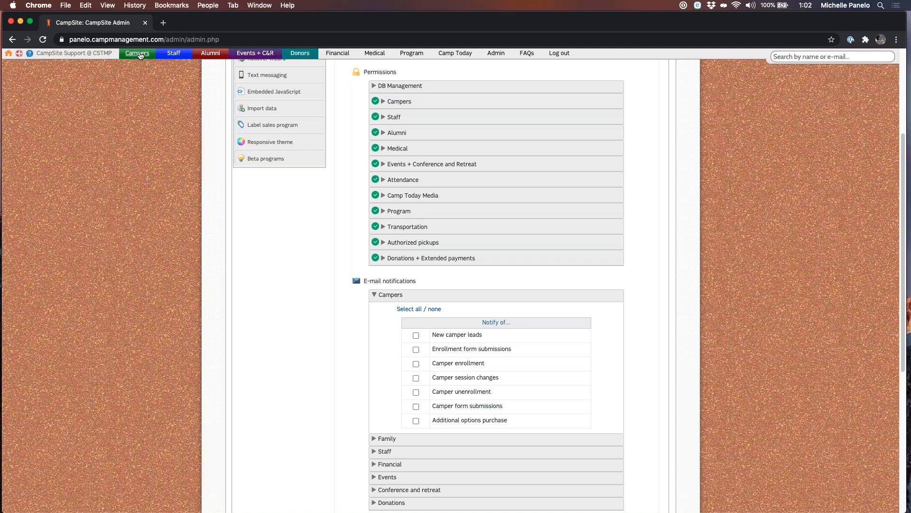
# Step: Return to the camper forms and start a new 2021 yearly form named Field Trip Permission Slip
pyautogui.moveTo(140, 54)
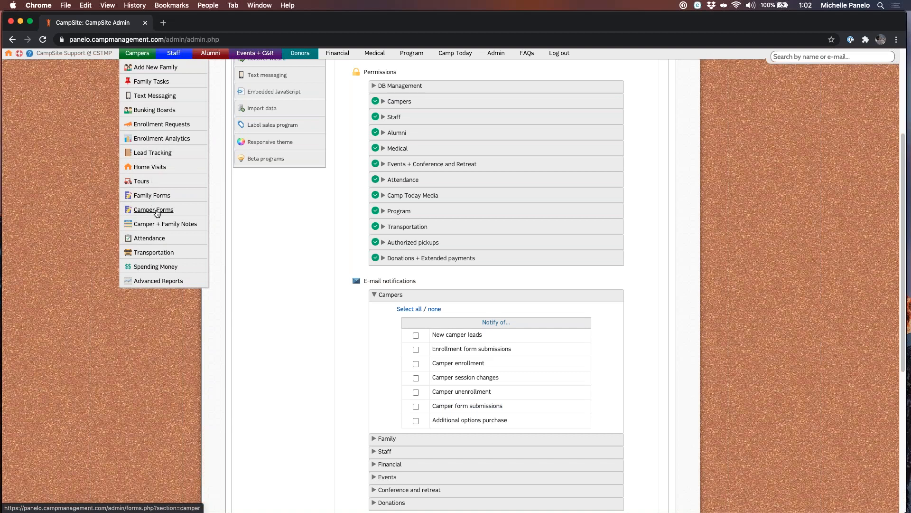
pyautogui.click(157, 213)
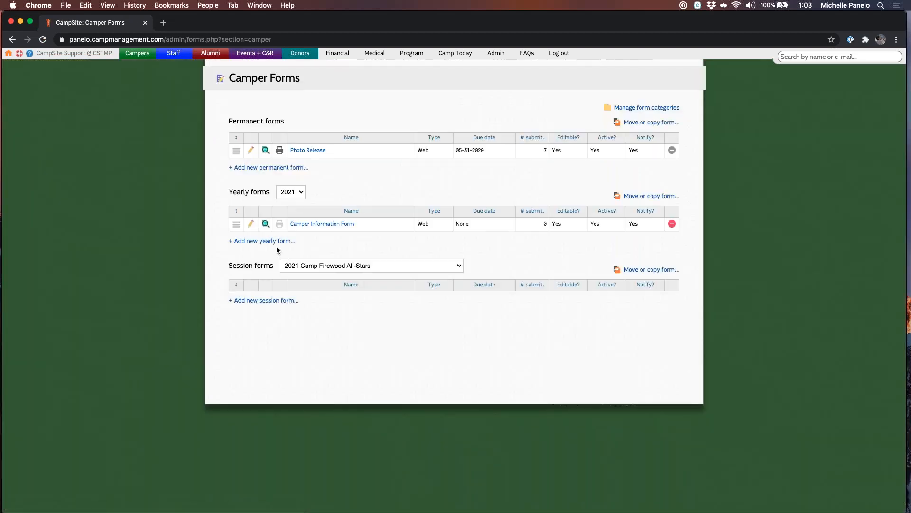
pyautogui.click(275, 242)
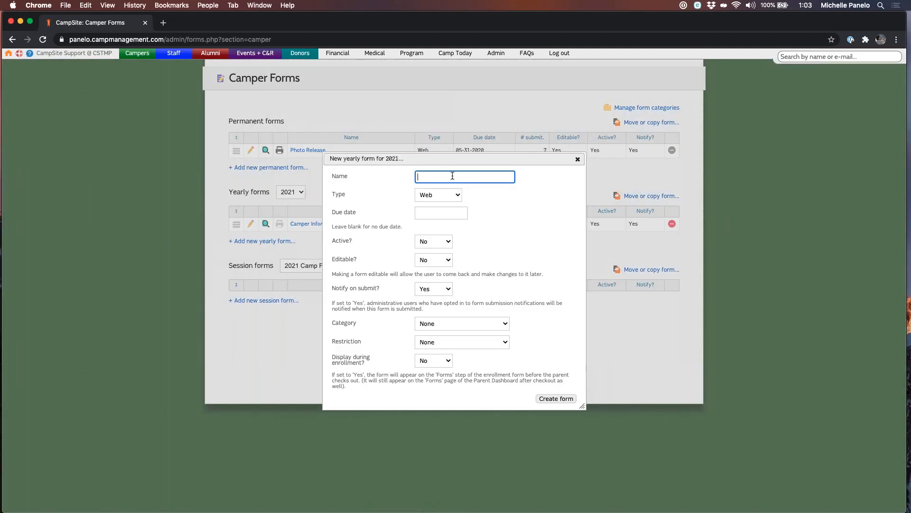
pyautogui.write('Field Trip Permission Slip')
pyautogui.click(422, 297)
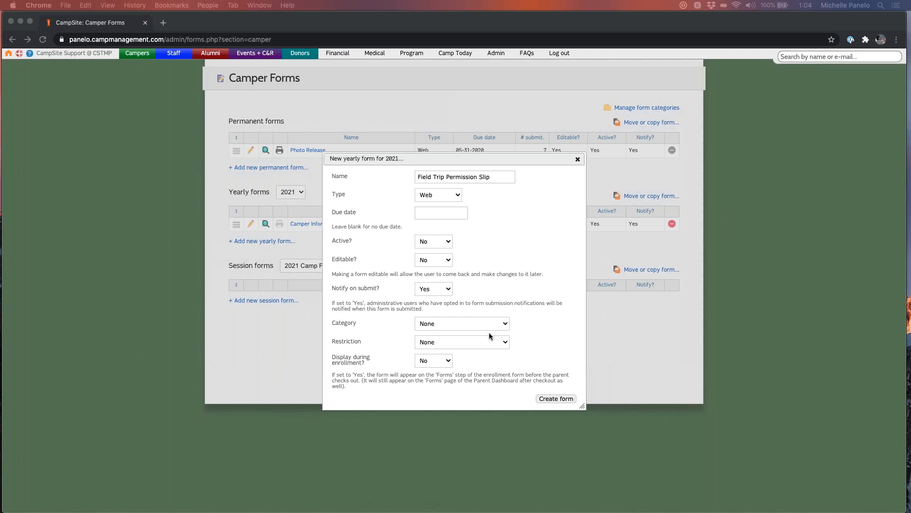
# Step: Assign the permission slip form to the Trip Forms category
pyautogui.click(478, 324)
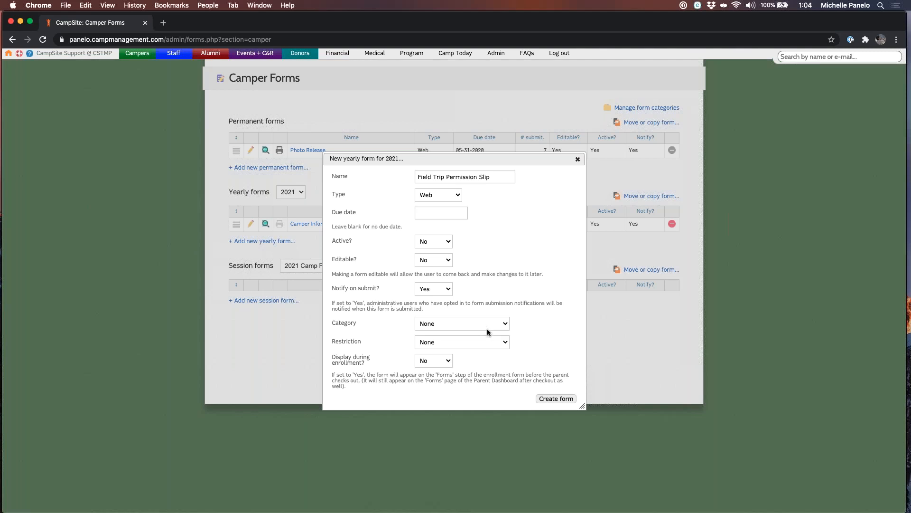
pyautogui.click(480, 326)
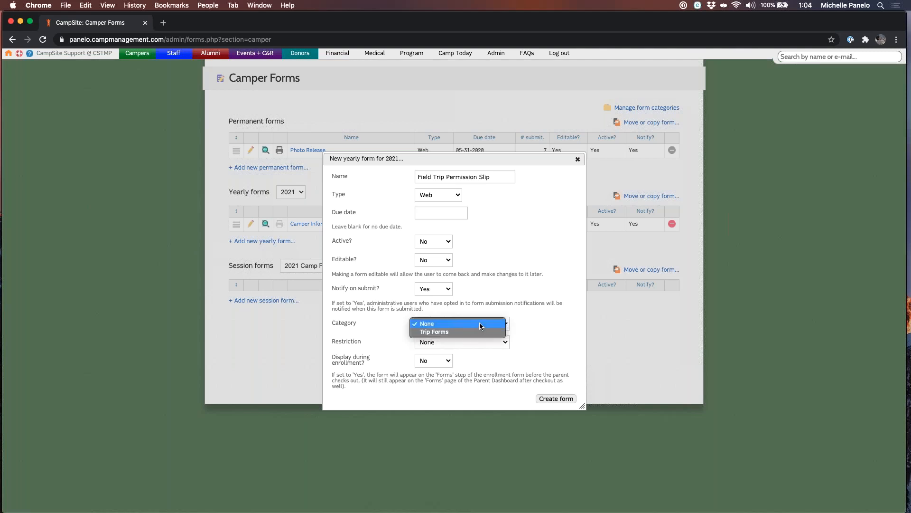
pyautogui.click(434, 332)
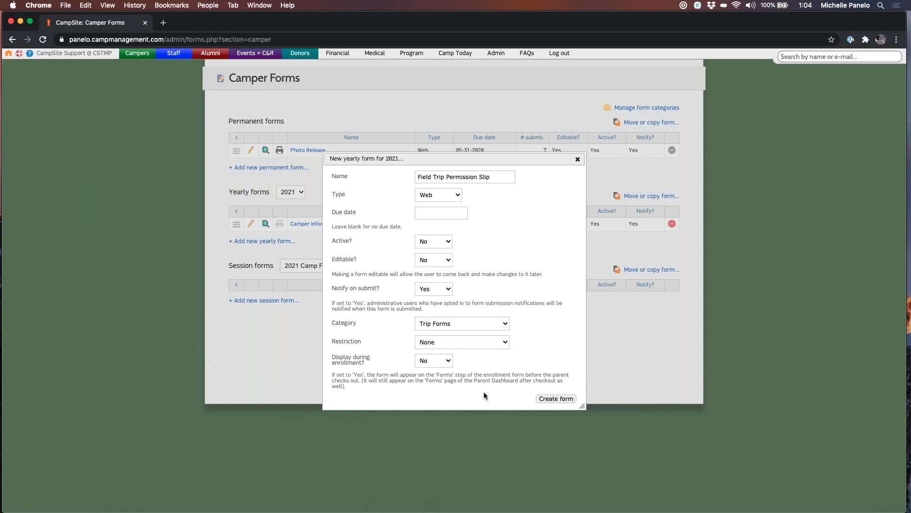
# Step: Restrict the form to campers who appear on the report 2021 - Campers Ages 8-10
pyautogui.click(475, 348)
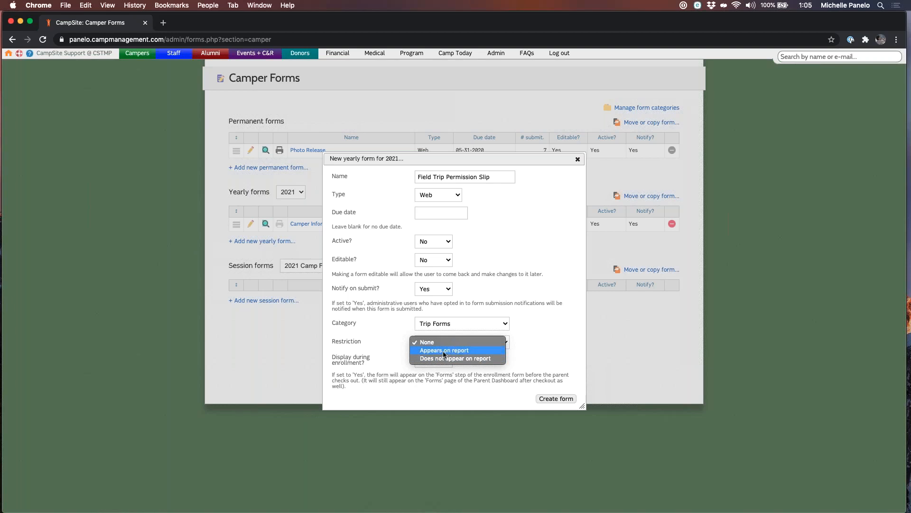
pyautogui.click(465, 400)
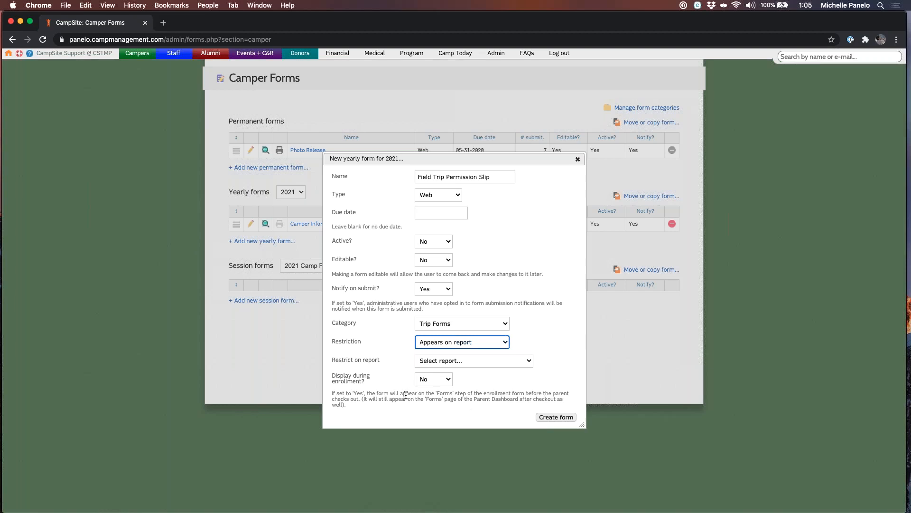
pyautogui.click(435, 361)
pyautogui.click(434, 361)
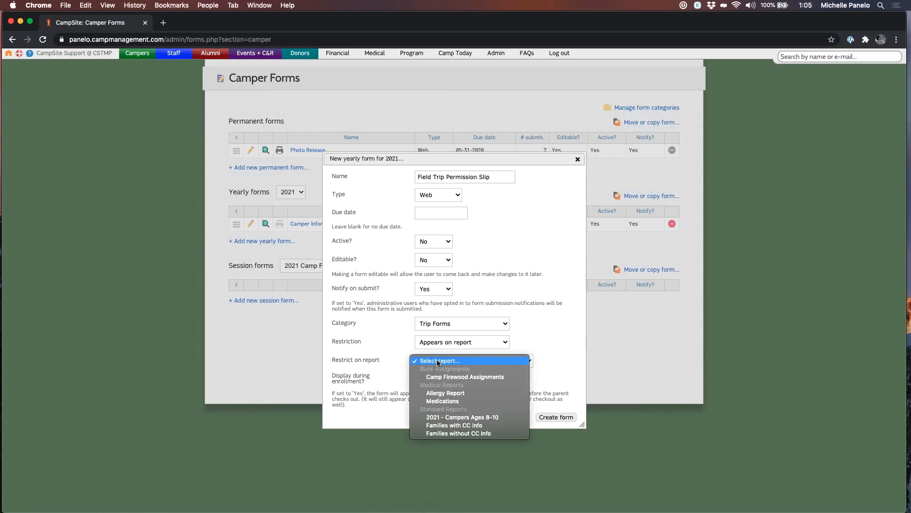
pyautogui.click(452, 421)
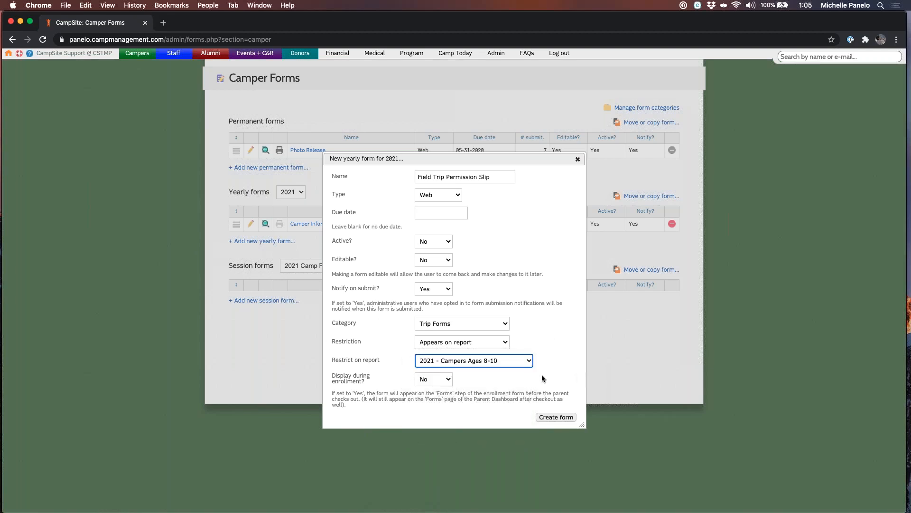
# Step: Set the permission slip form to display during enrollment and make it required to enroll
pyautogui.click(514, 388)
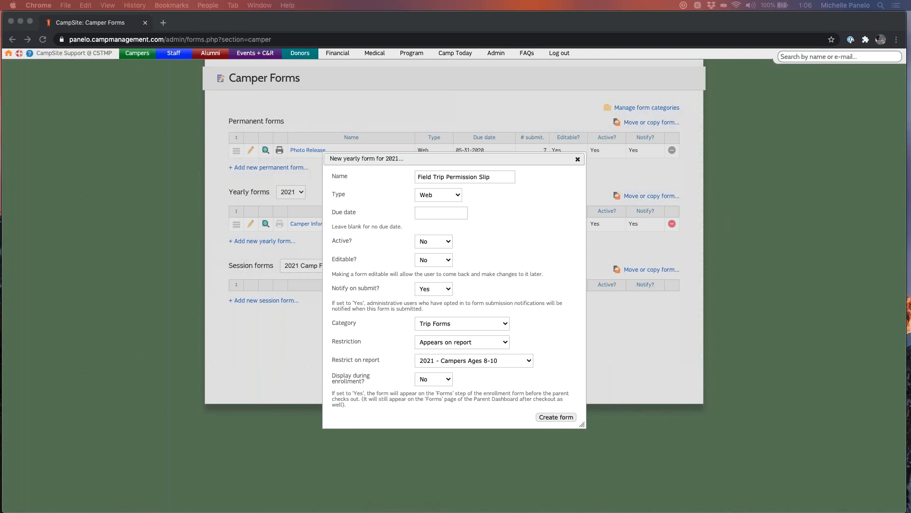
pyautogui.click(397, 405)
pyautogui.click(432, 382)
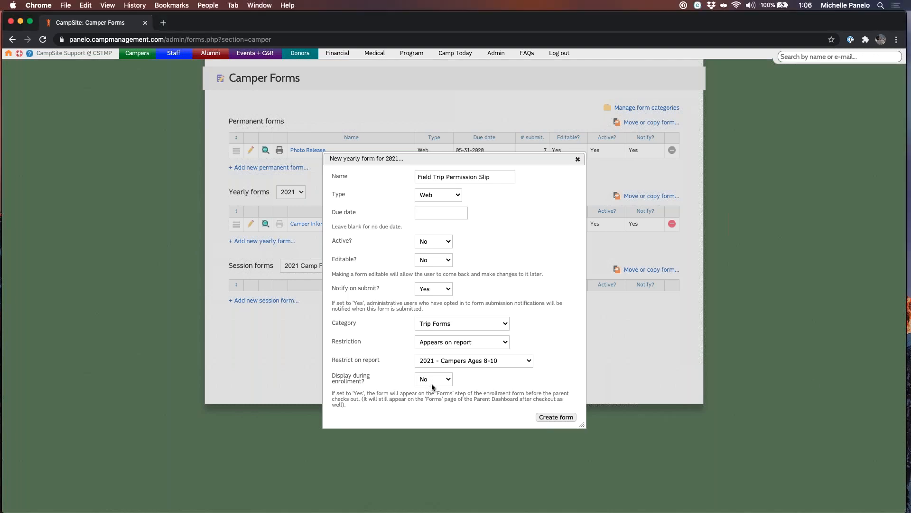
pyautogui.click(431, 372)
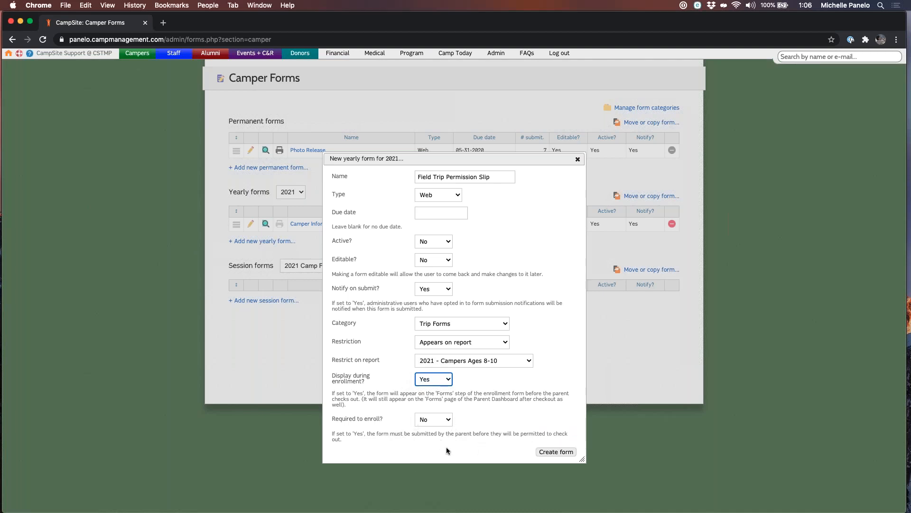
pyautogui.click(429, 421)
pyautogui.click(430, 412)
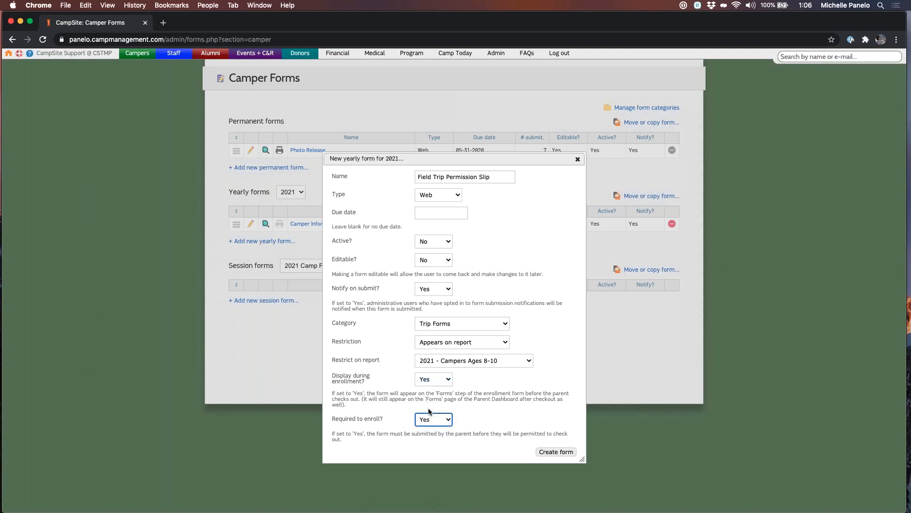
# Step: Switch the form's display during enrollment off and back on
pyautogui.click(429, 380)
pyautogui.click(499, 430)
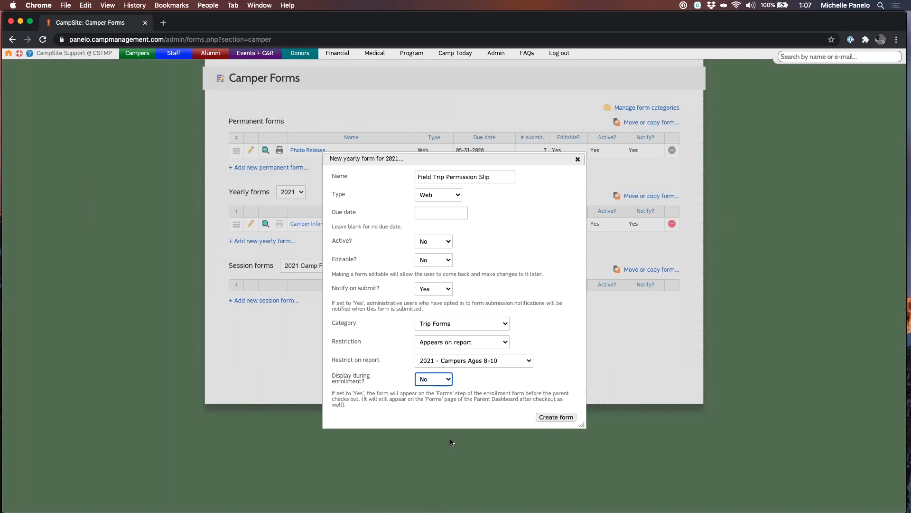
pyautogui.click(438, 379)
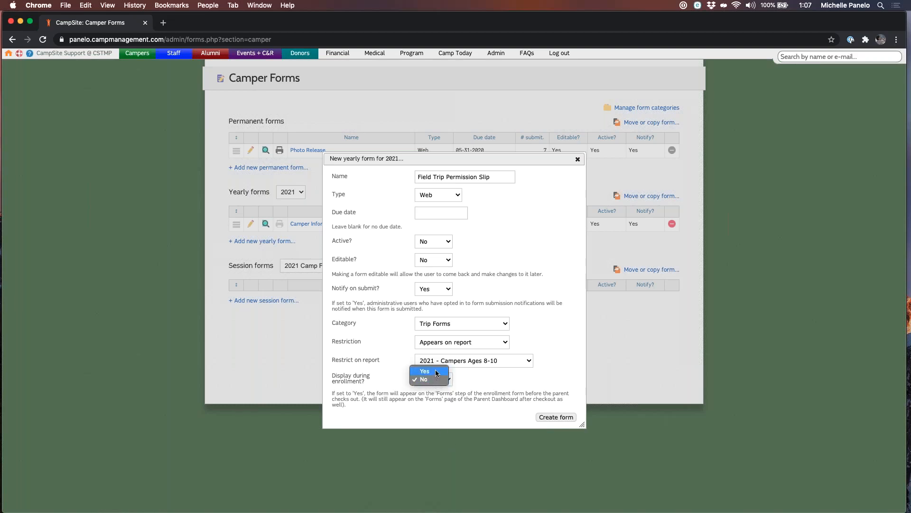
pyautogui.click(434, 371)
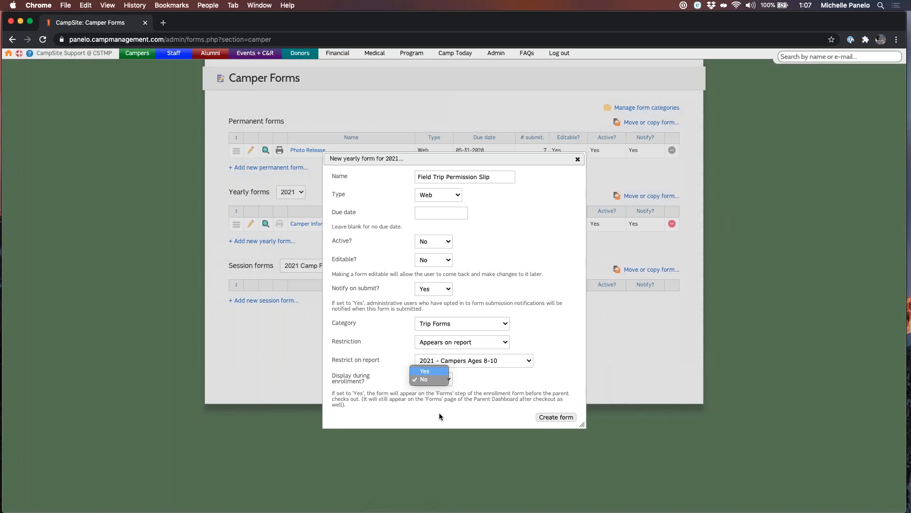
# Step: Create the Field Trip Permission Slip form and open it in the form editor
pyautogui.click(493, 422)
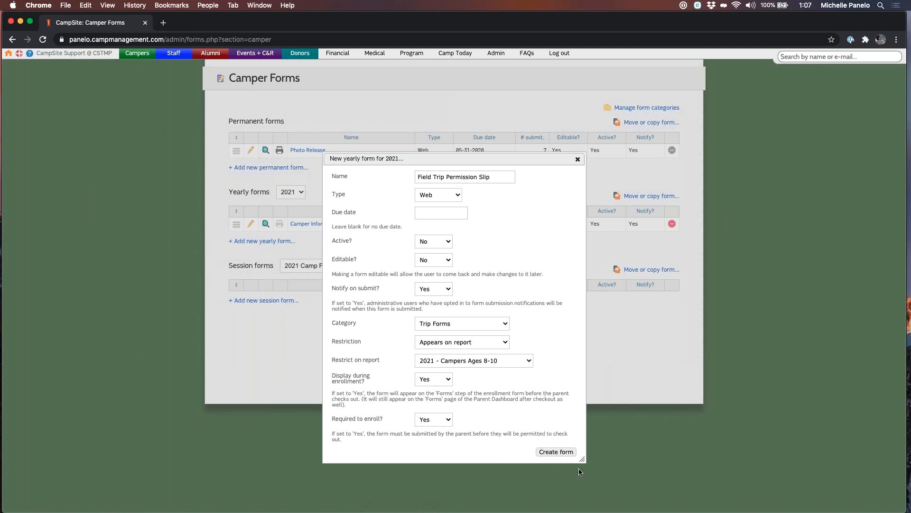
pyautogui.click(554, 456)
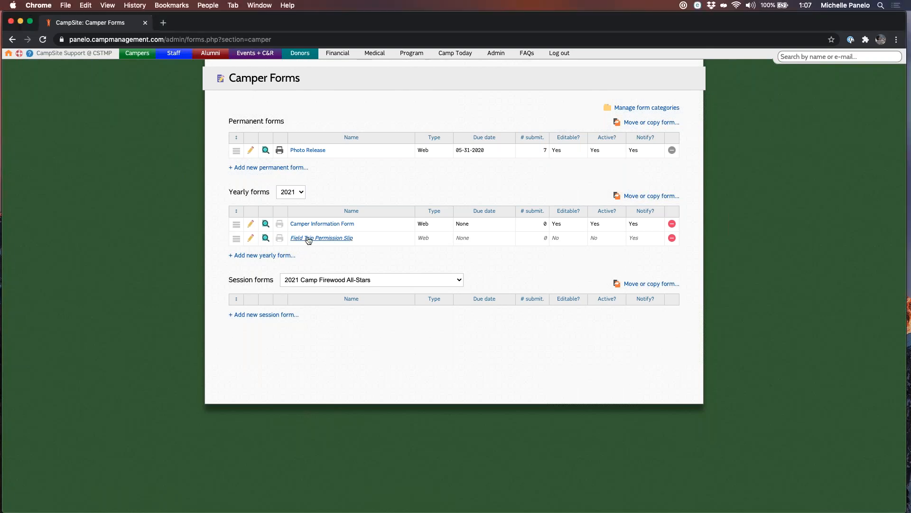
pyautogui.click(316, 239)
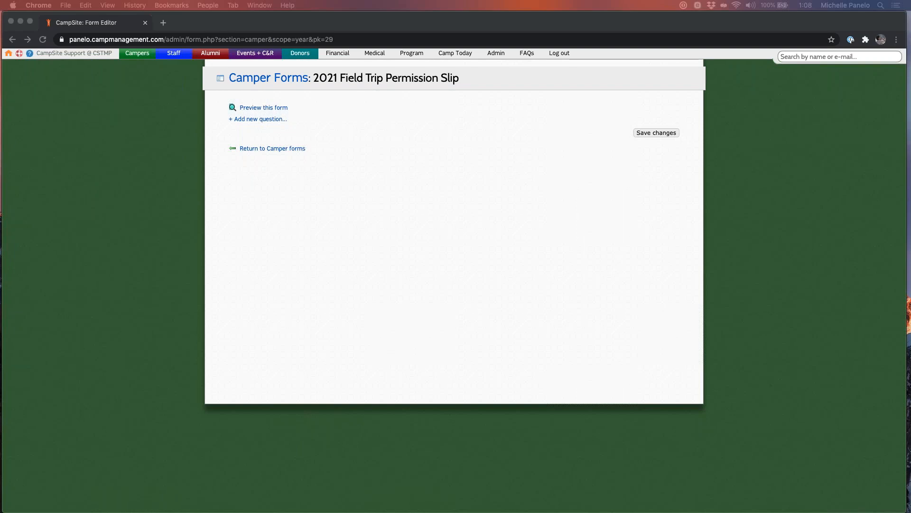
pyautogui.click(460, 262)
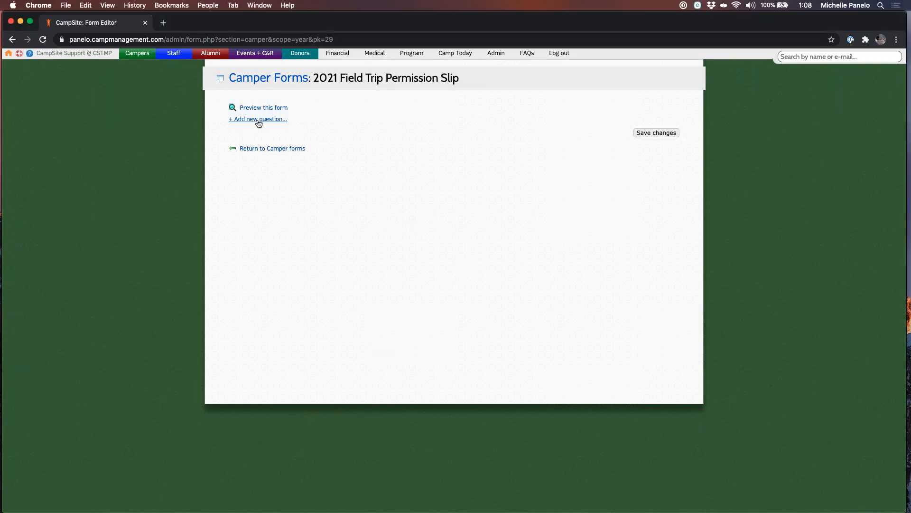
# Step: Add a first question whose text is Field Trip Permission Slip, copied from the form's title
pyautogui.click(253, 119)
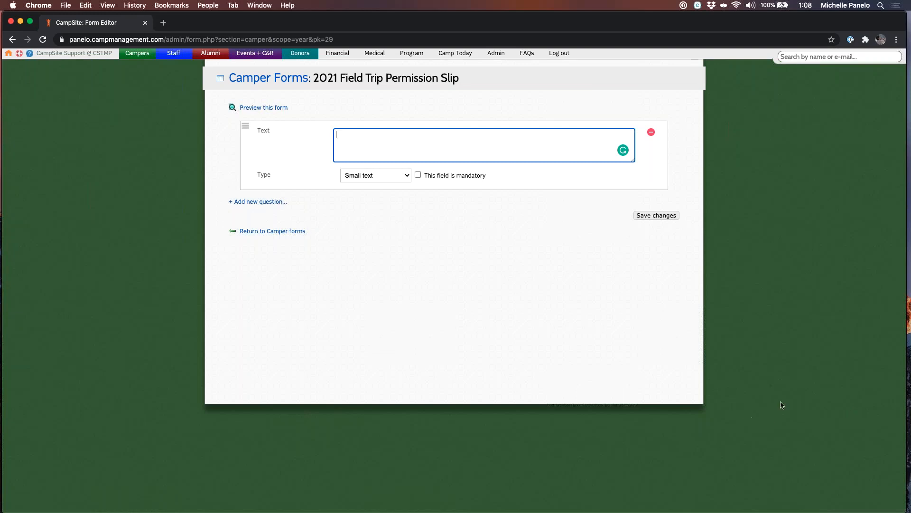
pyautogui.click(459, 99)
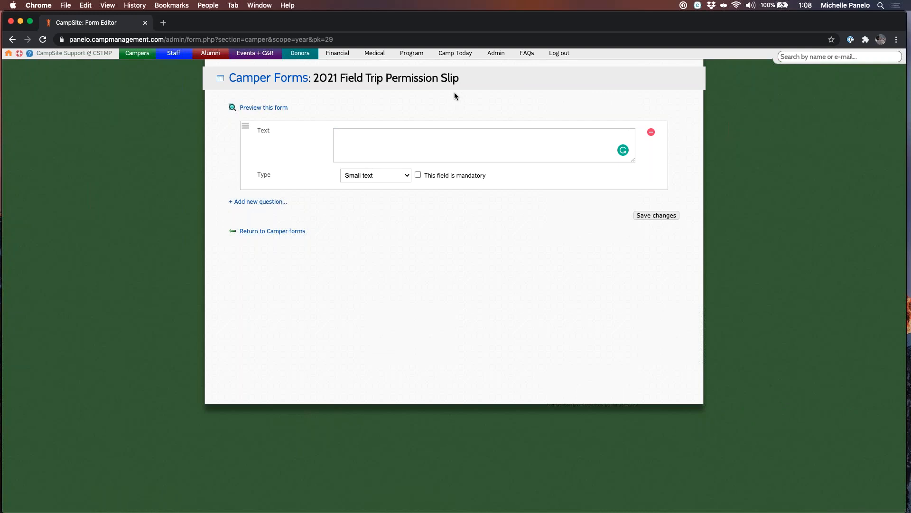
pyautogui.moveTo(460, 77); pyautogui.dragTo(339, 75)
pyautogui.press('super+c')
pyautogui.click(400, 139)
pyautogui.press('super+v')
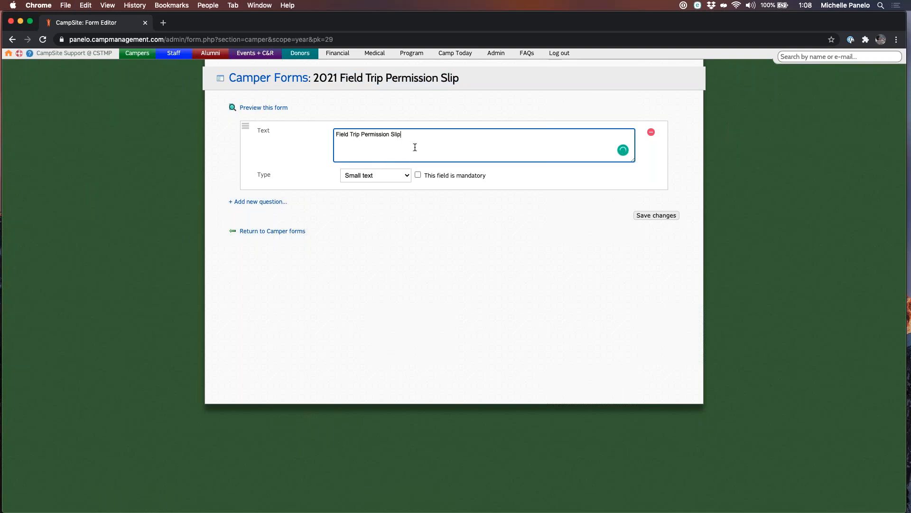
# Step: Set the Field Trip Permission Slip question's type to Header and save the form
pyautogui.click(388, 178)
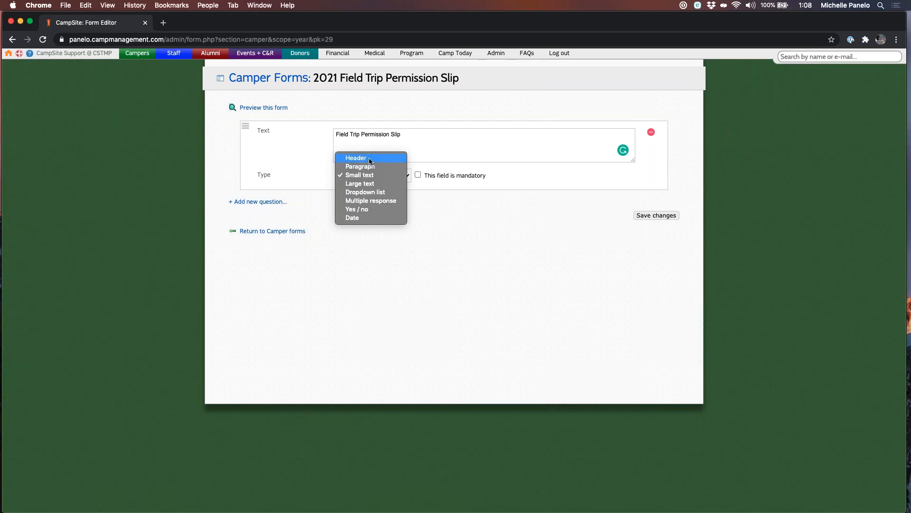
pyautogui.click(377, 158)
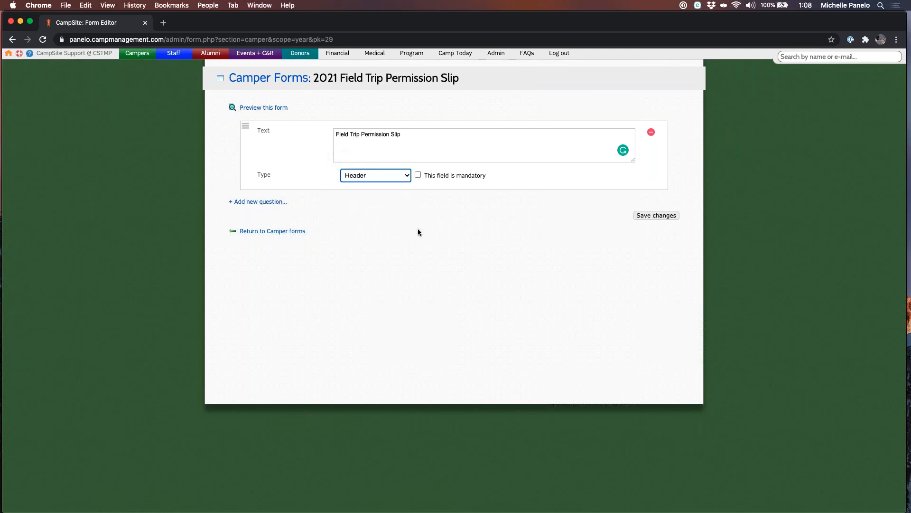
pyautogui.click(669, 216)
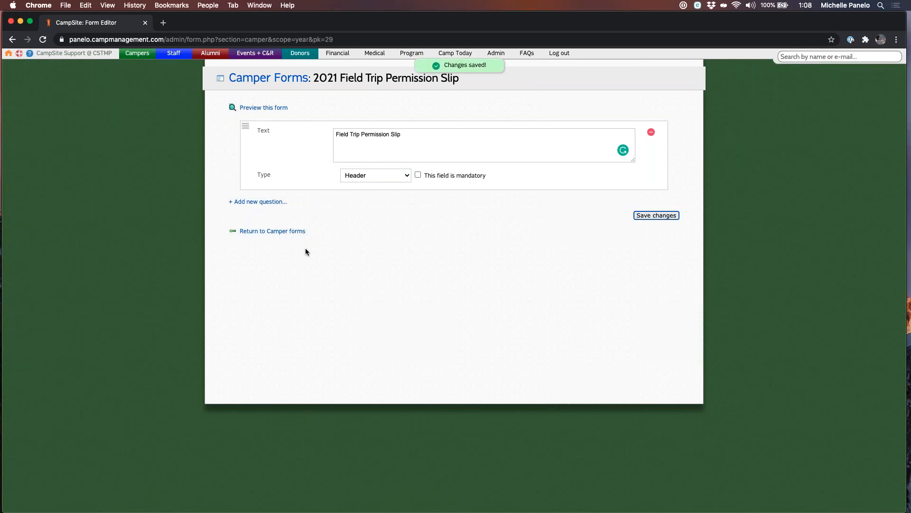
# Step: Add a second question reading "Do you give your permission to attend this year's field trip?"
pyautogui.click(259, 202)
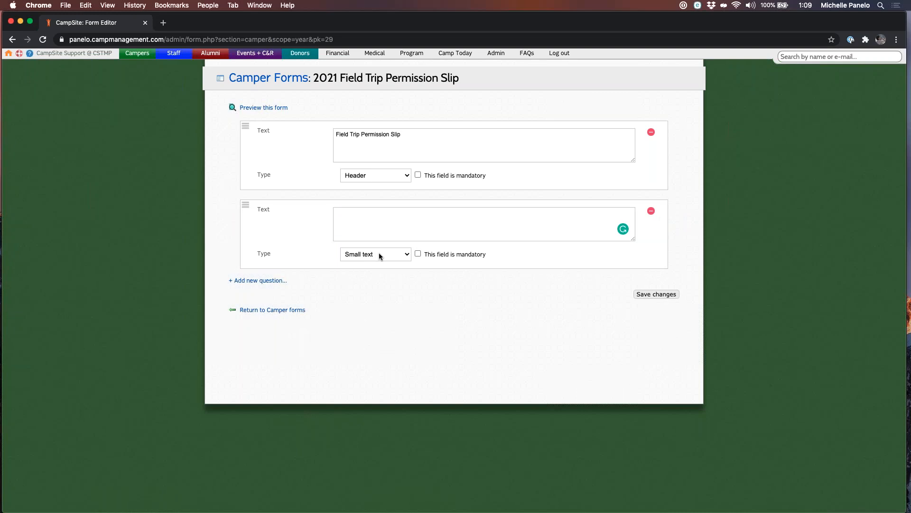
pyautogui.click(379, 254)
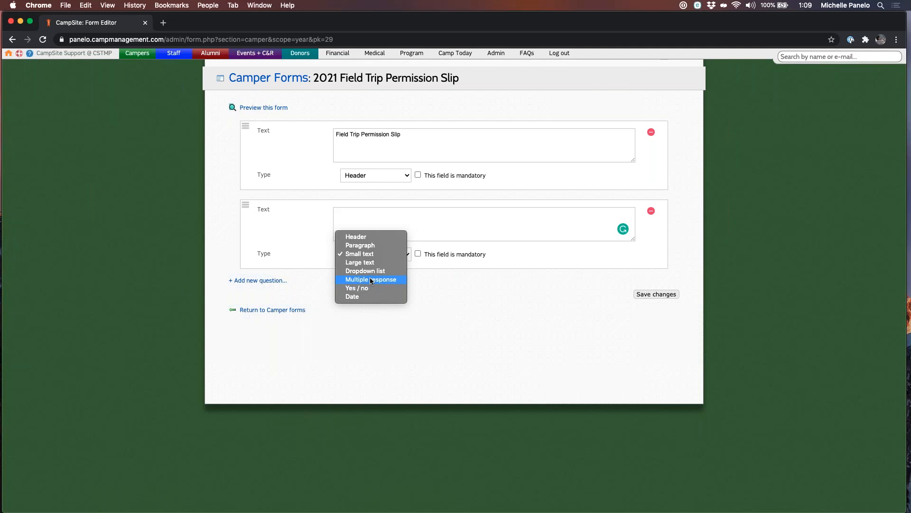
pyautogui.click(362, 212)
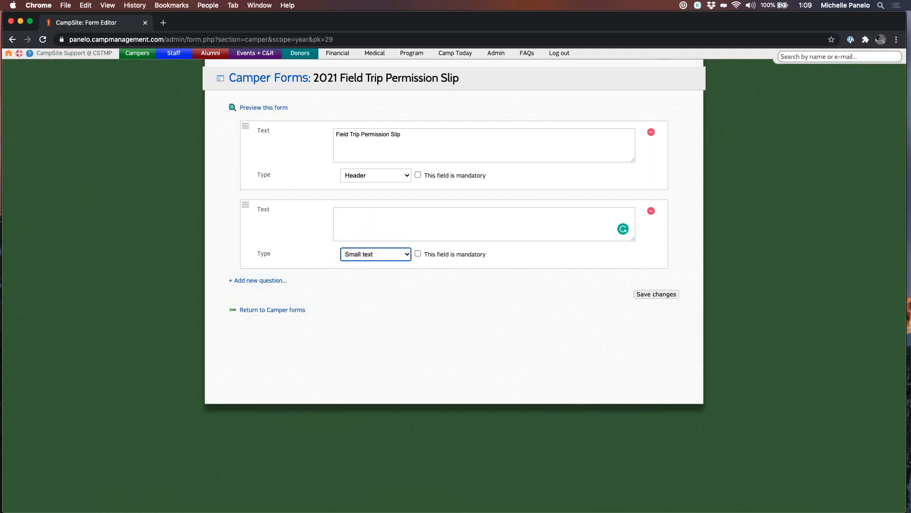
pyautogui.click(464, 218)
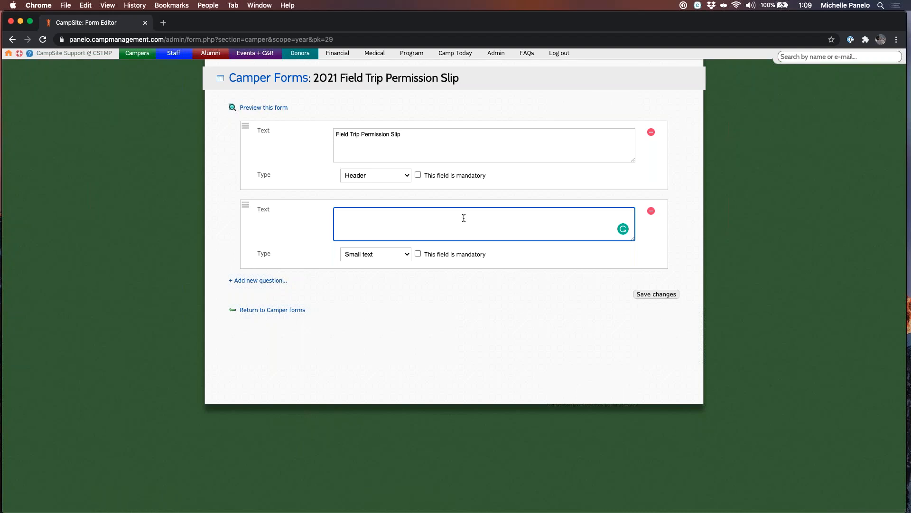
pyautogui.write('Do you give your permission to attend this year')
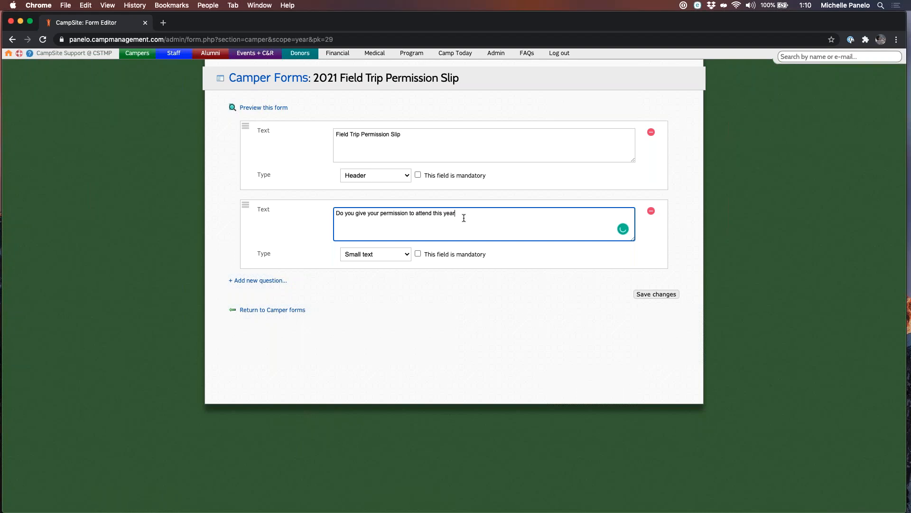
pyautogui.write("'s field trip?")
# Step: Make the permission question mandatory and set its type to Yes / no
pyautogui.click(418, 254)
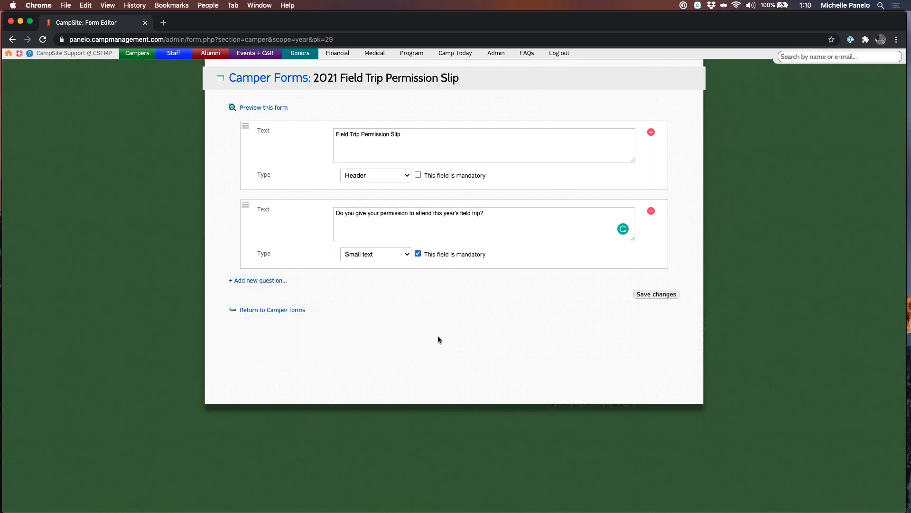
pyautogui.click(386, 255)
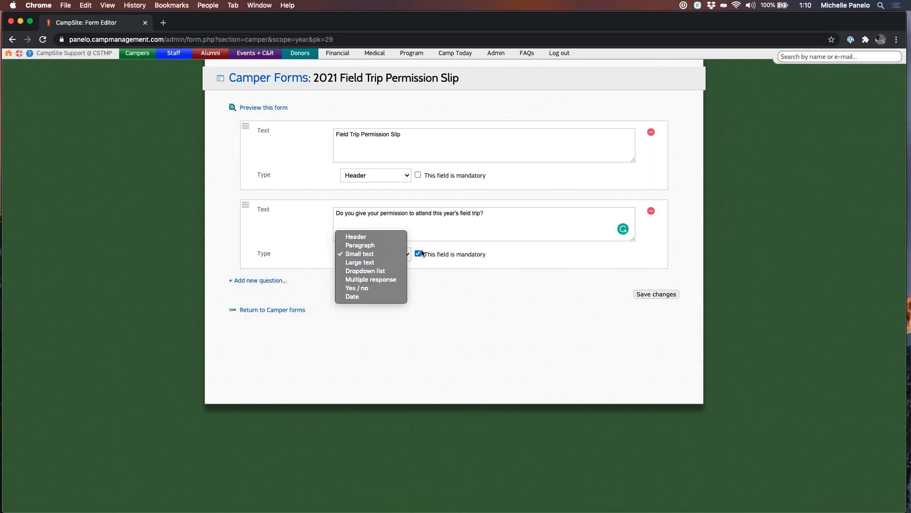
pyautogui.click(385, 288)
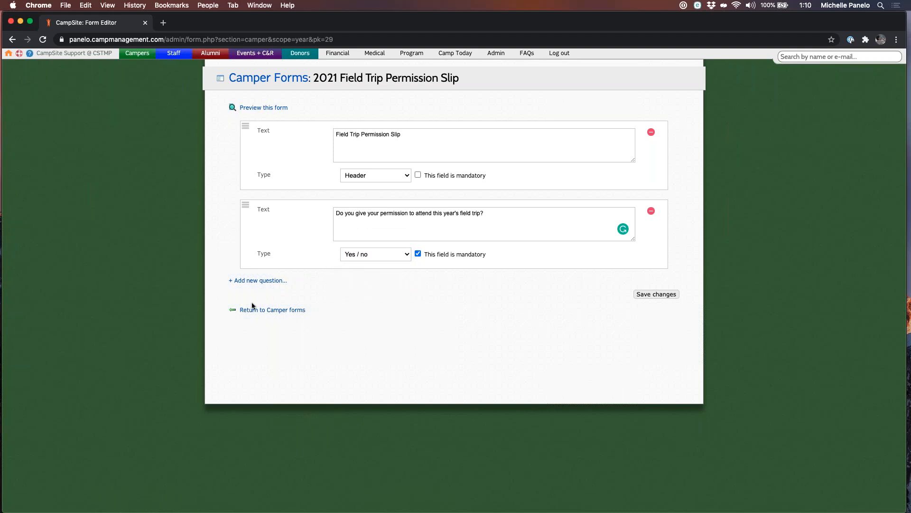
# Step: Add a mandatory Small text question reading "E-signature:" below the permission question
pyautogui.click(255, 280)
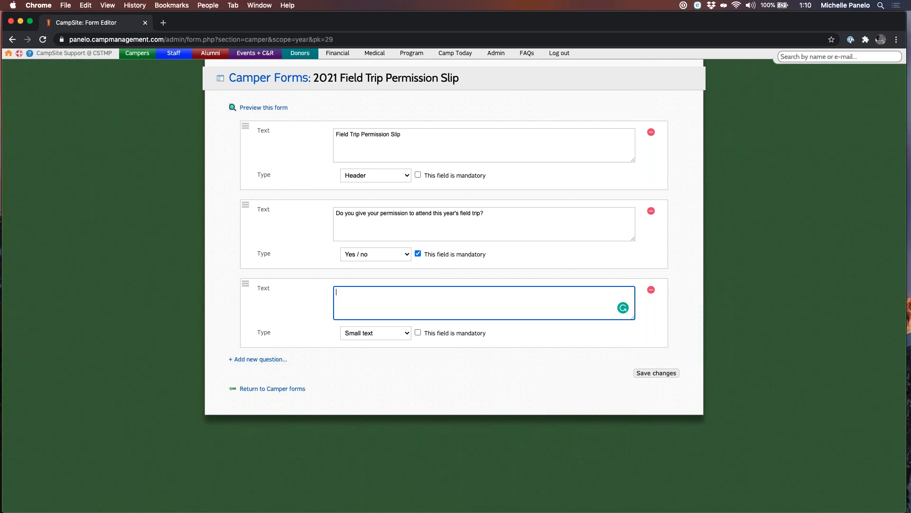
pyautogui.write('E')
pyautogui.write('E-sg')
pyautogui.press('BackSpace')
pyautogui.write('igt')
pyautogui.write('t')
pyautogui.press('BackSpace')
pyautogui.write('ntu')
pyautogui.press('BackSpace')
pyautogui.press('BackSpace')
pyautogui.press('BackSpace')
pyautogui.press('BackSpace')
pyautogui.write('gnituare')
pyautogui.moveTo(354, 288)
pyautogui.click(360, 308)
pyautogui.click(451, 333)
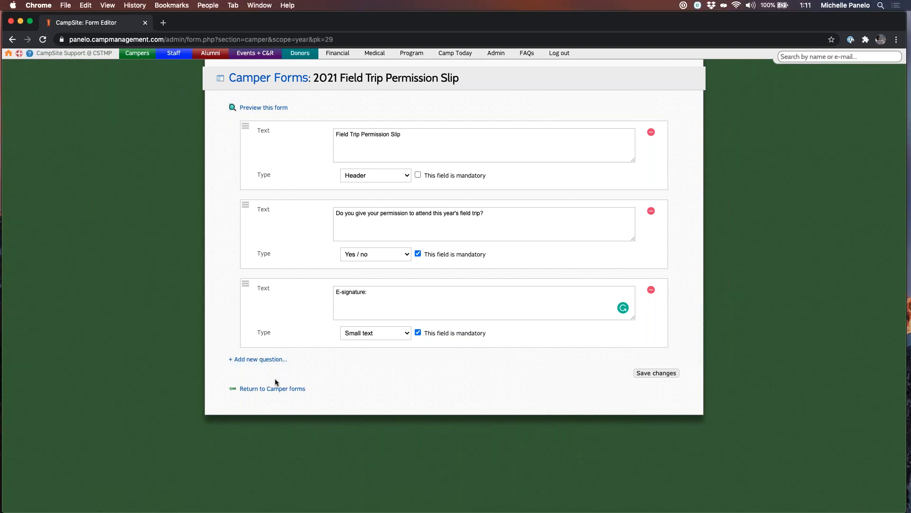
# Step: Add a mandatory question reading "Date:" with the type Date, and save the form
pyautogui.click(261, 360)
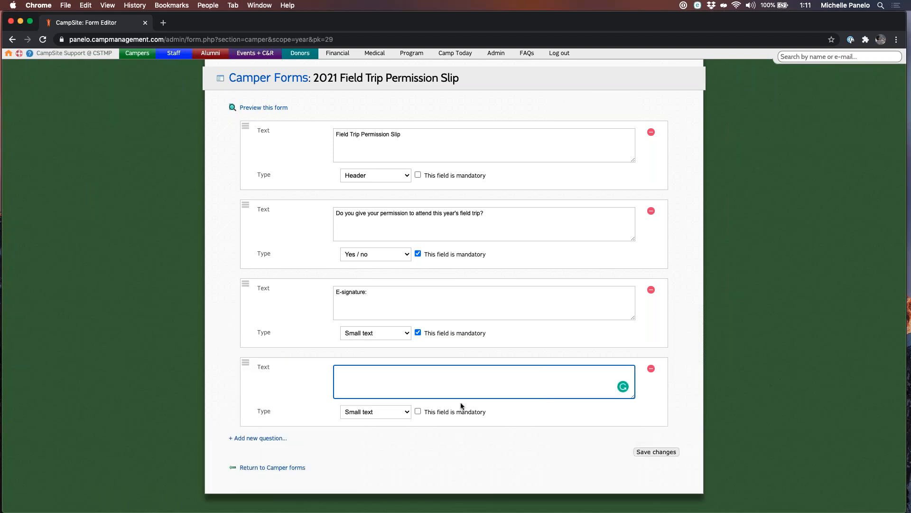
pyautogui.write('Date:')
pyautogui.click(418, 411)
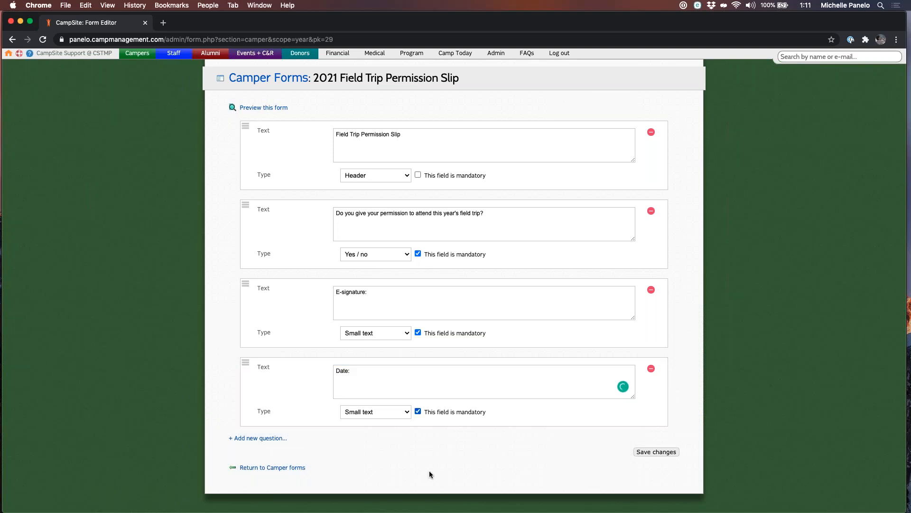
pyautogui.click(382, 415)
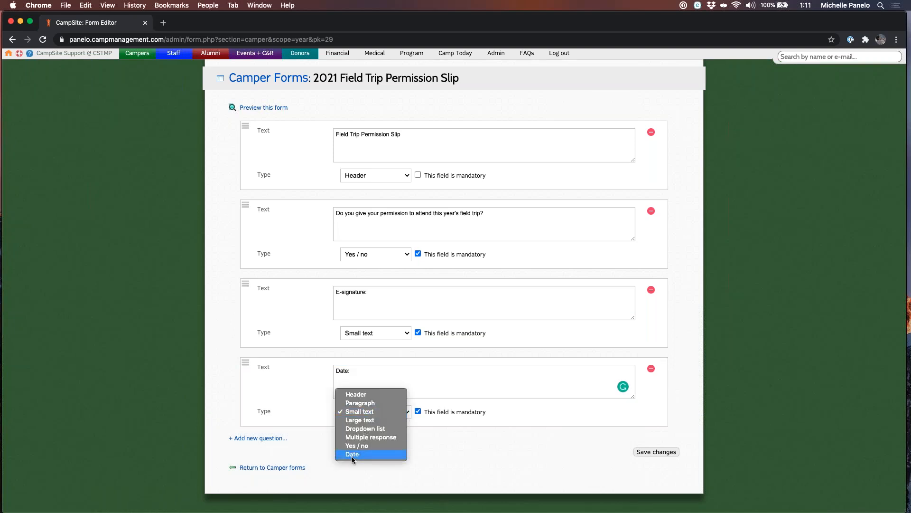
pyautogui.click(398, 458)
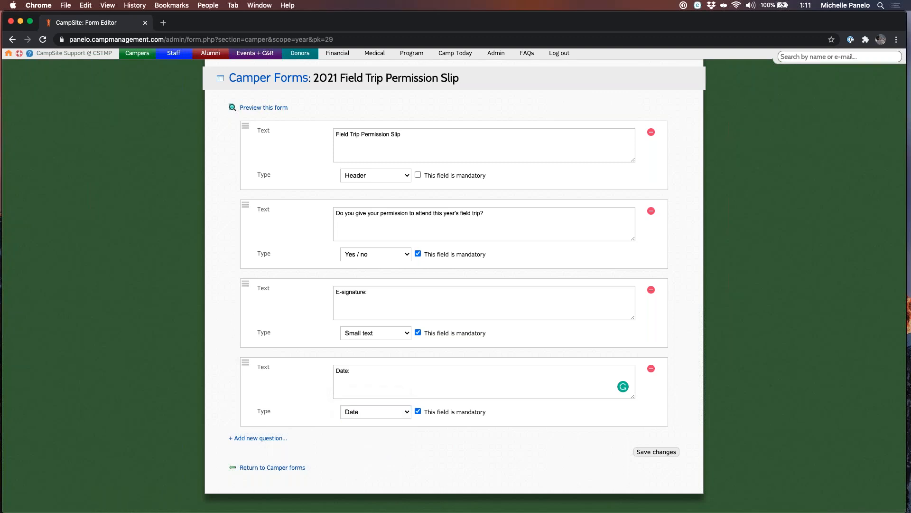
pyautogui.click(659, 453)
pyautogui.moveTo(274, 376)
pyautogui.mouseDown()
pyautogui.moveTo(384, 341)
pyautogui.moveTo(302, 272)
pyautogui.moveTo(254, 271)
pyautogui.moveTo(311, 276)
pyautogui.moveTo(428, 325)
pyautogui.moveTo(303, 431)
pyautogui.moveTo(240, 352)
pyautogui.mouseUp()
pyautogui.click(655, 454)
# Step: Preview the permission slip form and try out its permission, e-signature and date fields
pyautogui.click(256, 108)
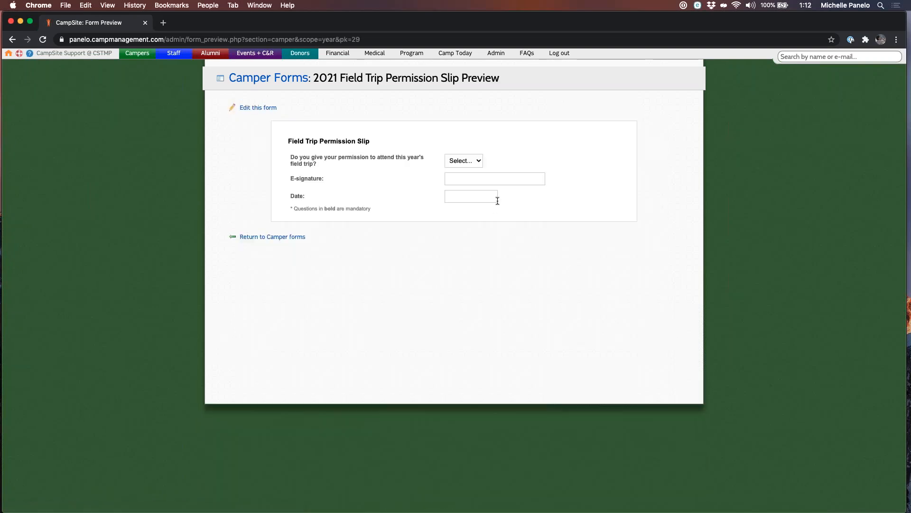
pyautogui.click(461, 161)
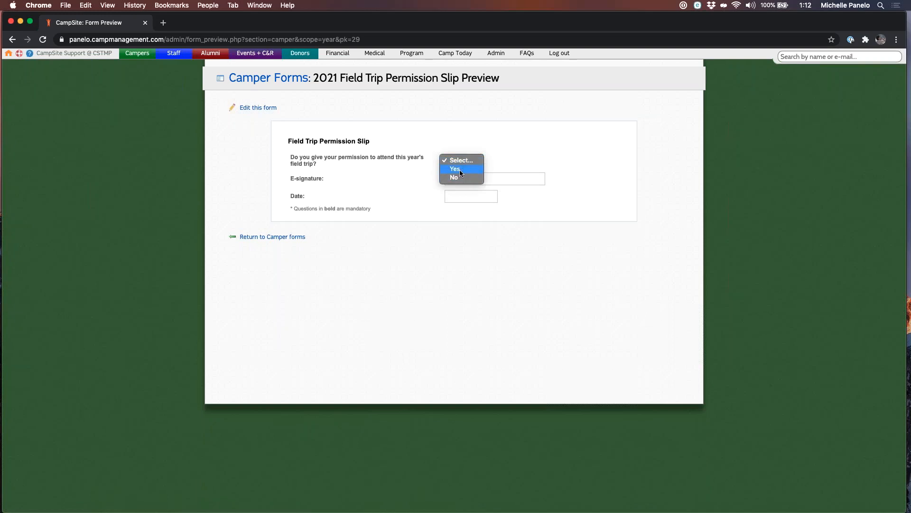
pyautogui.click(510, 144)
pyautogui.click(508, 178)
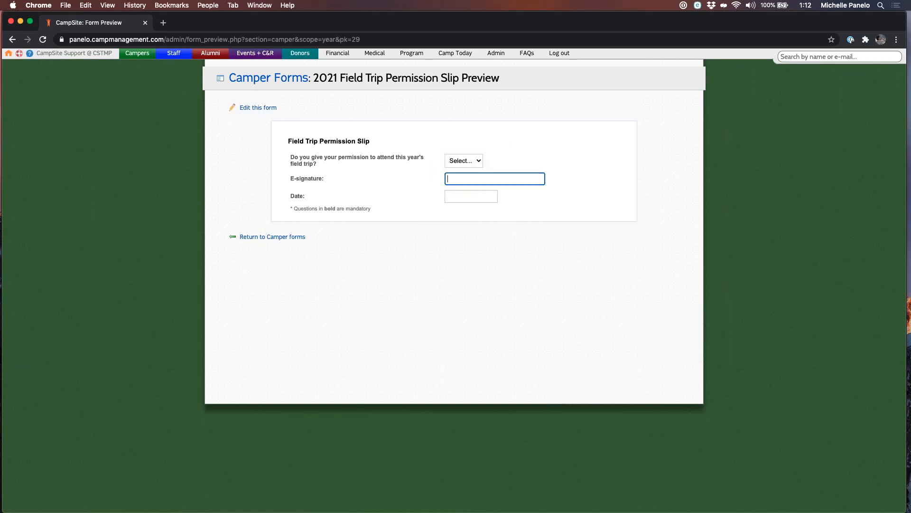
pyautogui.click(467, 197)
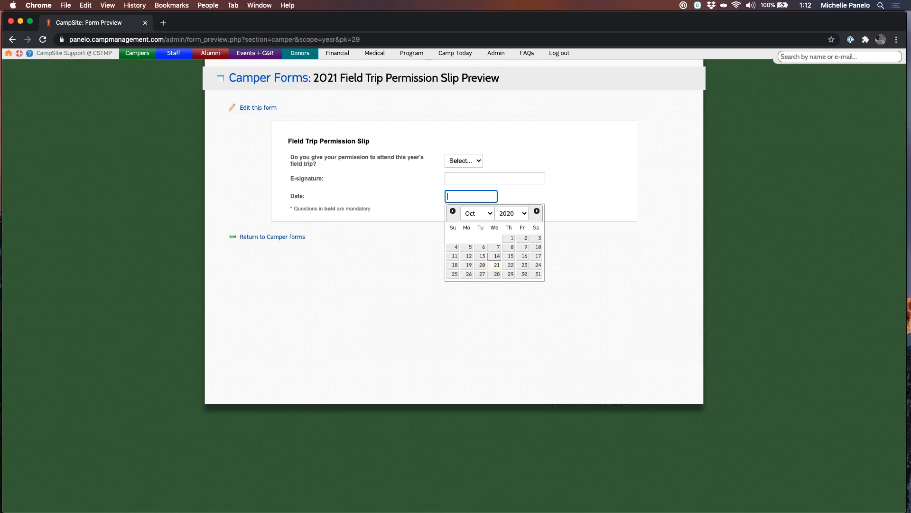
# Step: Leave the permission slip preview and return through its form editor to the list of camper forms
pyautogui.click(399, 101)
pyautogui.click(252, 110)
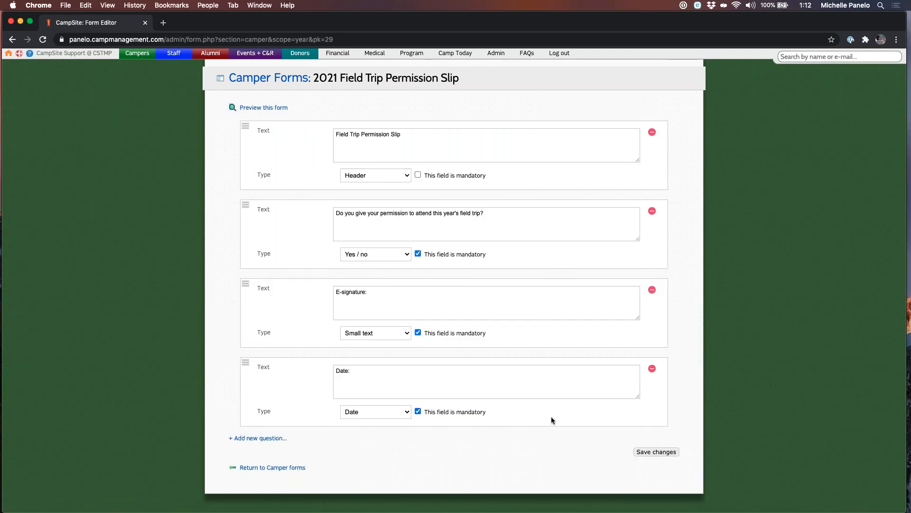
pyautogui.click(281, 468)
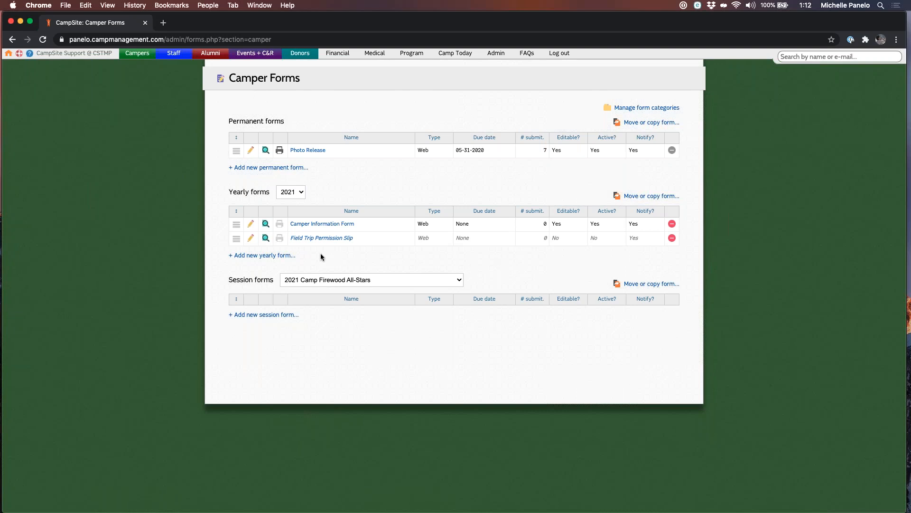
# Step: Edit the Field Trip Permission Slip form's settings to make it active, and update the form
pyautogui.click(251, 237)
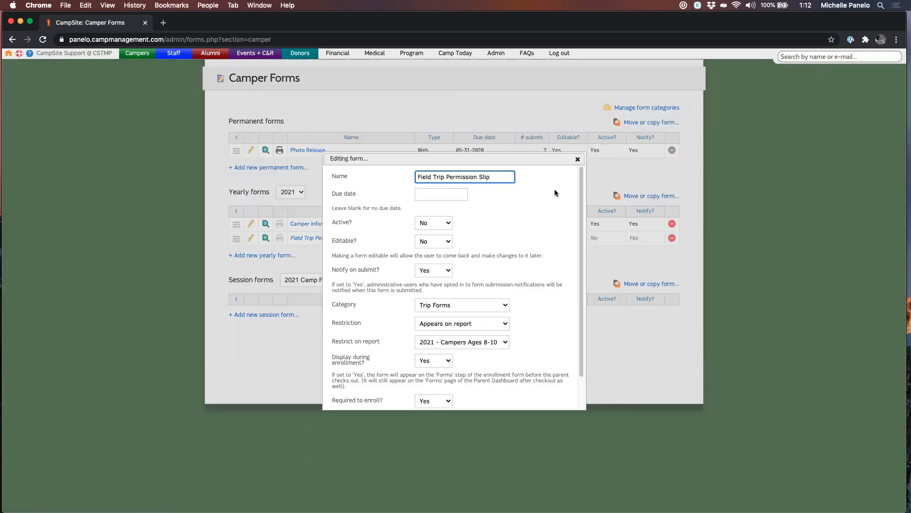
pyautogui.moveTo(581, 189); pyautogui.dragTo(582, 219)
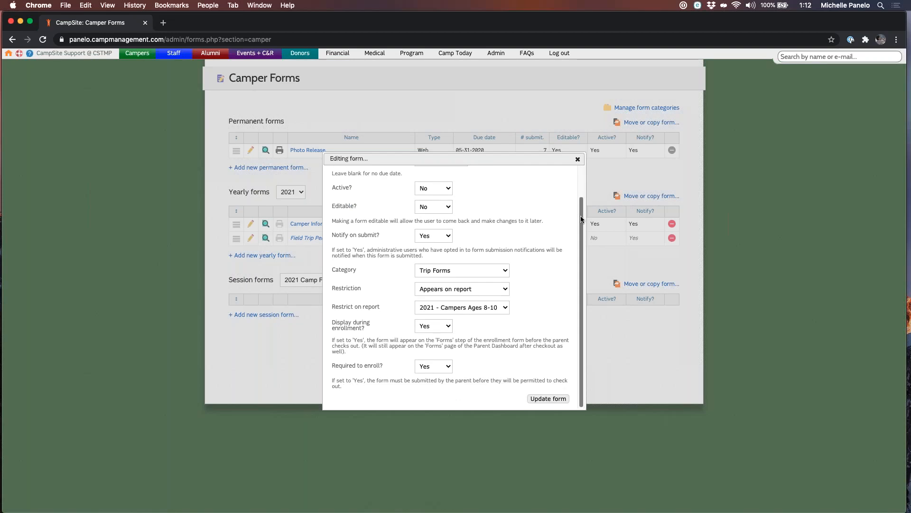
pyautogui.scroll(1, 429, 218)
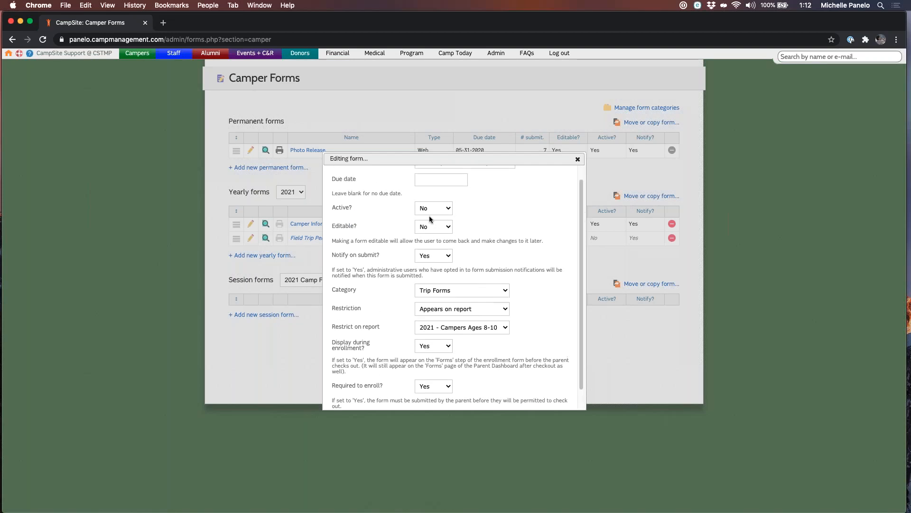
pyautogui.click(425, 200)
pyautogui.scroll(-1, 580, 327)
pyautogui.scroll(-1, 574, 361)
pyautogui.click(556, 402)
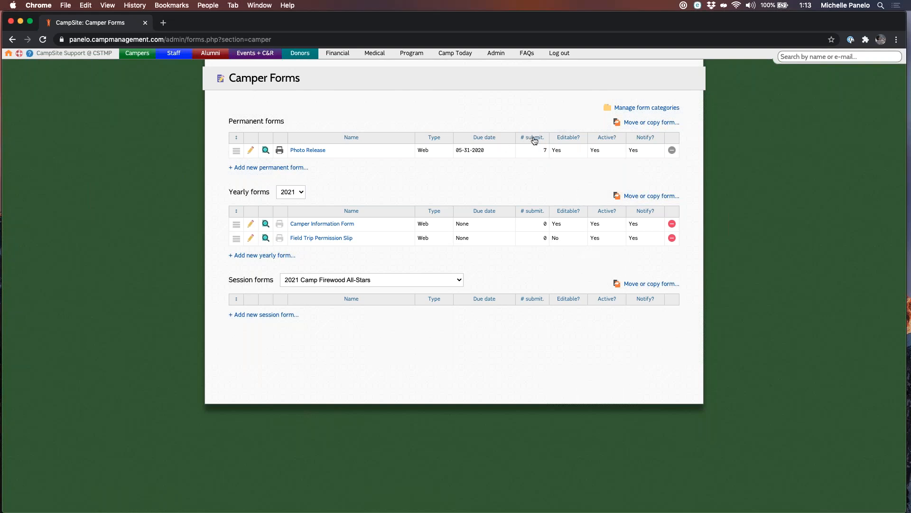
# Step: Examine the Photo Release form's submission count and its options for printing submissions, then close the print options
pyautogui.doubleClick(545, 150)
pyautogui.click(555, 191)
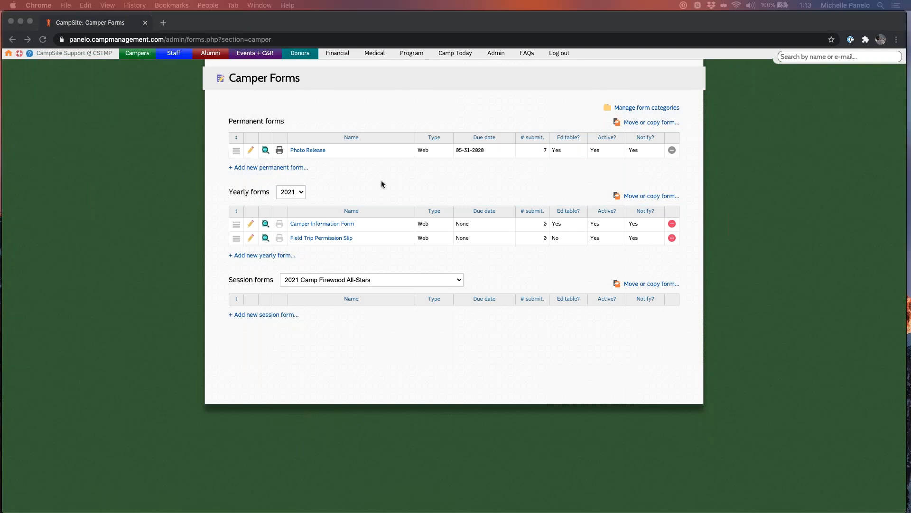
pyautogui.click(431, 195)
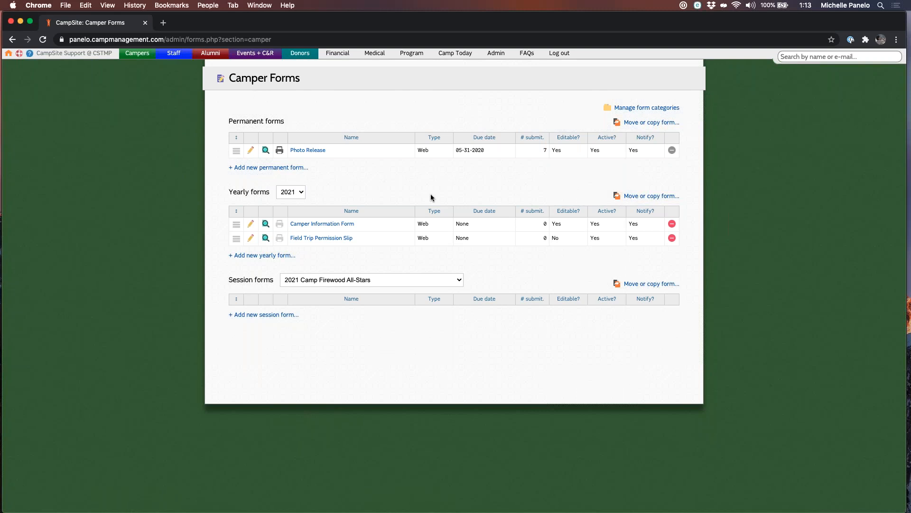
pyautogui.click(279, 151)
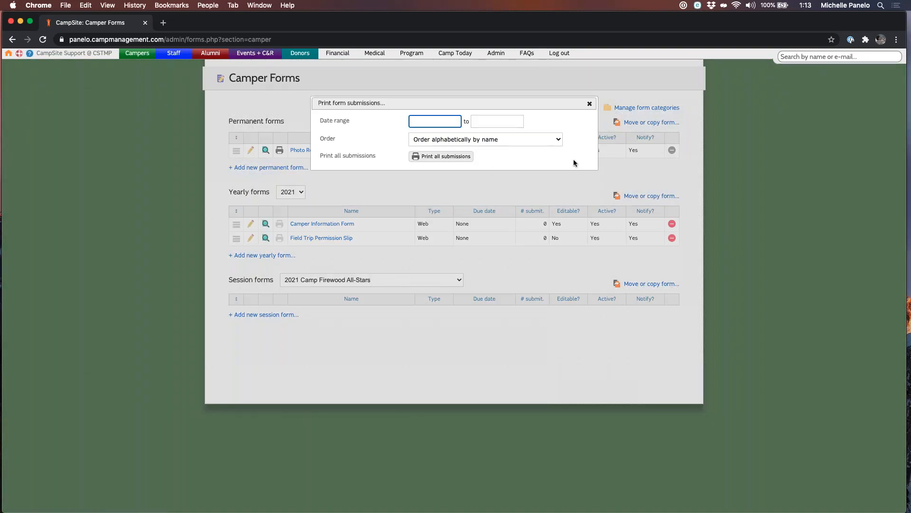
pyautogui.click(513, 161)
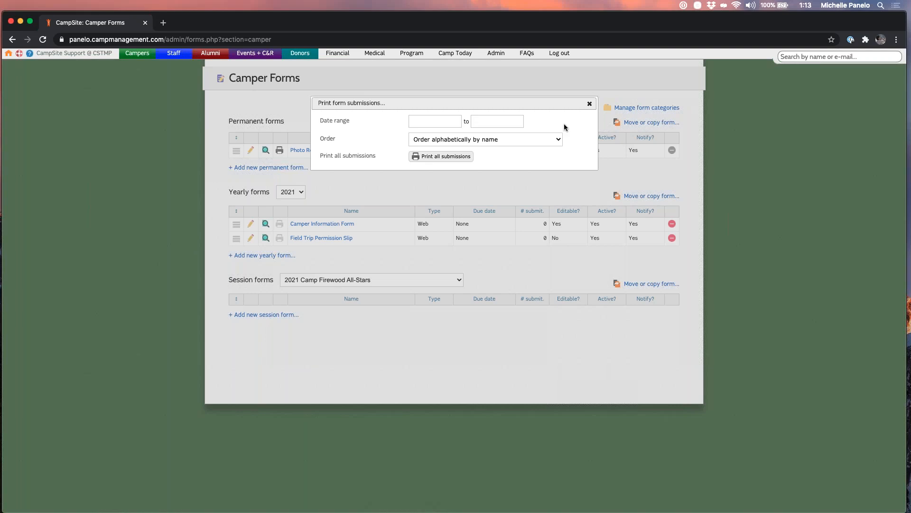
pyautogui.click(589, 103)
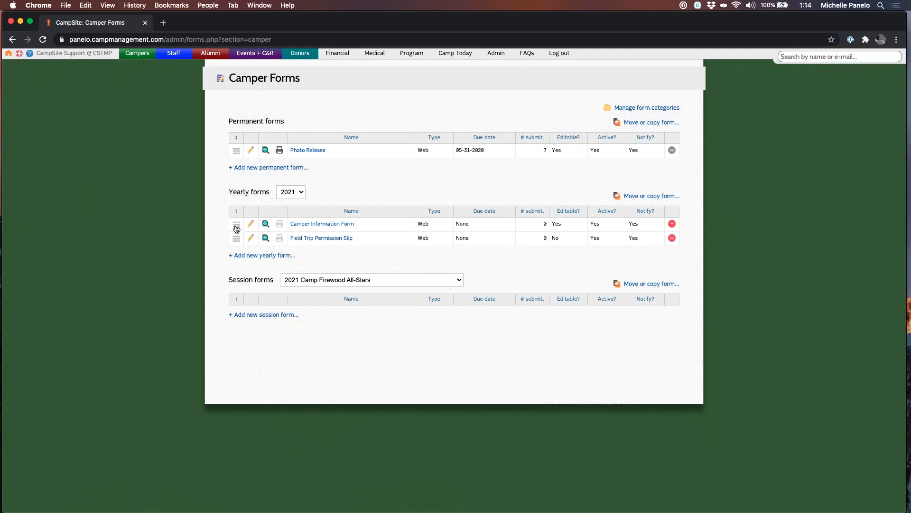
# Step: Reorder the 2021 yearly forms so that Camper Information Form comes below Field Trip Permission Slip
pyautogui.moveTo(237, 229); pyautogui.dragTo(237, 229)
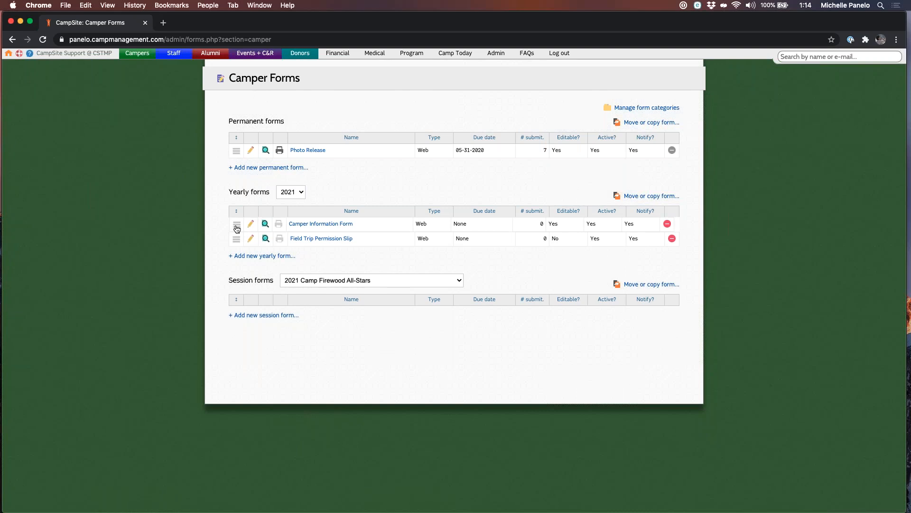
pyautogui.moveTo(237, 229); pyautogui.dragTo(253, 250)
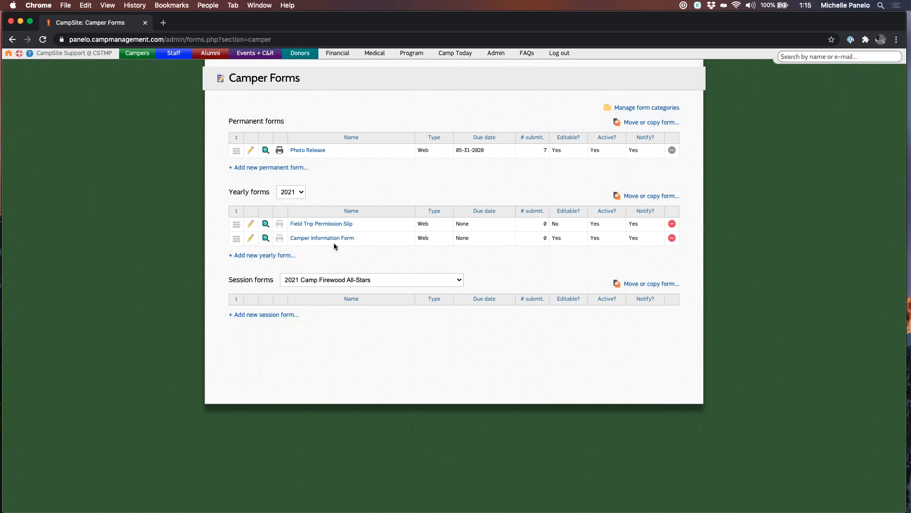
# Step: Start a Move of the permanent Photo Release form with Keep submissions set to Yes
pyautogui.click(653, 124)
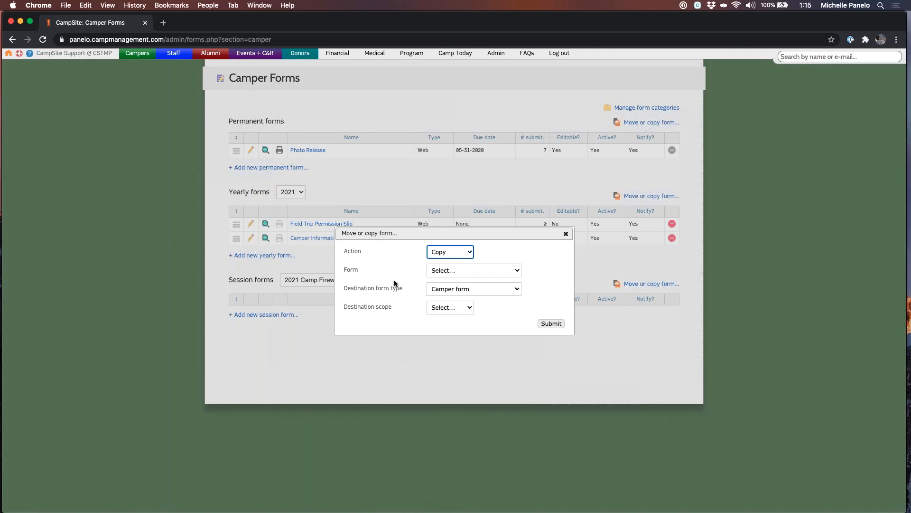
pyautogui.click(451, 253)
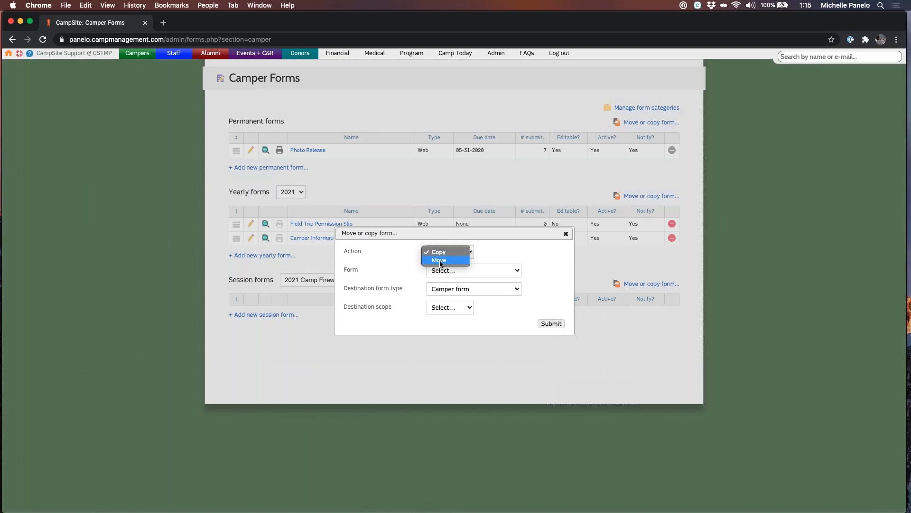
pyautogui.click(451, 260)
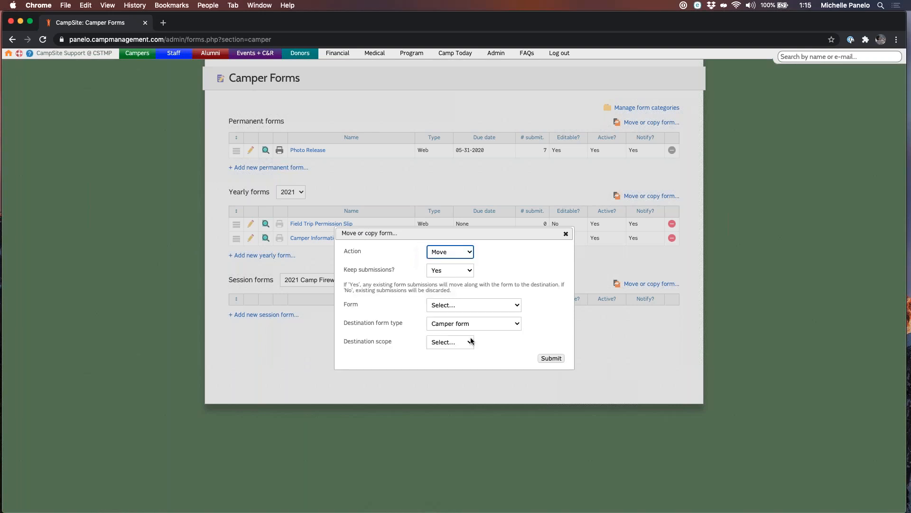
pyautogui.moveTo(394, 269); pyautogui.dragTo(343, 270)
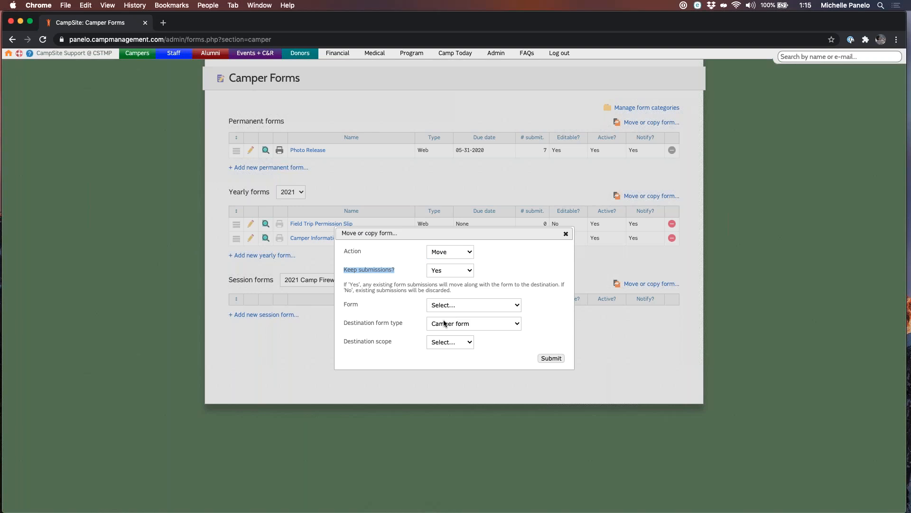
pyautogui.click(433, 288)
pyautogui.moveTo(348, 307); pyautogui.dragTo(449, 305)
pyautogui.click(449, 305)
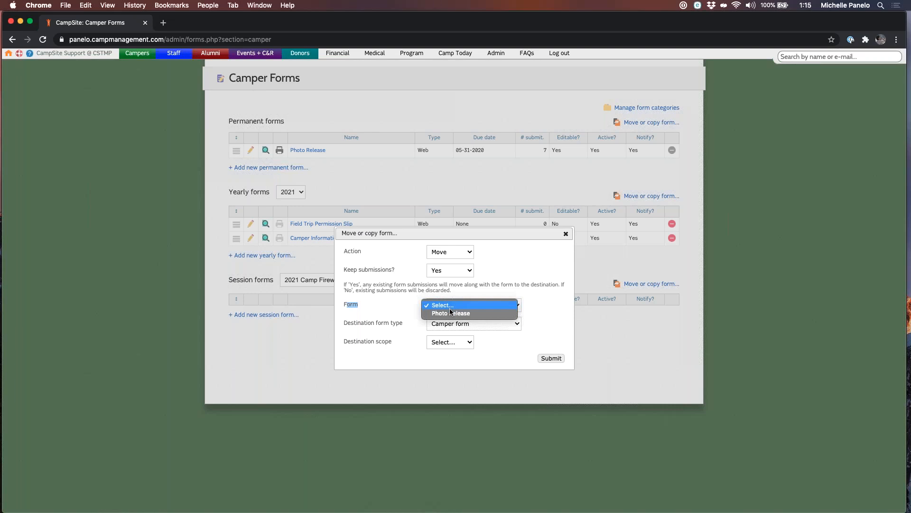
pyautogui.click(448, 313)
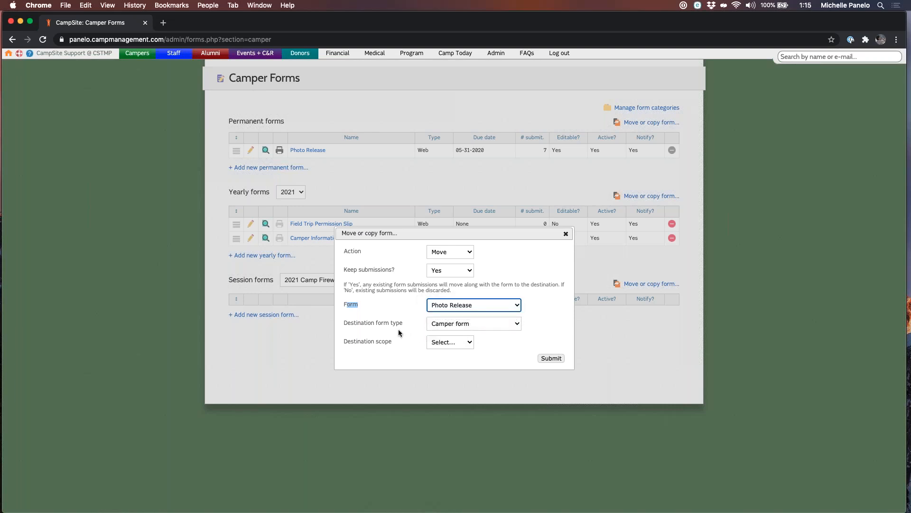
# Step: Set the move's destination to Camper form with the scope Year and the year 2021, and submit it
pyautogui.click(466, 324)
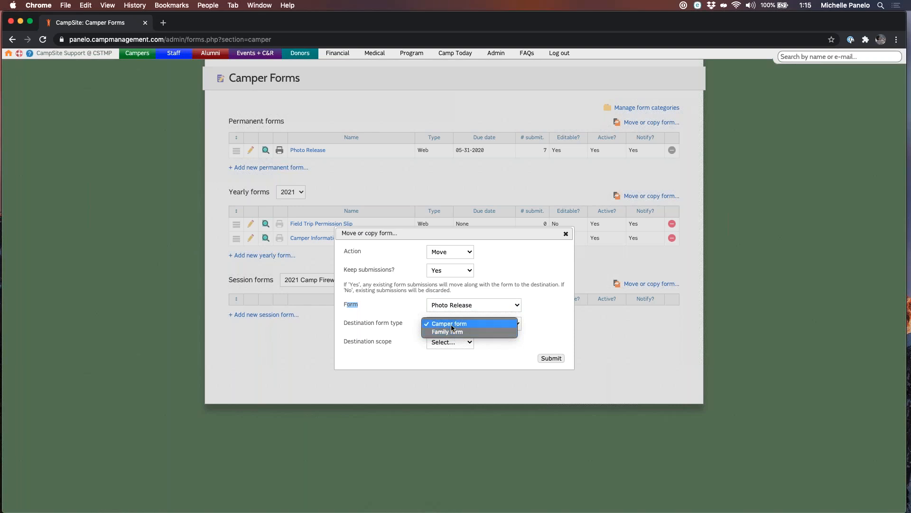
pyautogui.click(456, 325)
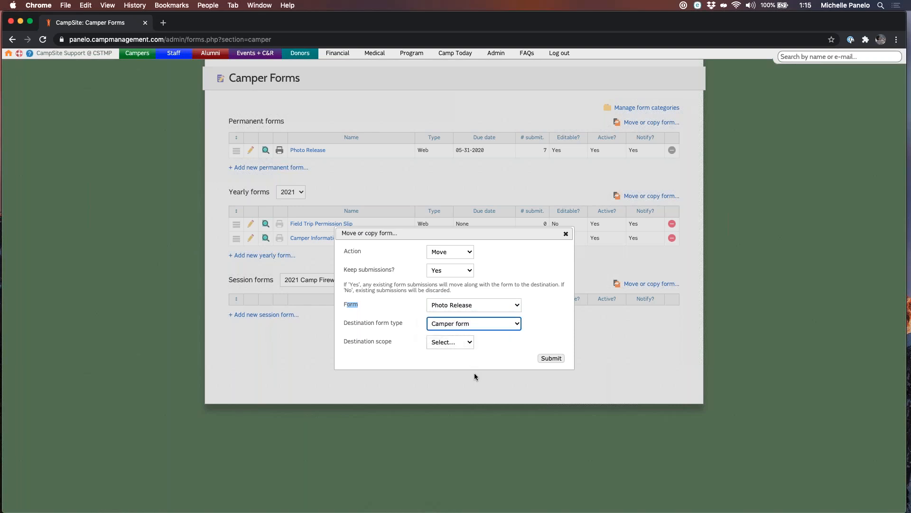
pyautogui.click(397, 342)
pyautogui.click(456, 346)
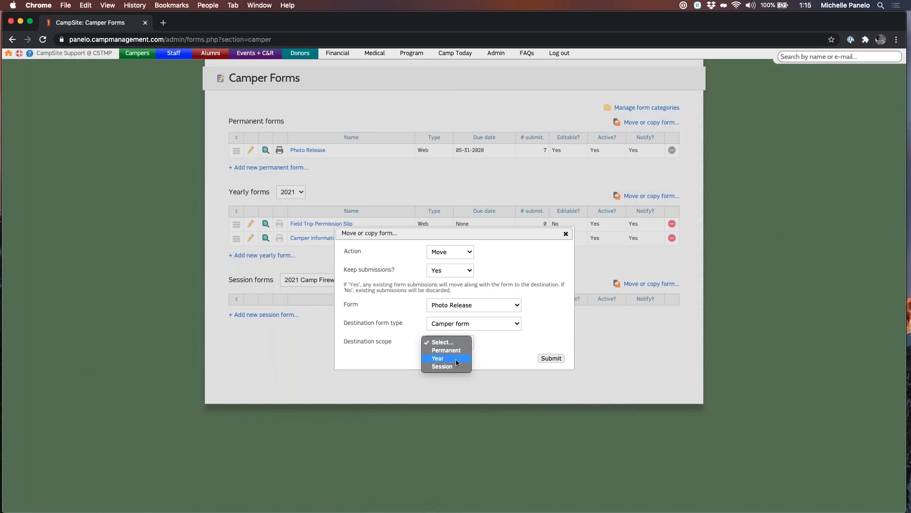
pyautogui.click(456, 359)
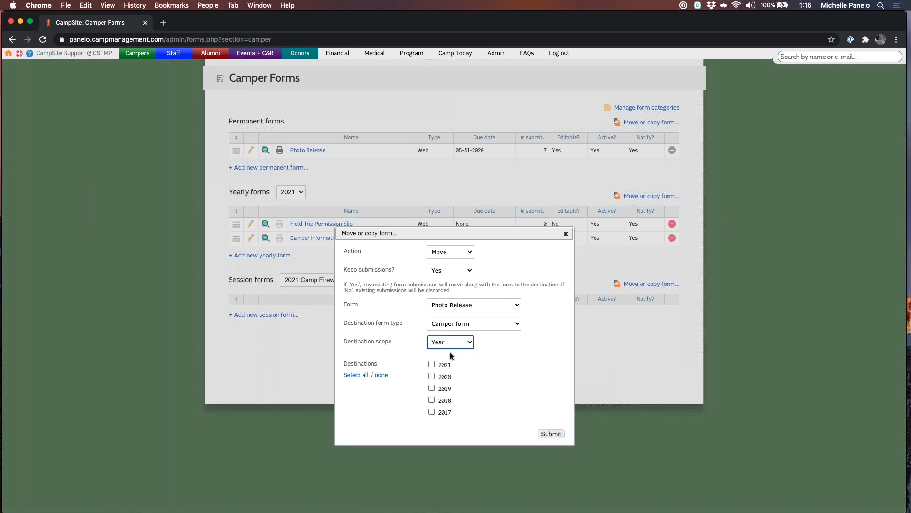
pyautogui.click(432, 365)
pyautogui.click(551, 434)
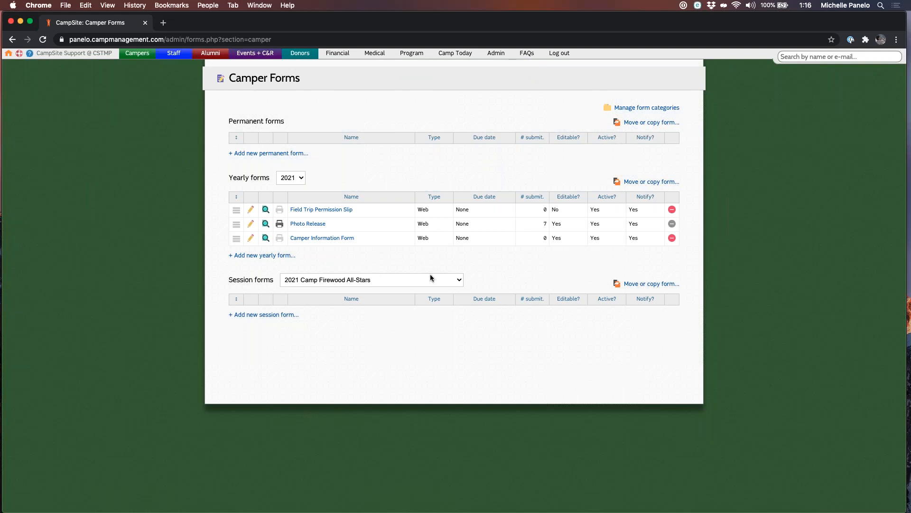
# Step: Copy the yearly Photo Release form to a camper form with the destination scope Permanent
pyautogui.click(652, 183)
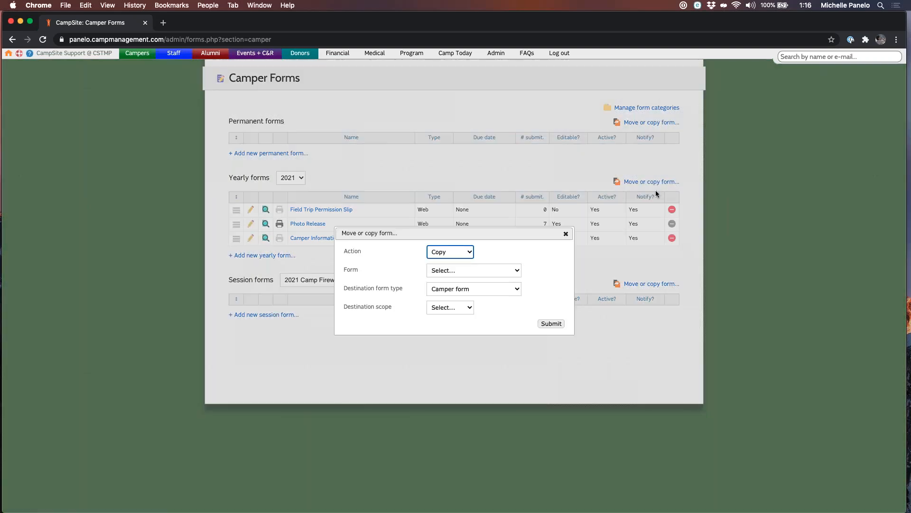
pyautogui.click(469, 272)
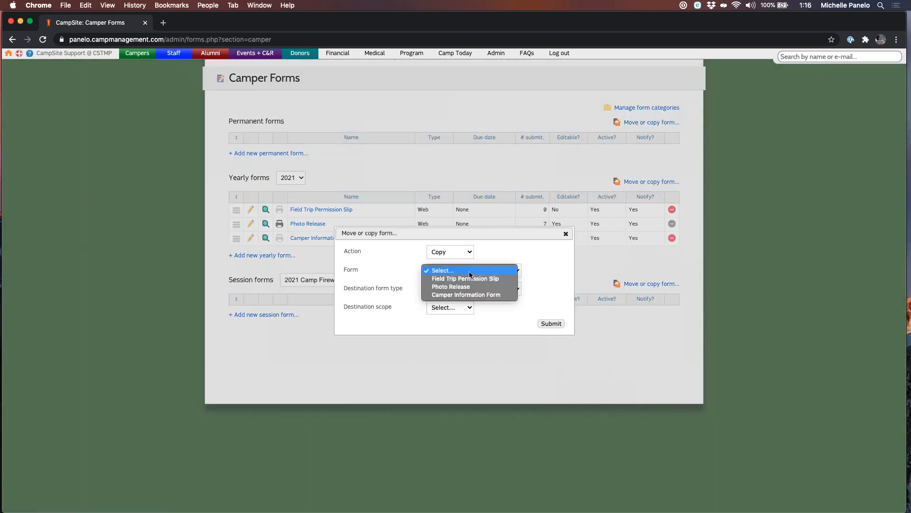
pyautogui.click(495, 328)
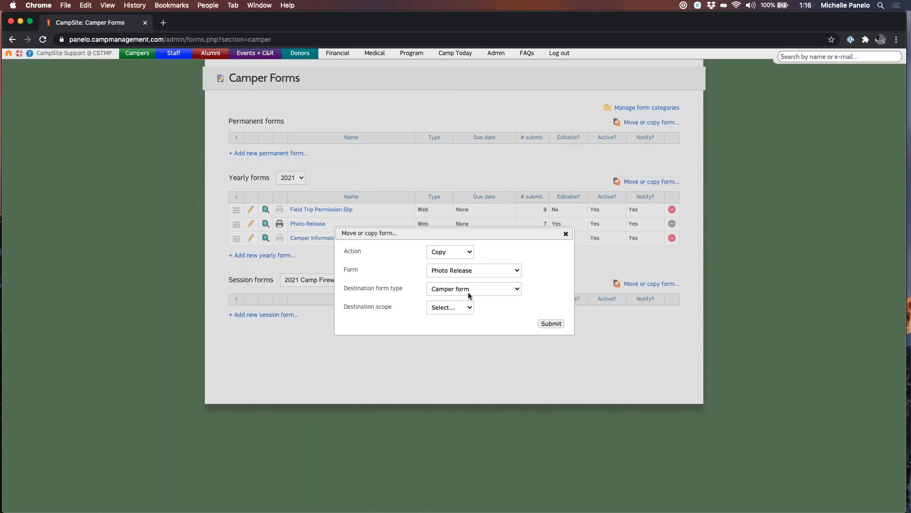
pyautogui.click(460, 307)
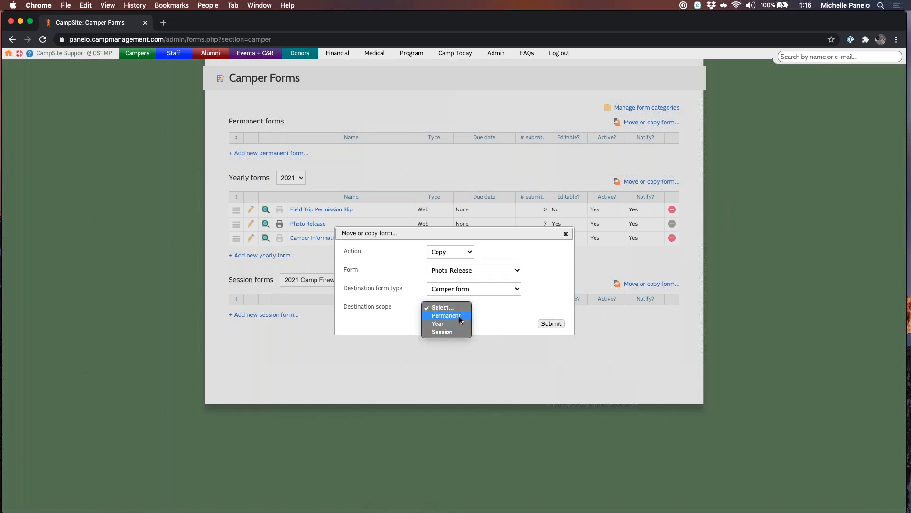
pyautogui.click(460, 318)
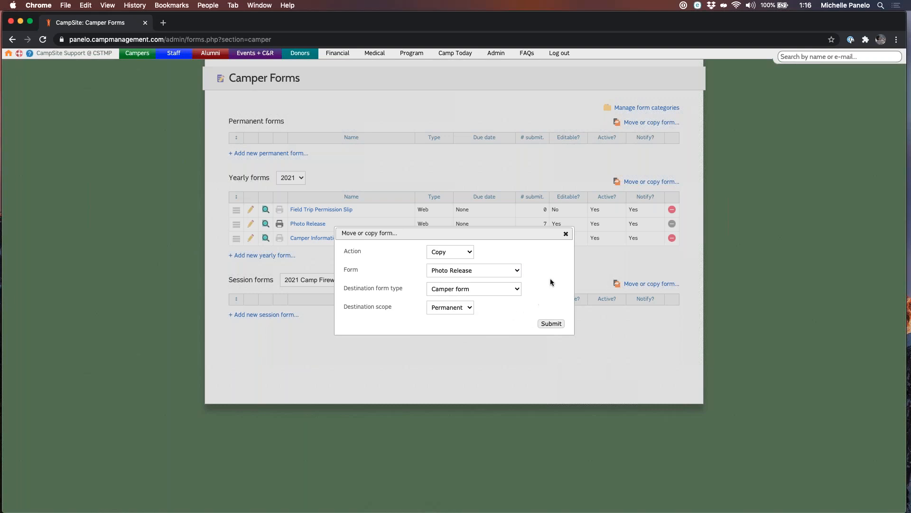
pyautogui.click(552, 325)
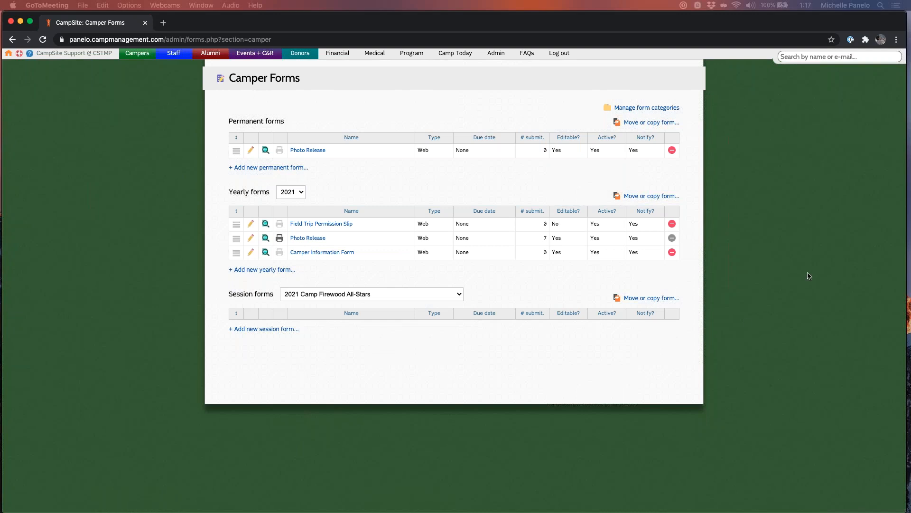
# Step: Open the camper form categories and add a new category named "Waivers"
pyautogui.click(793, 356)
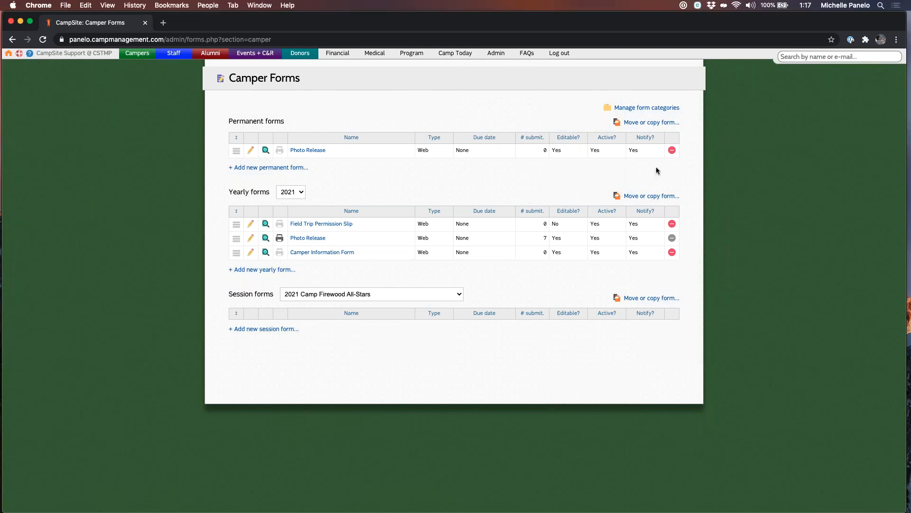
pyautogui.click(643, 108)
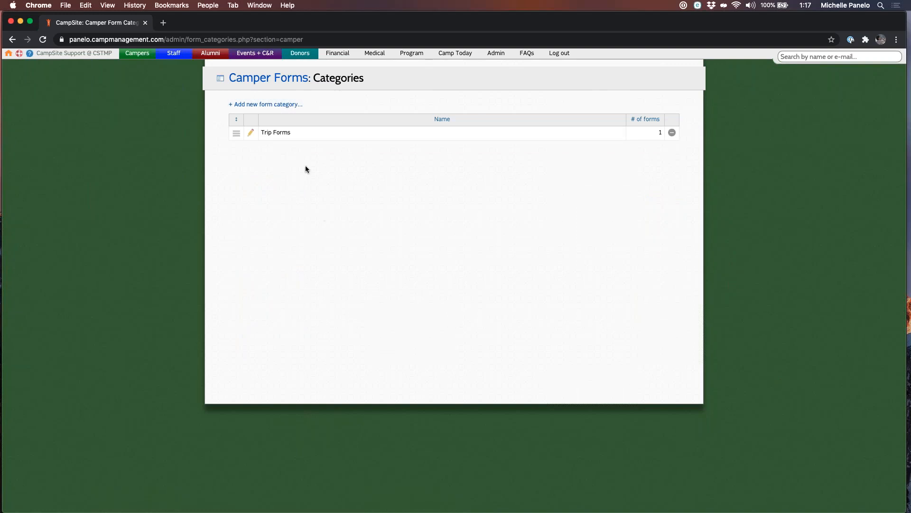
pyautogui.click(256, 106)
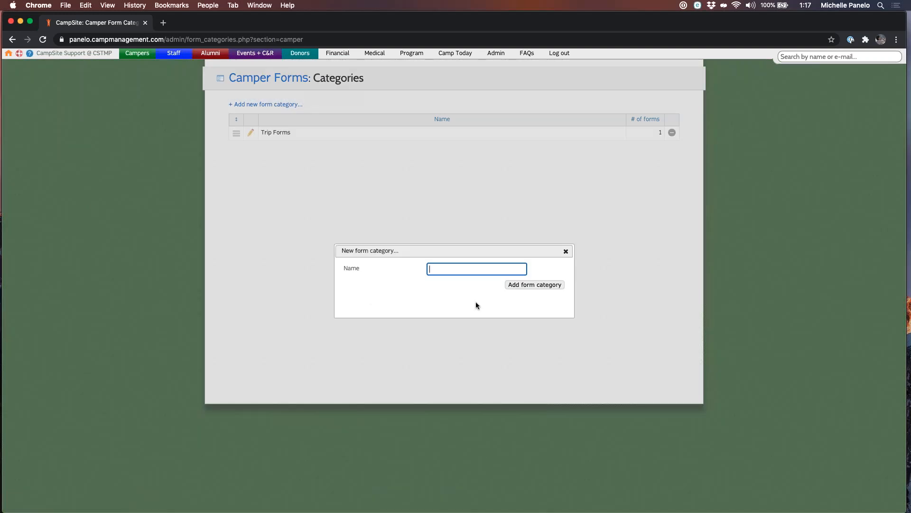
pyautogui.write('Waivers')
pyautogui.click(377, 293)
pyautogui.click(526, 285)
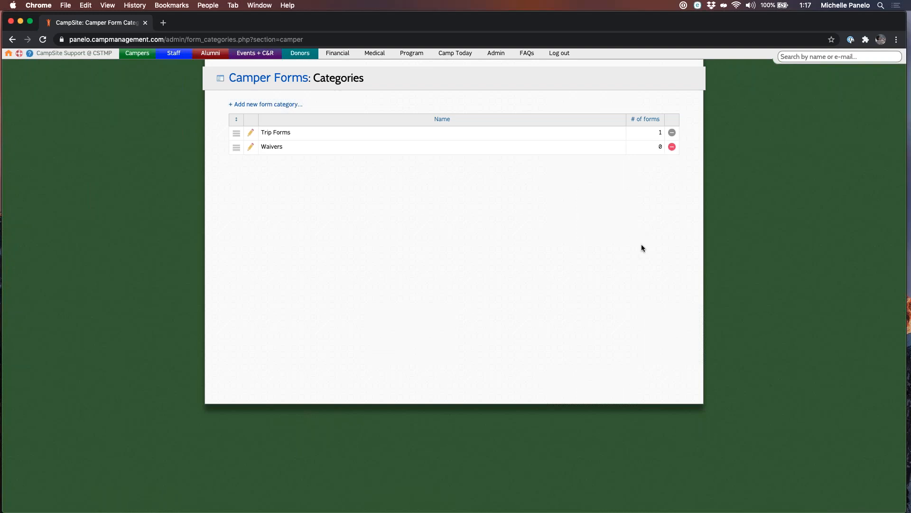
# Step: Check the Waivers category's edit settings without changing them, and move Waivers above Trip Forms
pyautogui.click(251, 148)
pyautogui.click(565, 251)
pyautogui.moveTo(236, 152); pyautogui.dragTo(236, 133)
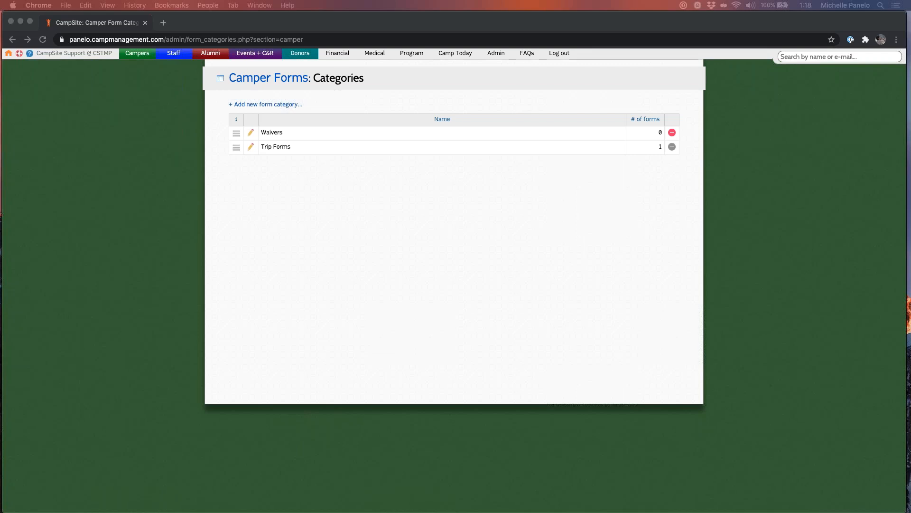
# Step: Go to the family forms and review the settings offered for a new 2021 yearly form, closing the dialog without creating one
pyautogui.click(708, 359)
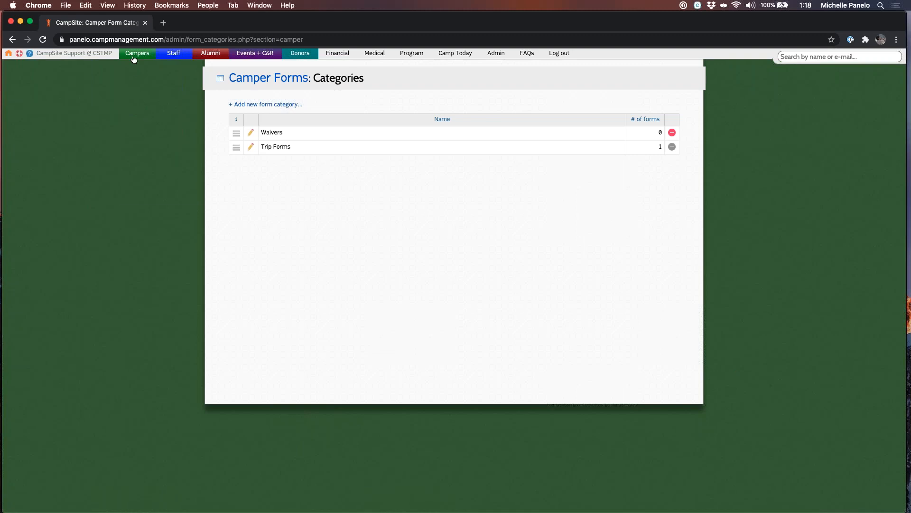
pyautogui.moveTo(137, 55)
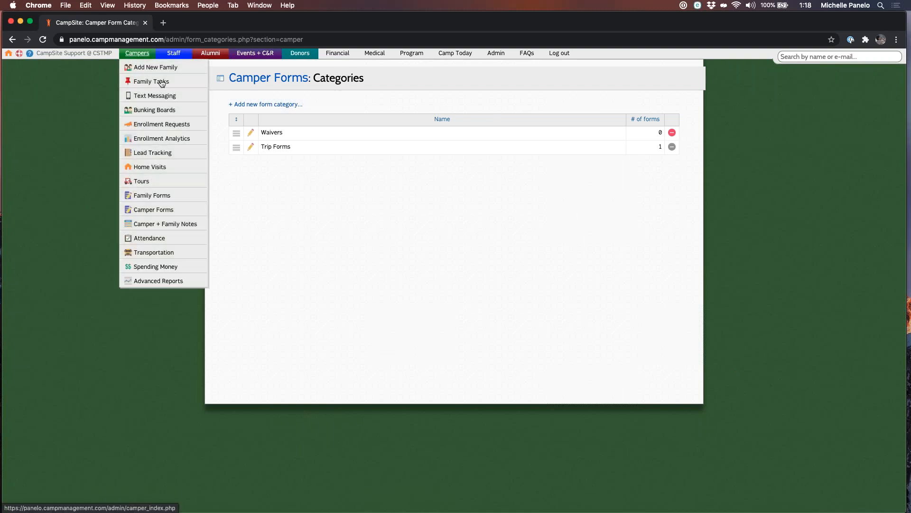
pyautogui.click(153, 199)
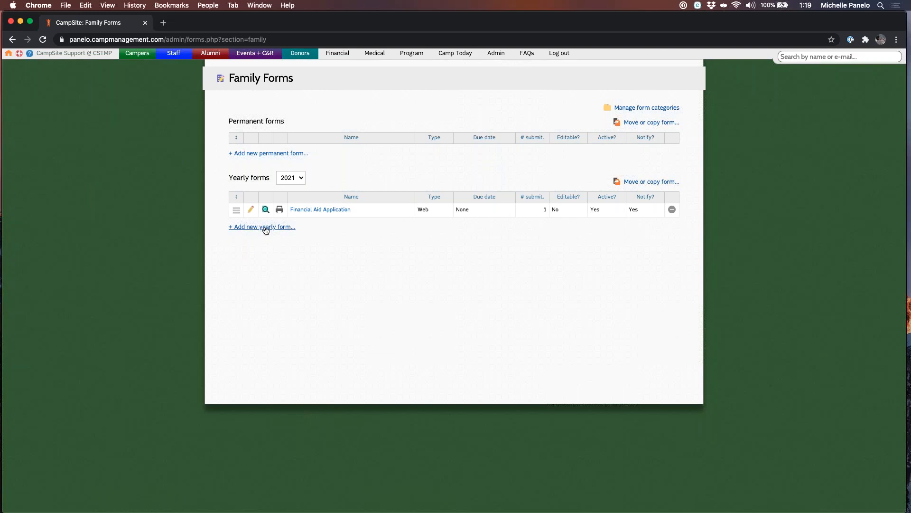
pyautogui.click(265, 227)
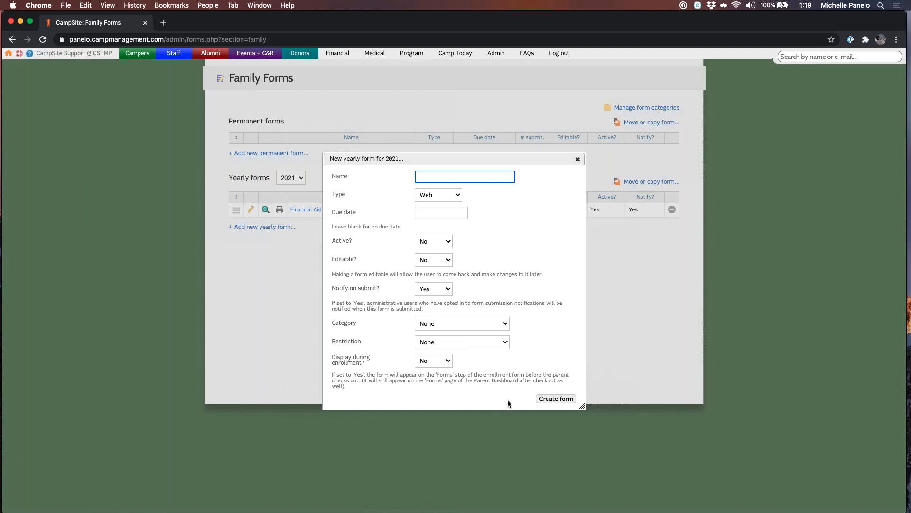
pyautogui.click(563, 196)
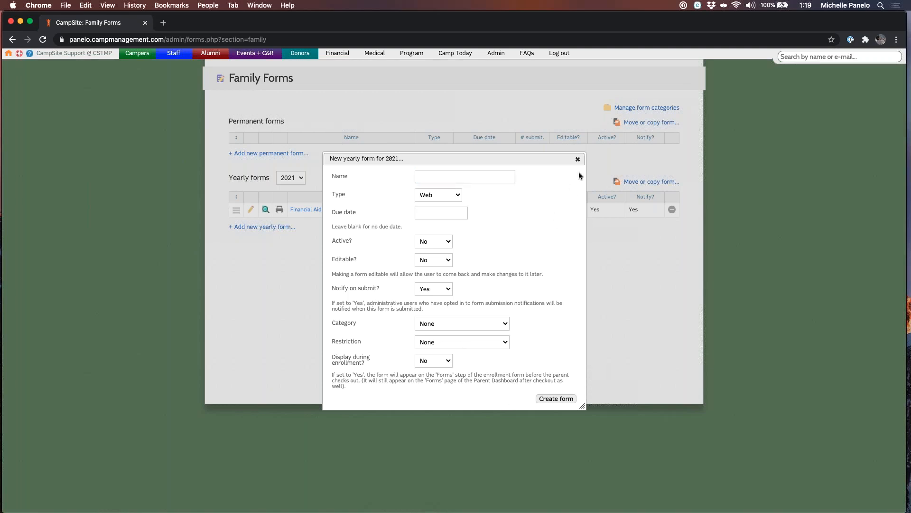
pyautogui.click(578, 159)
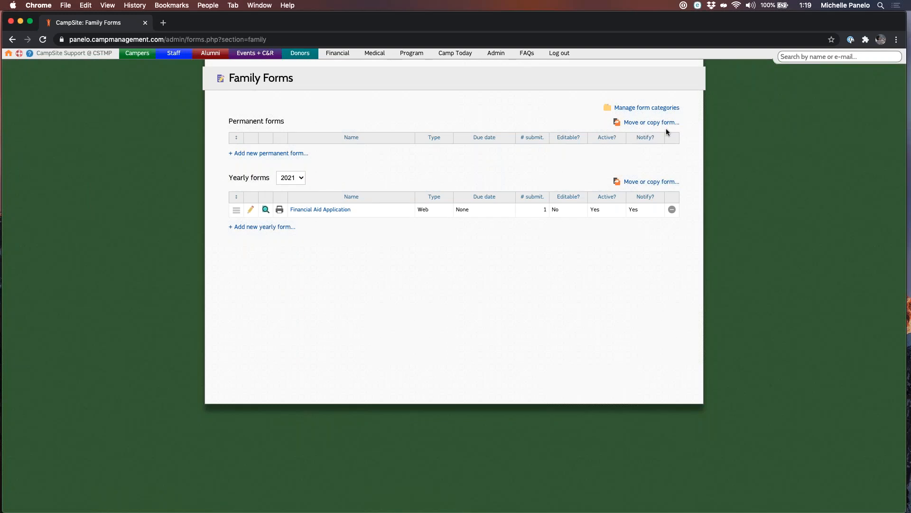